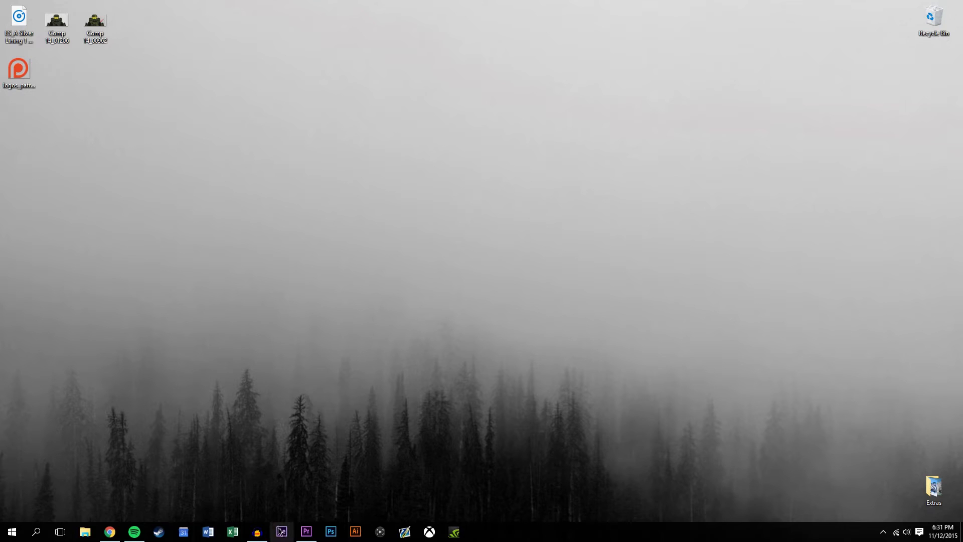
Launch After Effects and create the composition Tutorial014, 10 seconds long at Full resolution.
left_click(282, 533)
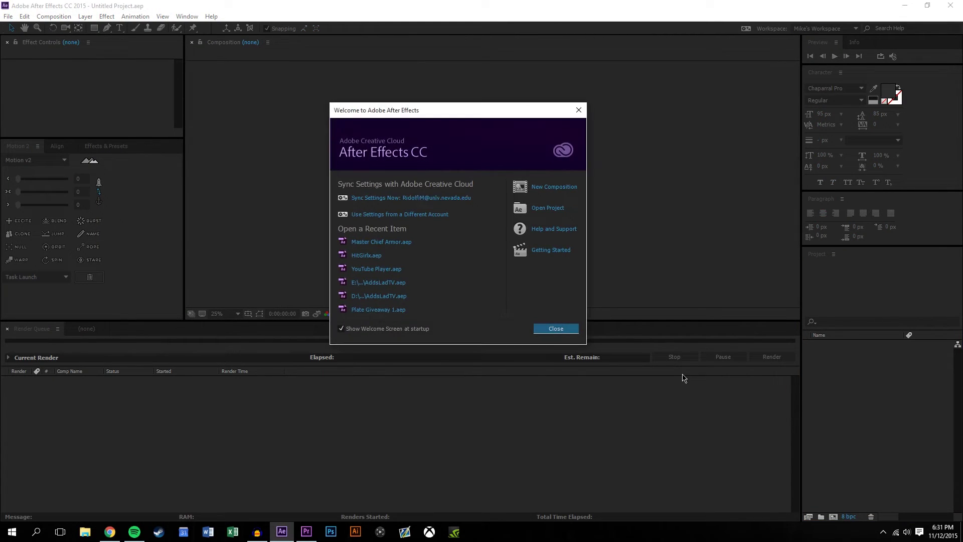
left_click(555, 187)
type("Tuto")
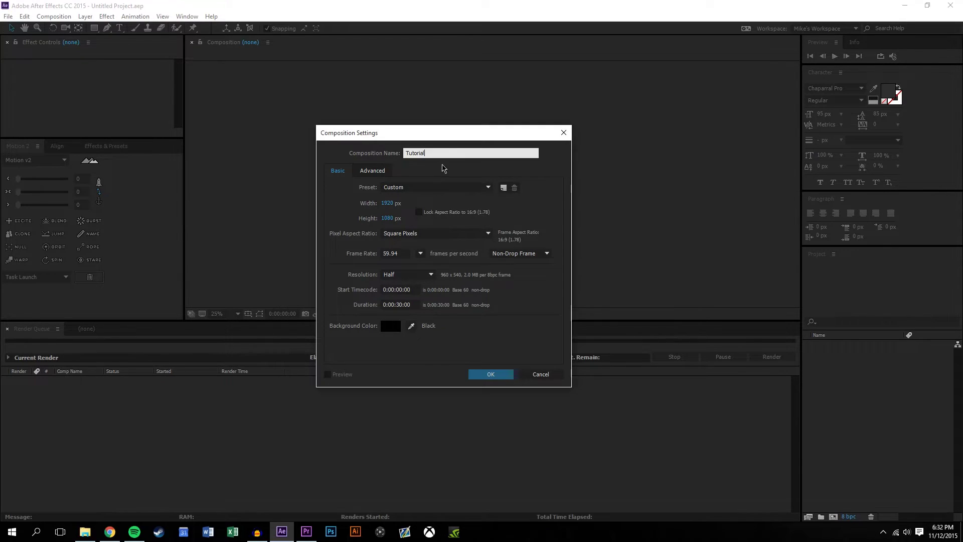
type("rial014")
left_click(399, 305)
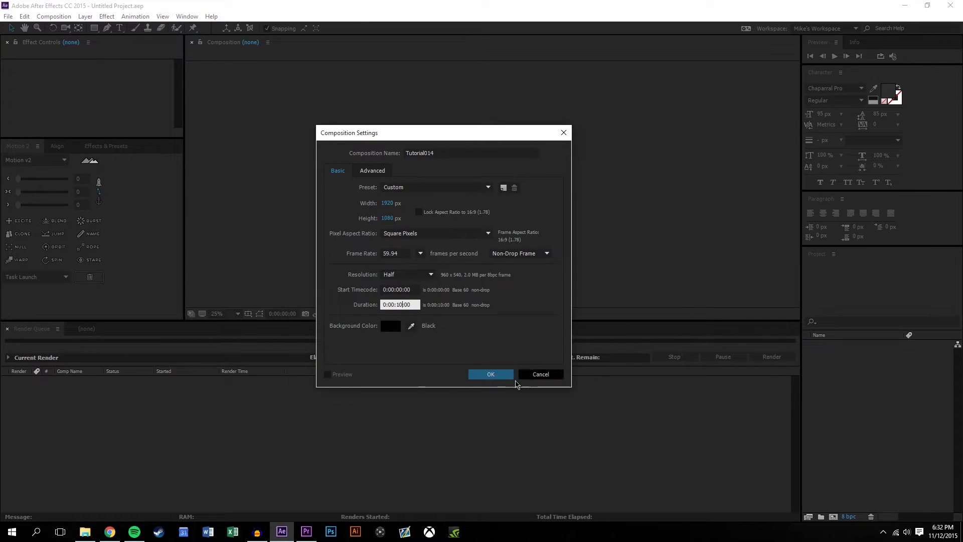
left_click(414, 275)
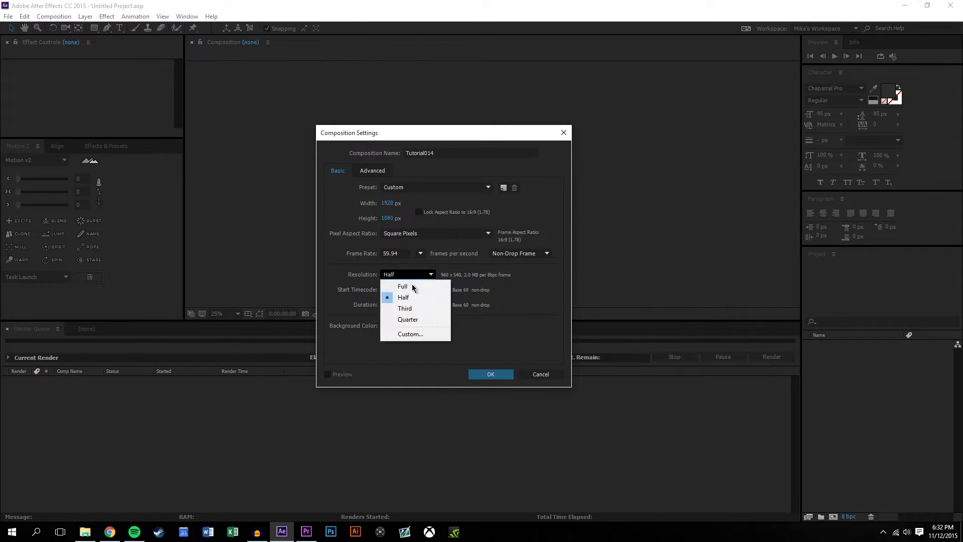
left_click(409, 284)
left_click(484, 372)
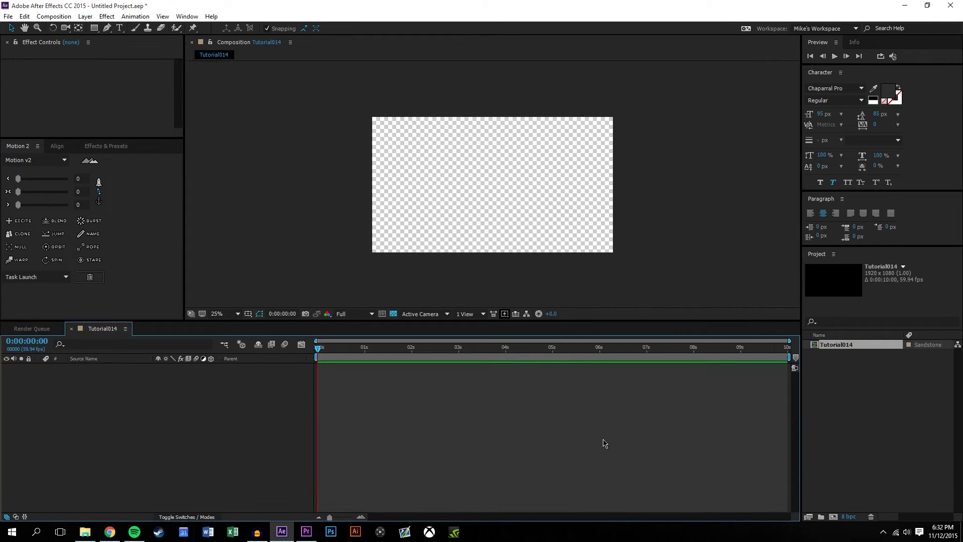
Import Comp 14_01206.png from the Desktop into the Project panel.
left_click_drag(599, 321, 599, 371)
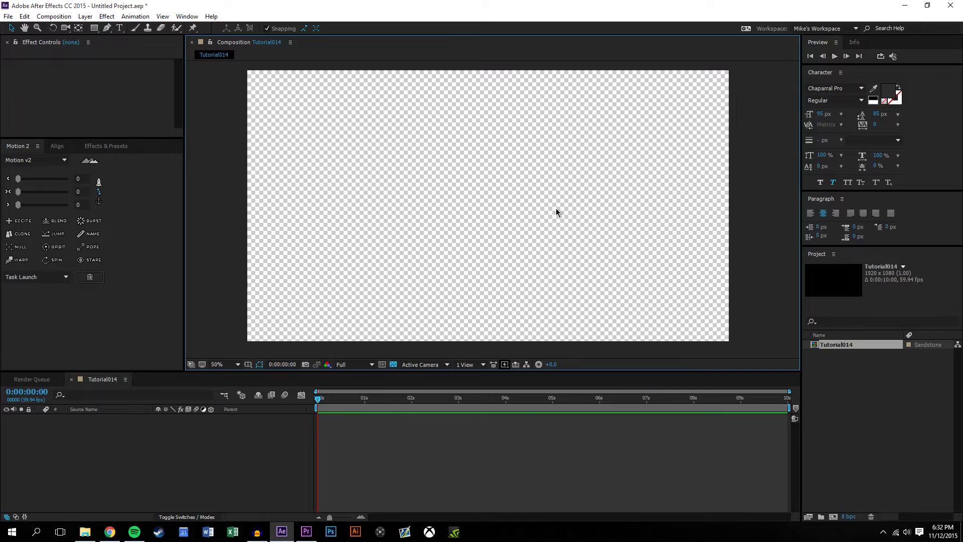
left_click(85, 531)
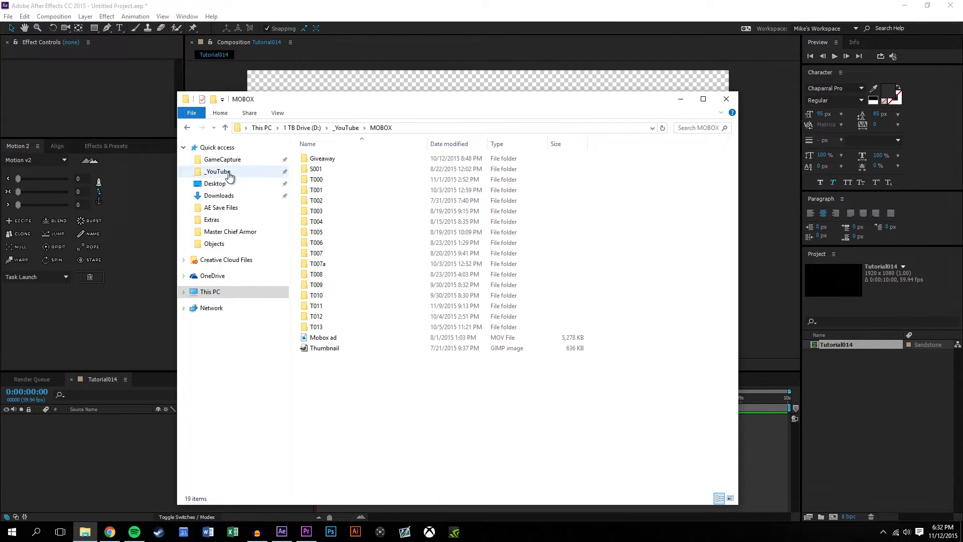
left_click(221, 172)
left_click(221, 184)
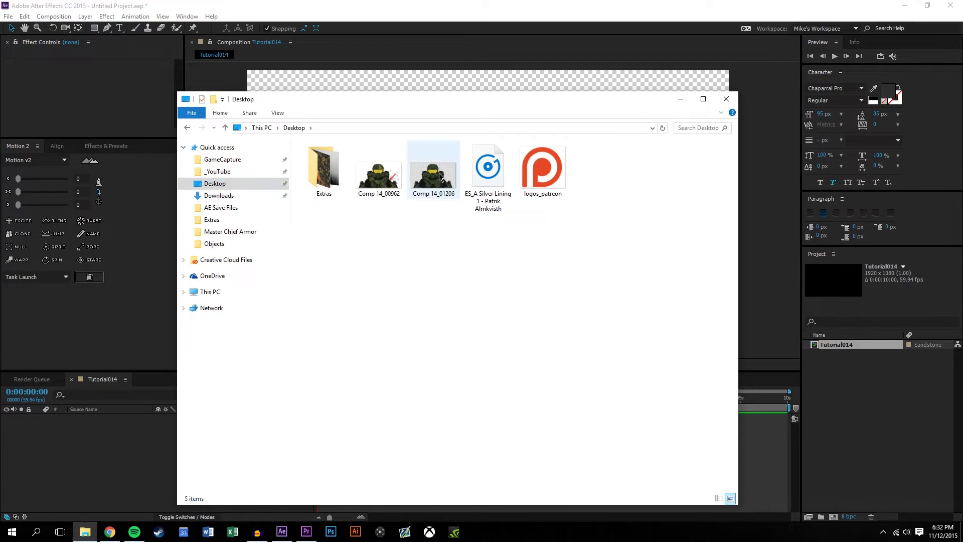
left_click_drag(433, 173, 882, 394)
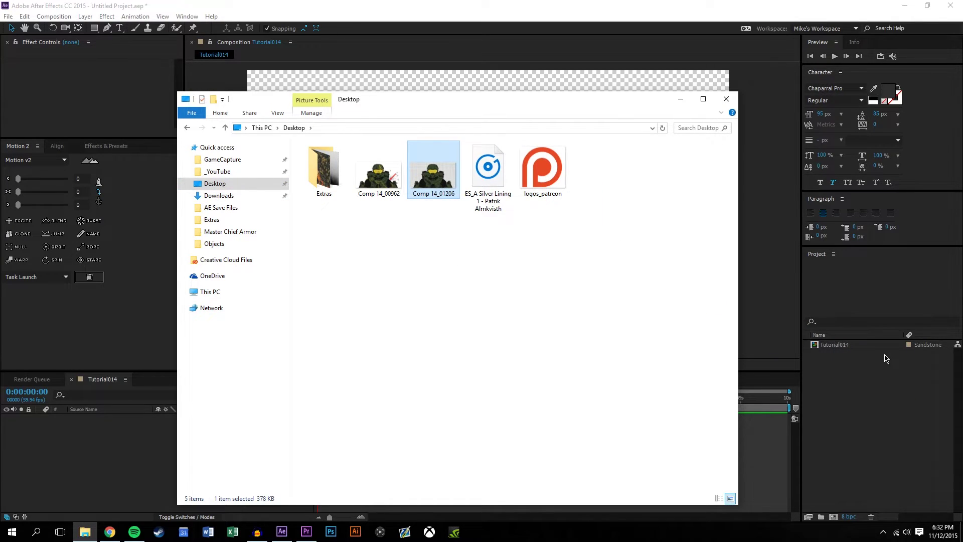
Place Comp 14_01206.png as a layer in the Tutorial014 composition.
left_click(934, 484)
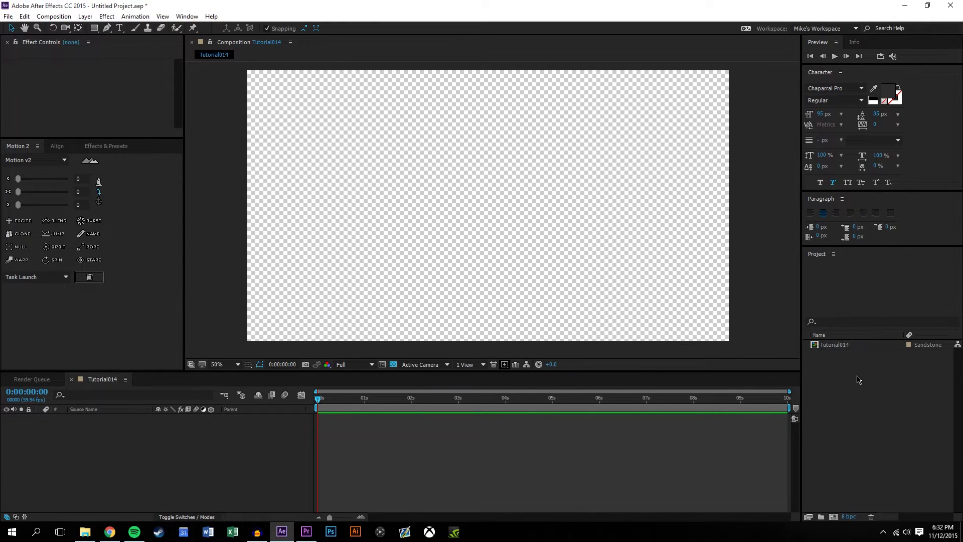
left_click_drag(846, 346, 491, 205)
left_click(787, 172)
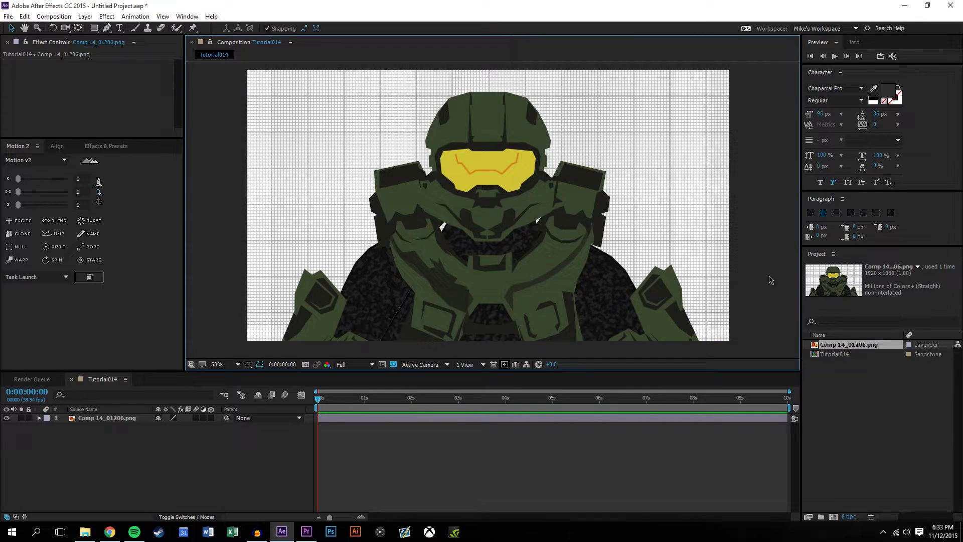
Add a new White Solid 1 layer to the composition.
left_click(512, 455)
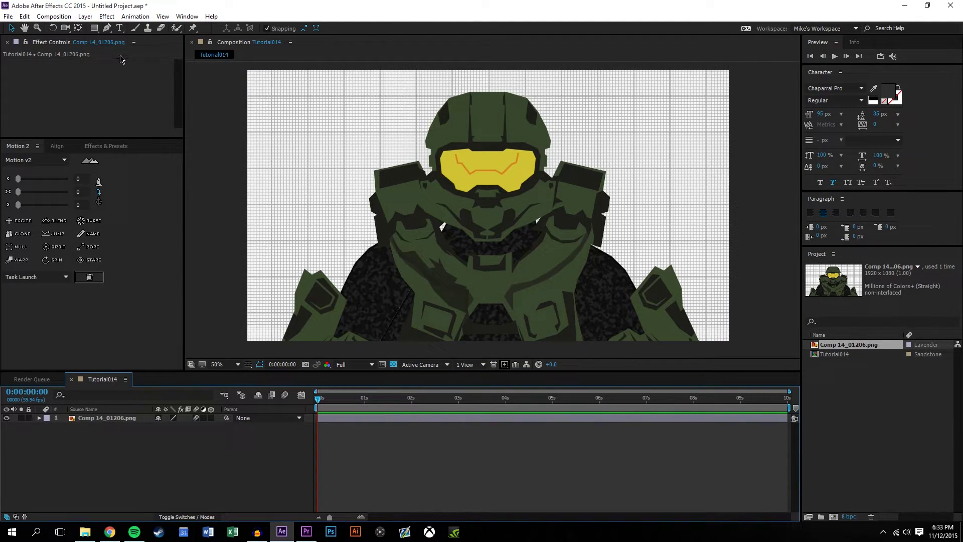
left_click(85, 16)
mouse_move(90, 29)
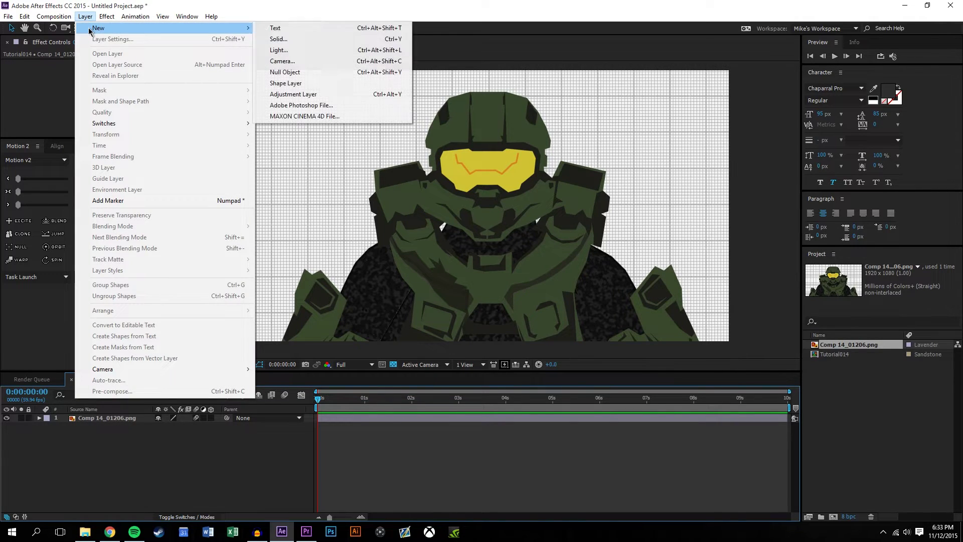
left_click(304, 43)
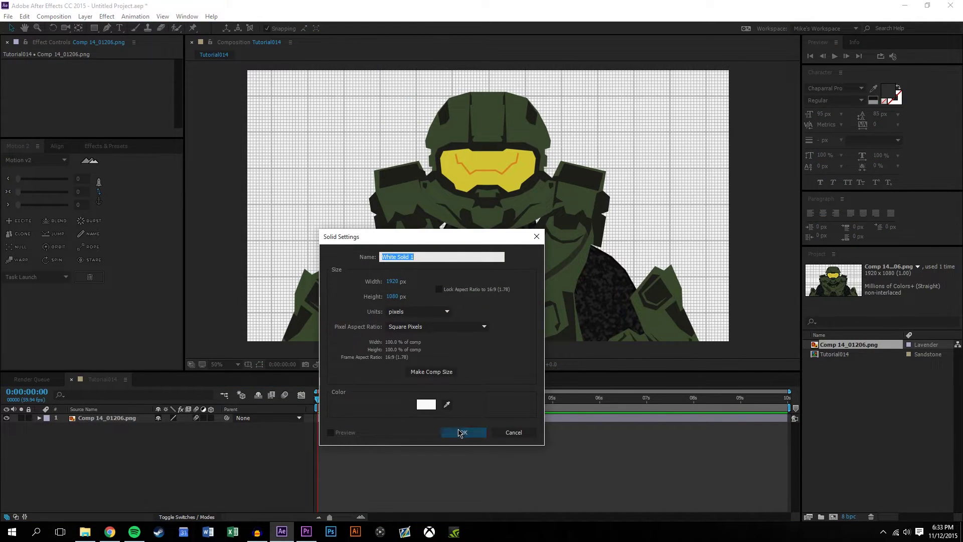
left_click(461, 432)
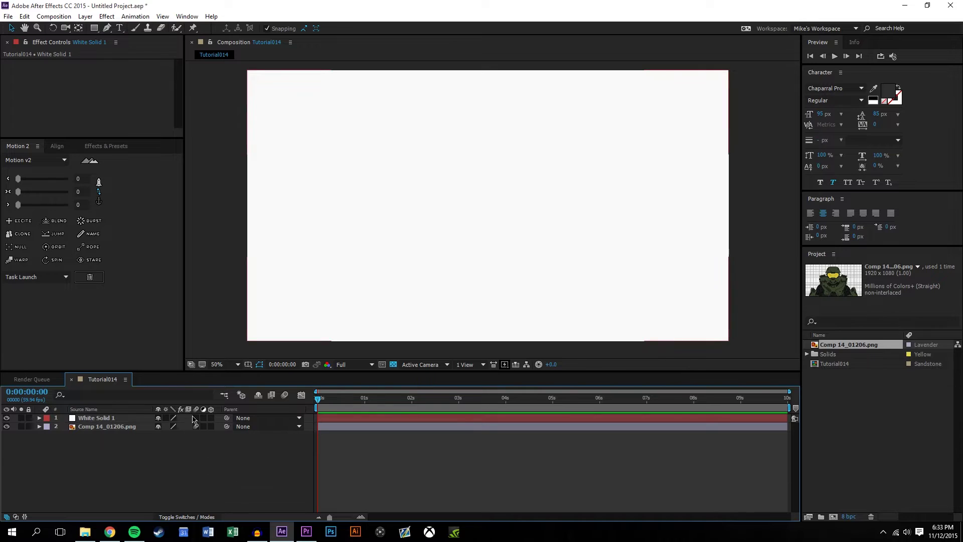
Search effects for 'lightnin' and apply Advanced Lightning to White Solid 1.
left_click(114, 149)
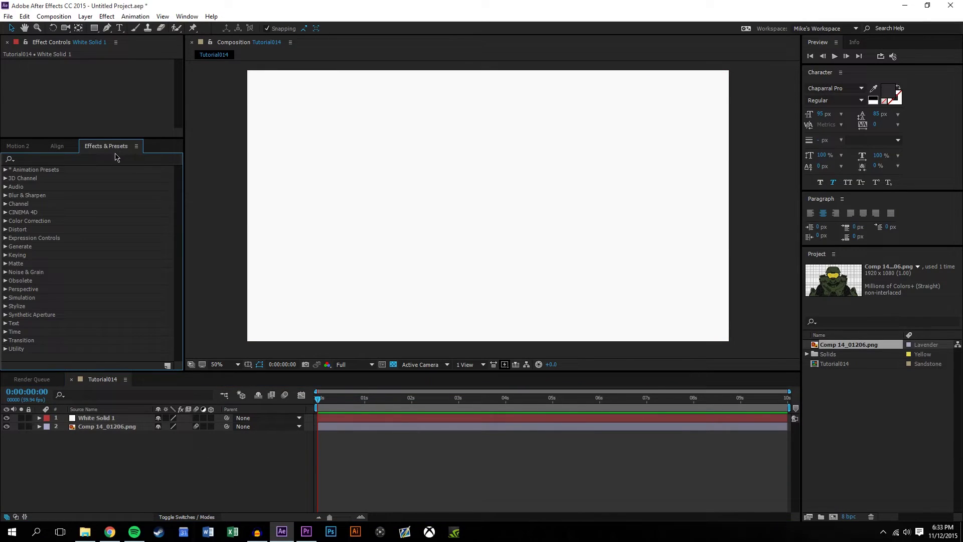
left_click(85, 158)
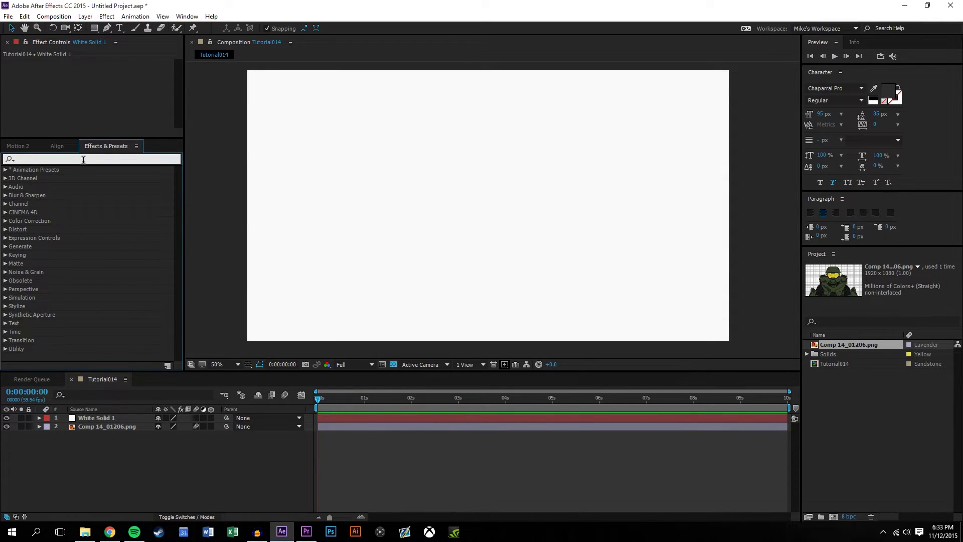
type("light")
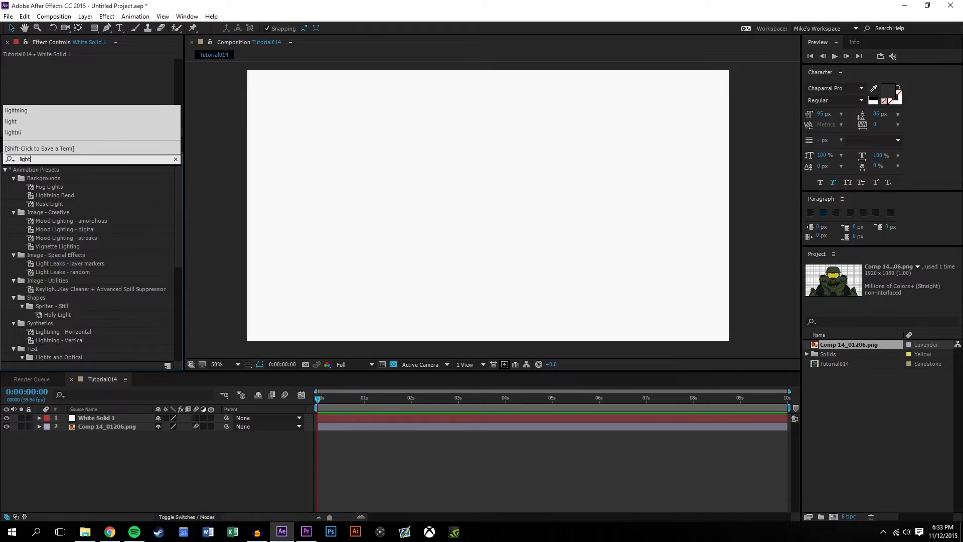
type("nin")
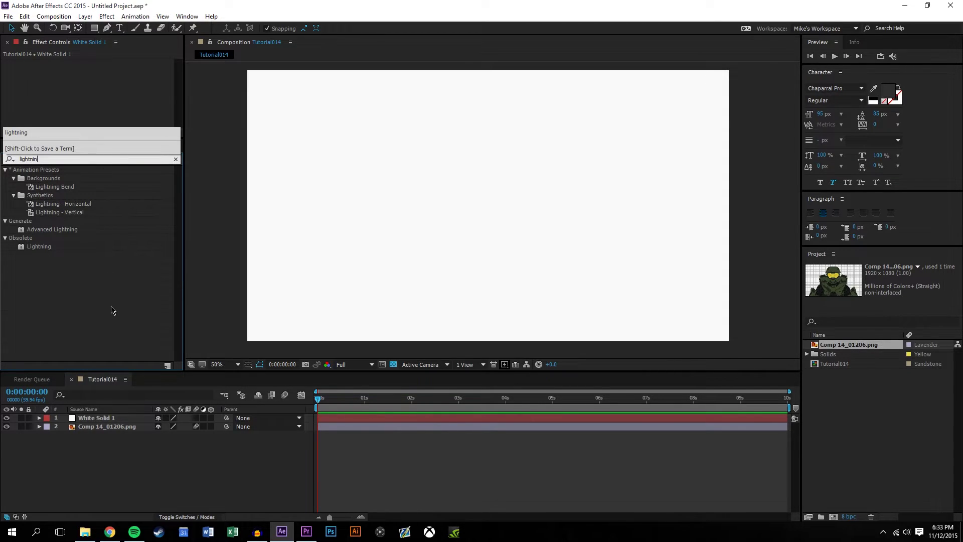
left_click(112, 310)
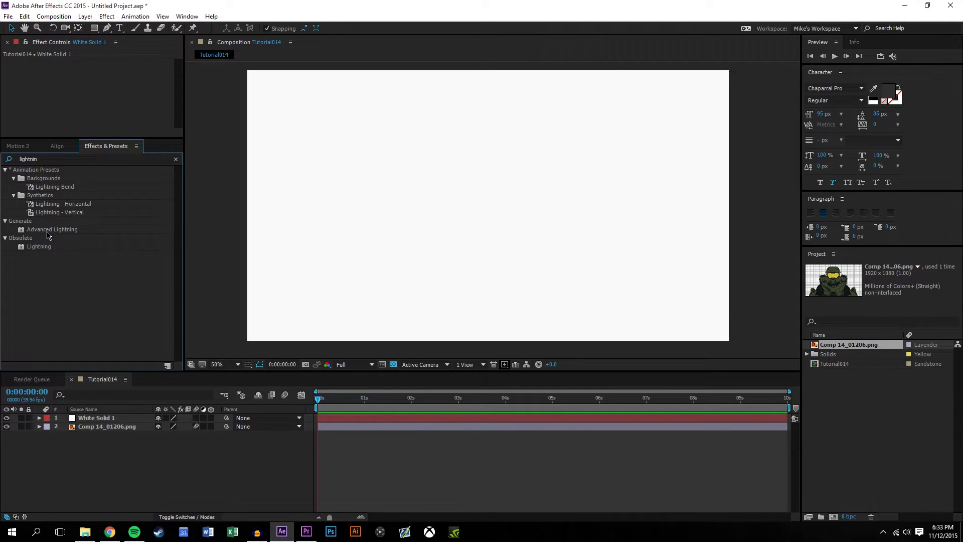
left_click_drag(50, 230, 113, 421)
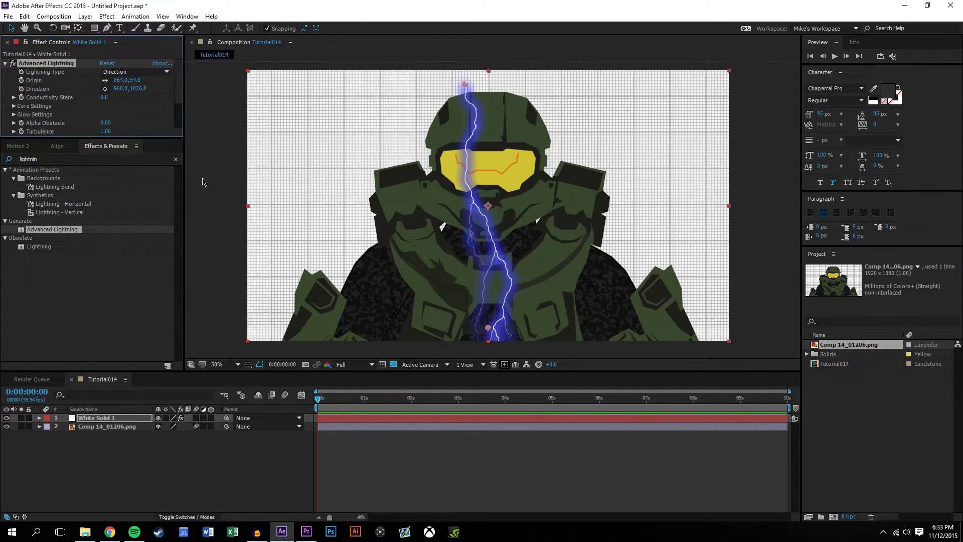
Try the Strike, Breaking and Bouncey lightning types, scrubbing the timeline to preview.
left_click_drag(121, 144, 113, 236)
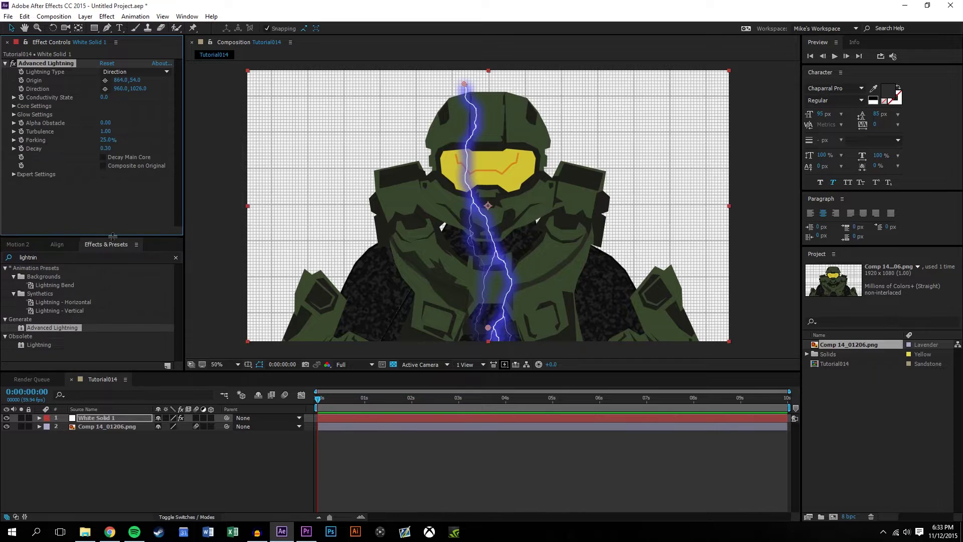
left_click(107, 217)
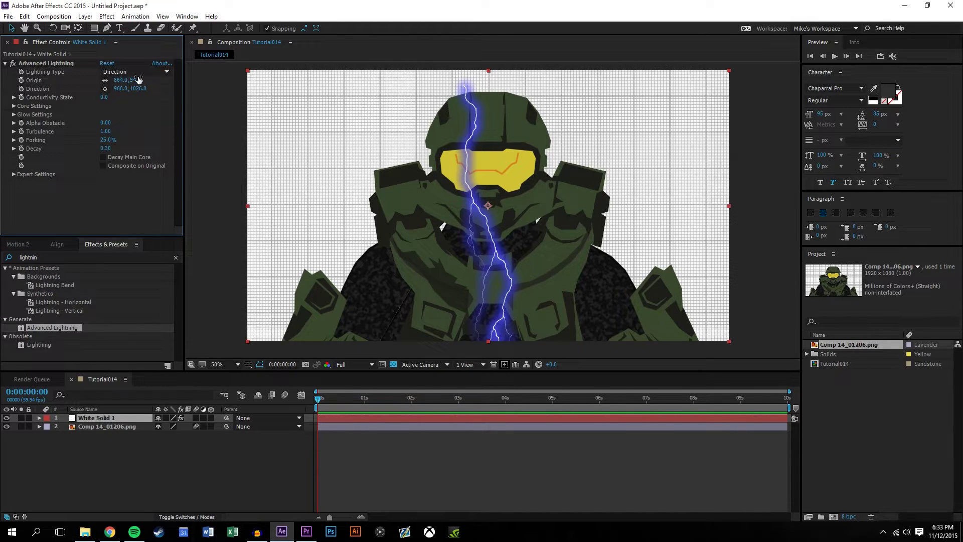
left_click(156, 72)
left_click(137, 92)
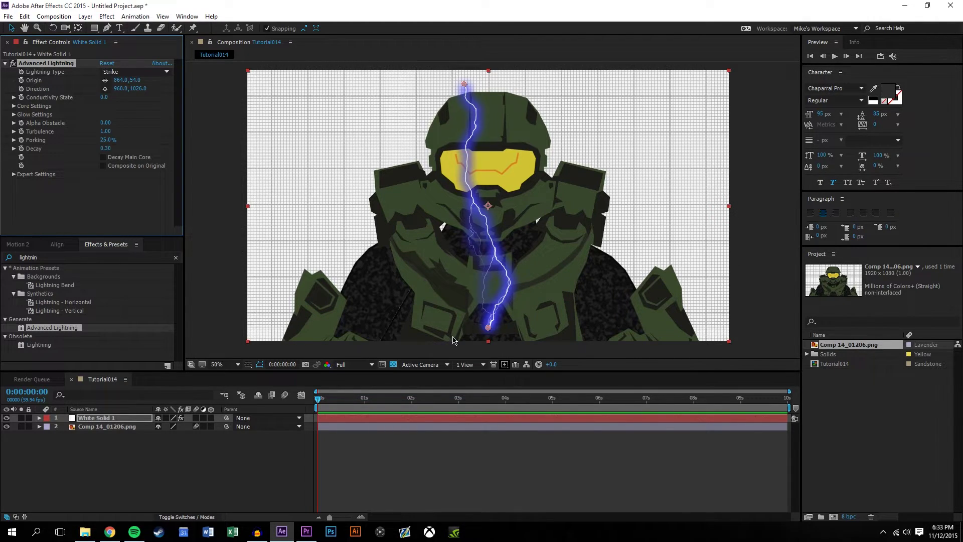
left_click(153, 72)
left_click(135, 106)
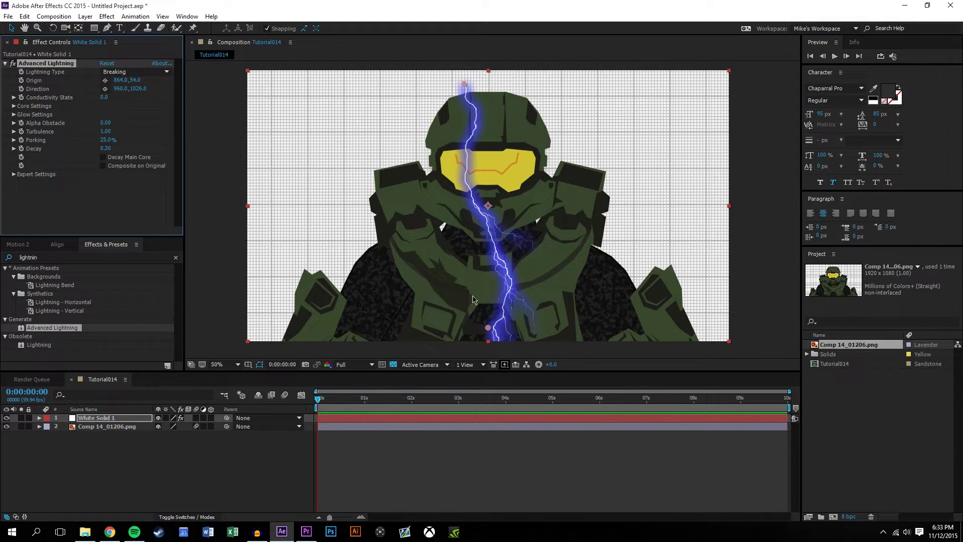
left_click_drag(486, 326, 471, 312)
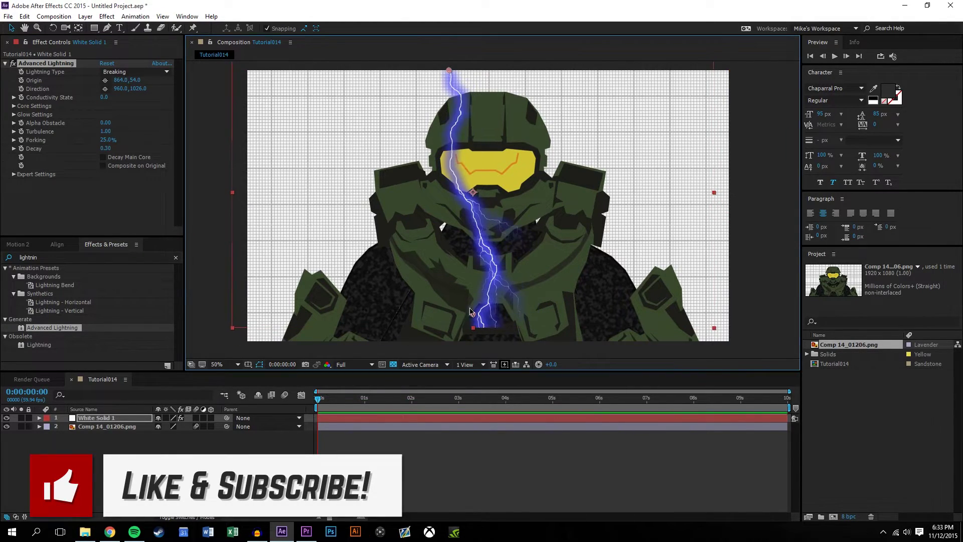
key("ctrl+z")
left_click(153, 72)
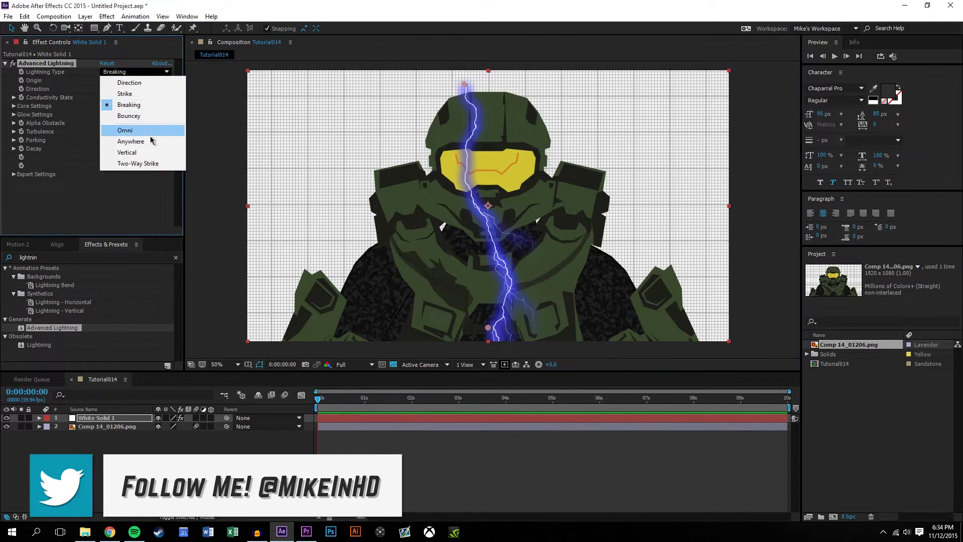
left_click(131, 115)
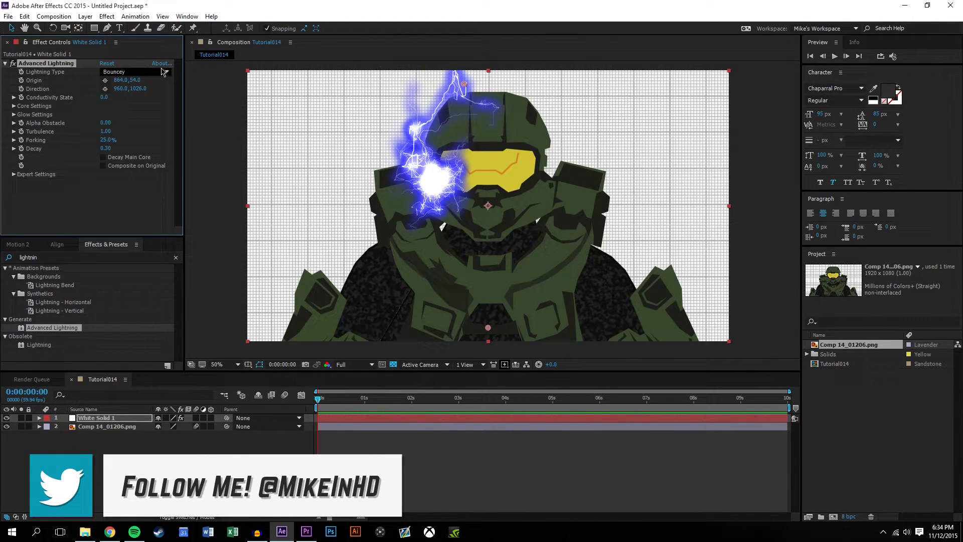
left_click_drag(341, 394, 400, 390)
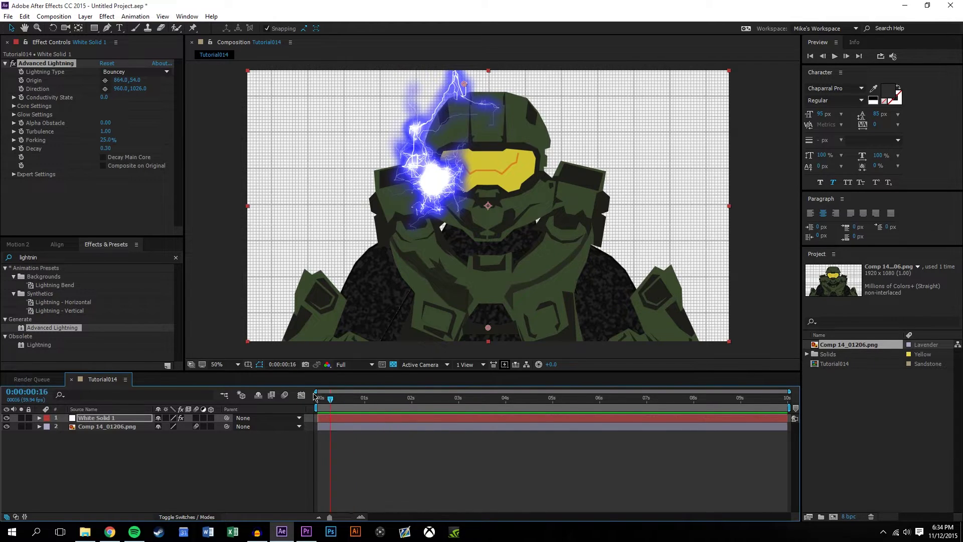
left_click(318, 398)
Try Omni, Anywhere and Vertical, then settle on the Two-Way Strike lightning type.
left_click(145, 72)
left_click(129, 130)
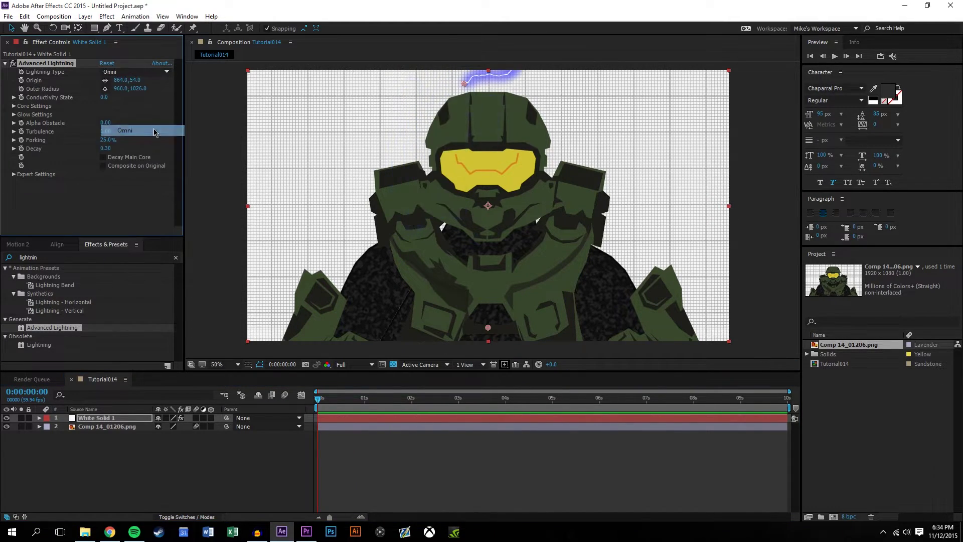
left_click(139, 72)
left_click(135, 142)
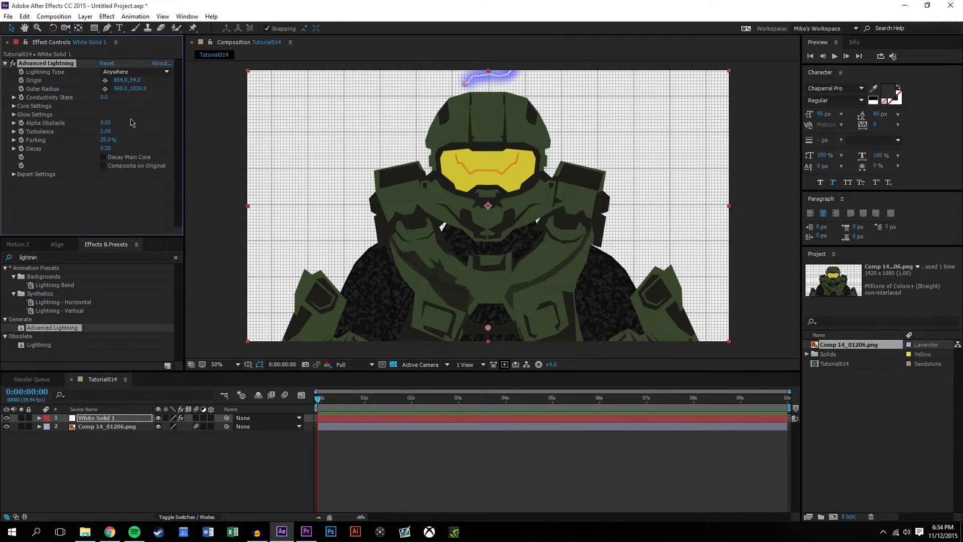
left_click(126, 72)
left_click(127, 153)
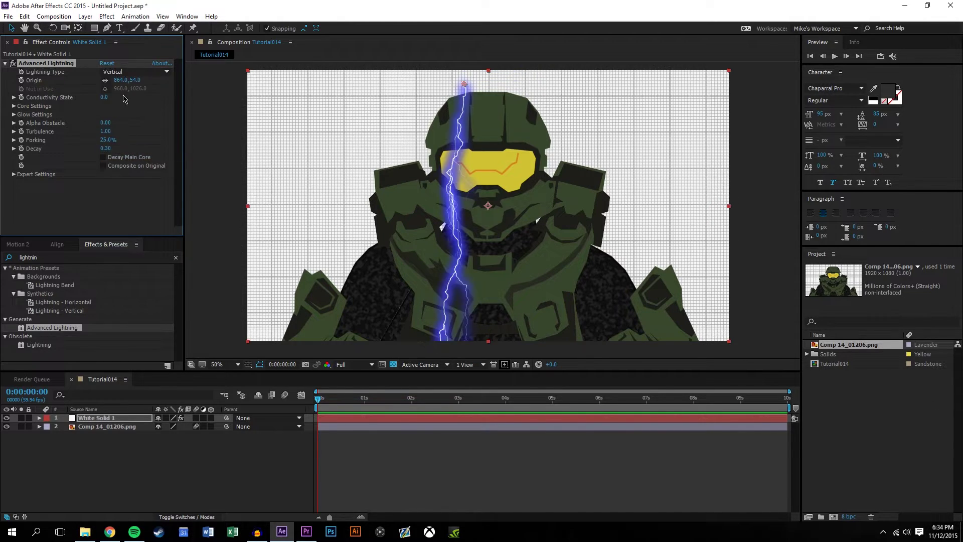
left_click(140, 72)
left_click(147, 169)
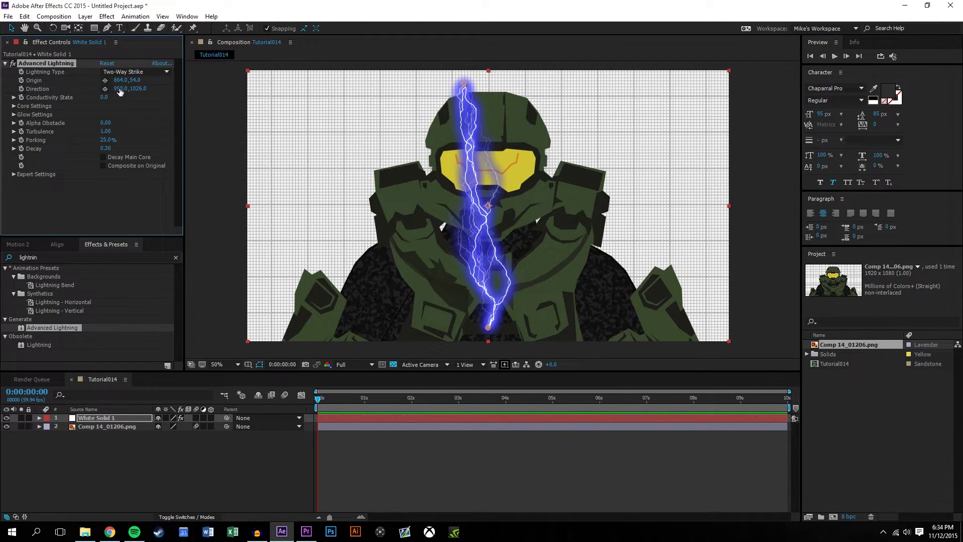
left_click(105, 80)
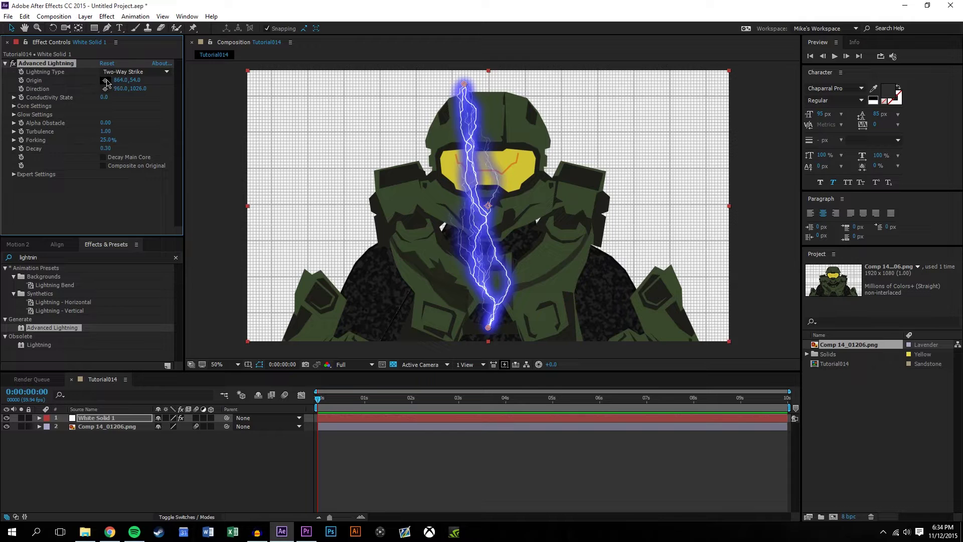
Place the bolt's Origin and Direction points on the left shoulder.
left_click(375, 171)
left_click(105, 88)
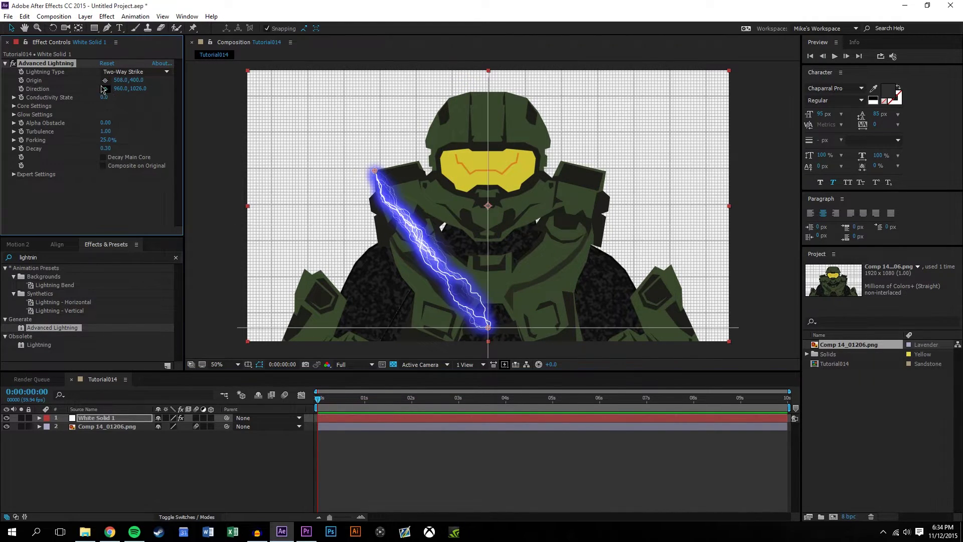
left_click(418, 162)
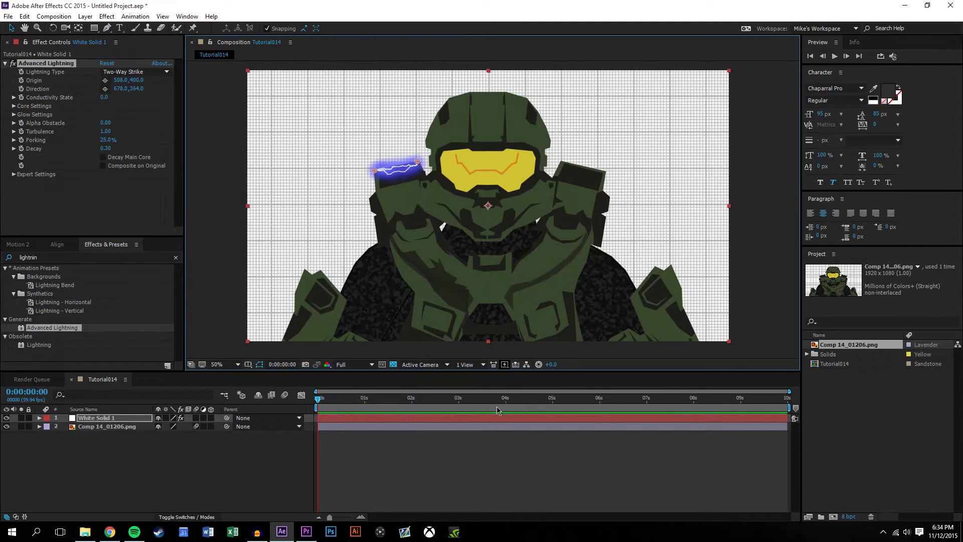
left_click(469, 470)
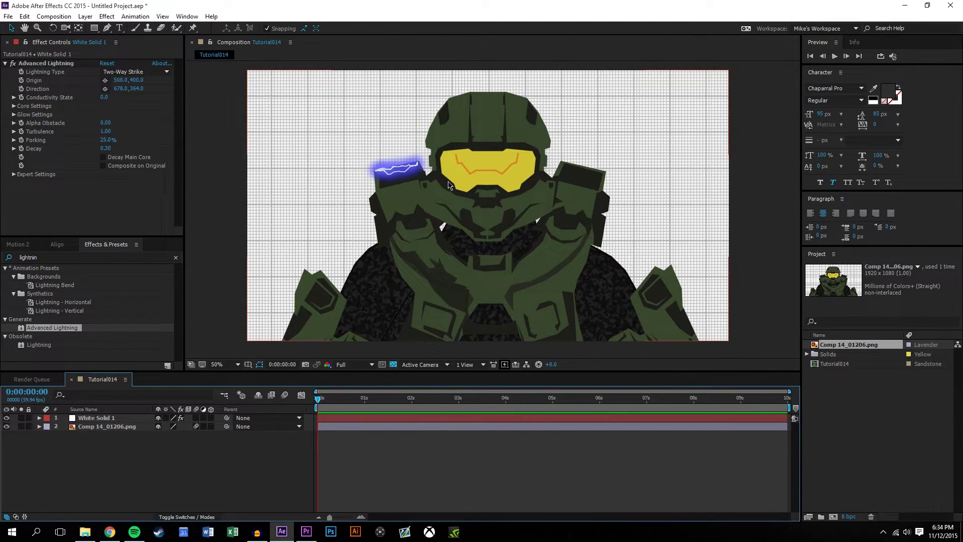
left_click(105, 88)
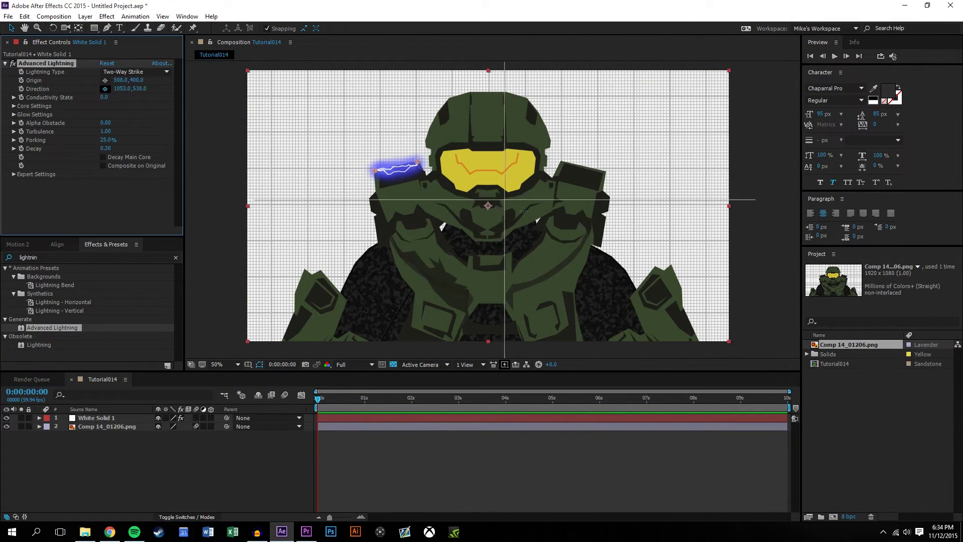
left_click(537, 217)
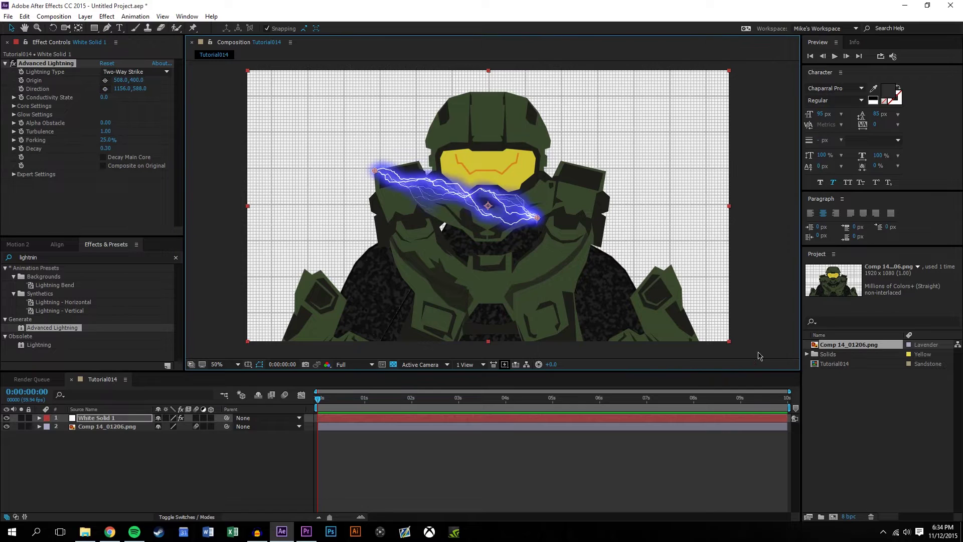
left_click(105, 89)
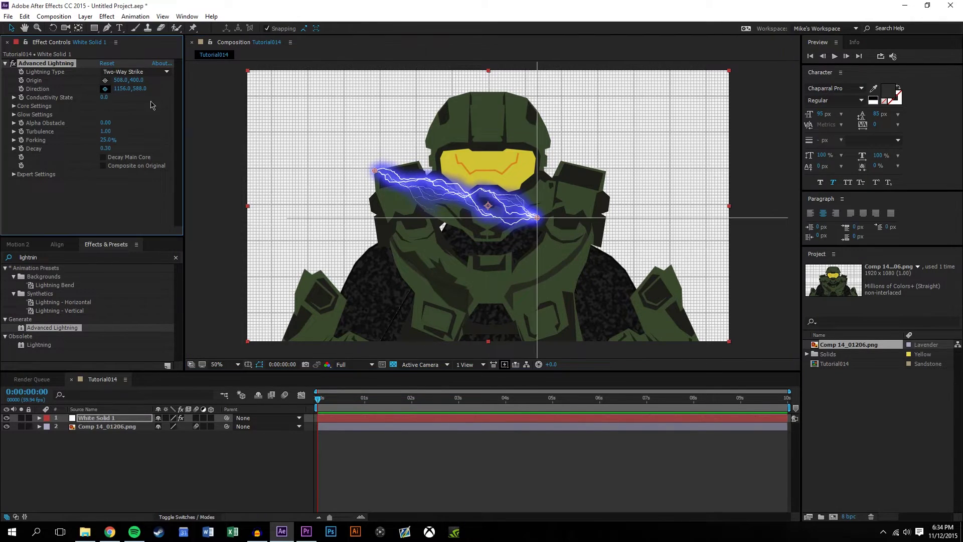
left_click(418, 162)
left_click(373, 468)
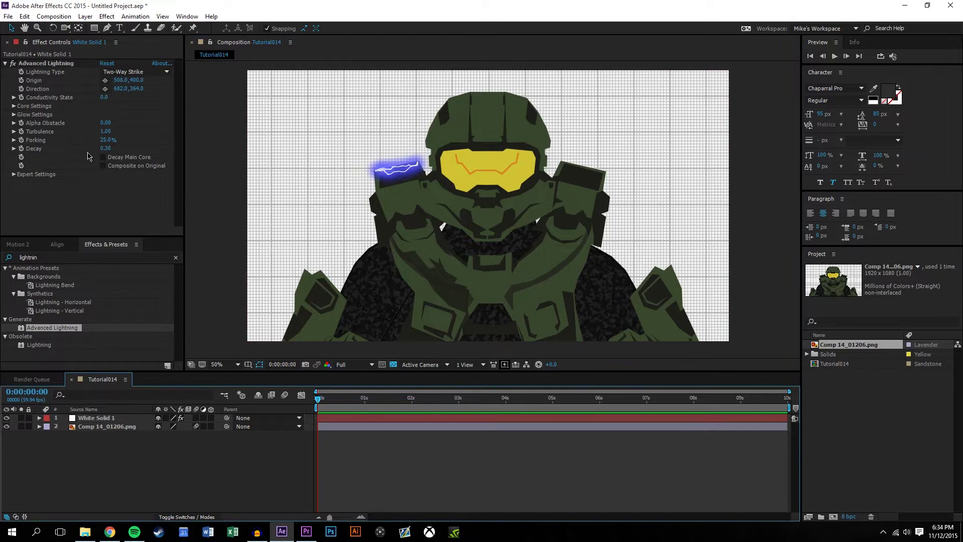
left_click(29, 85)
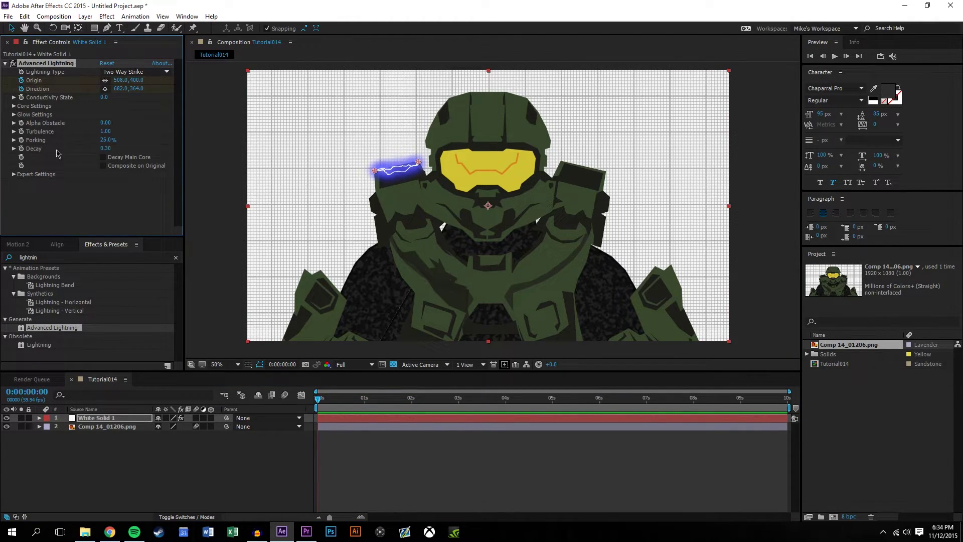
Raise Conductivity State to 22.3 and undo the stray Origin moves.
left_click(96, 206)
left_click_drag(101, 97, 163, 119)
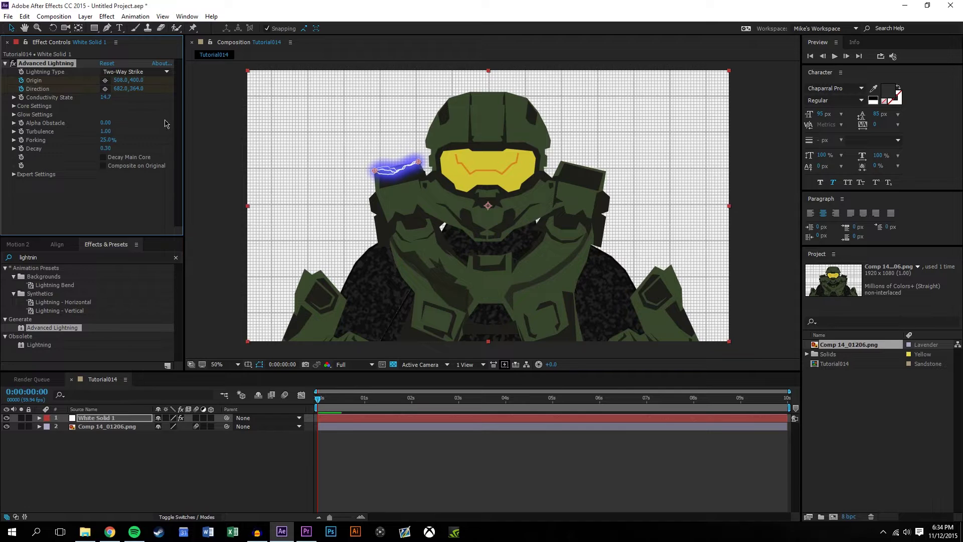
left_click(368, 400)
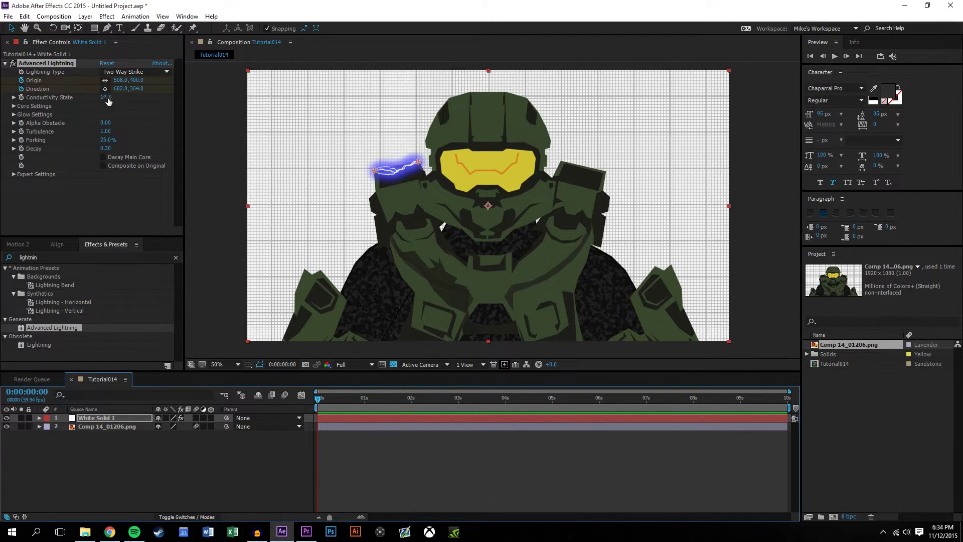
left_click_drag(109, 102, 139, 88)
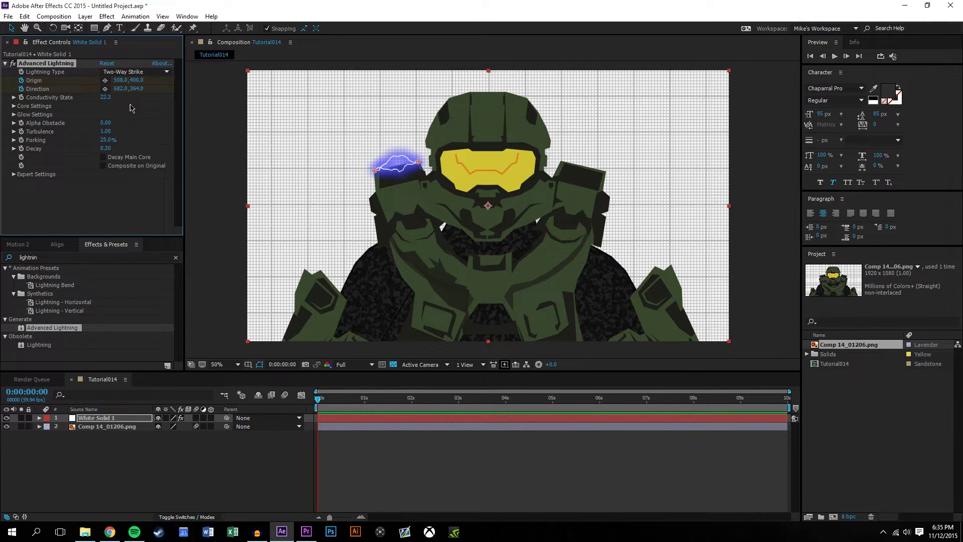
left_click_drag(375, 170, 432, 189)
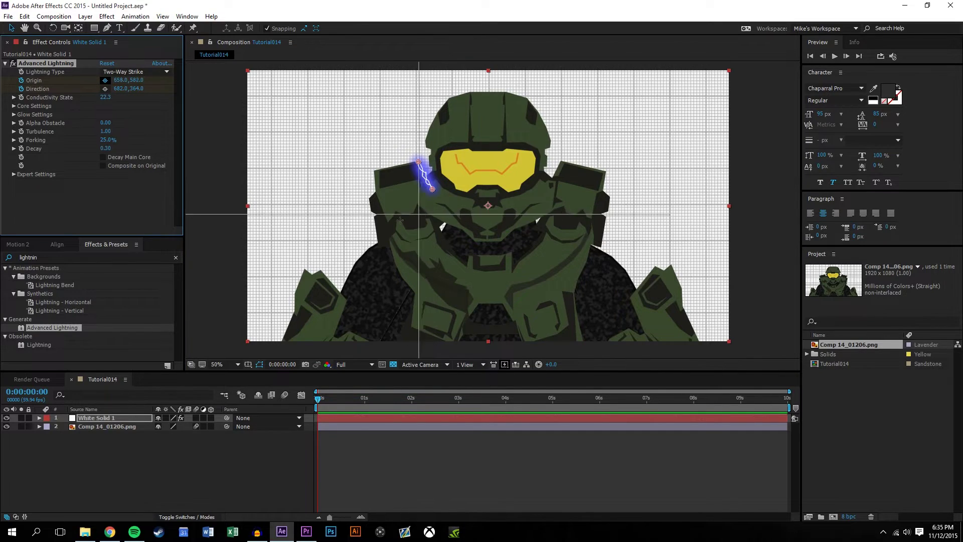
left_click_drag(432, 189, 383, 232)
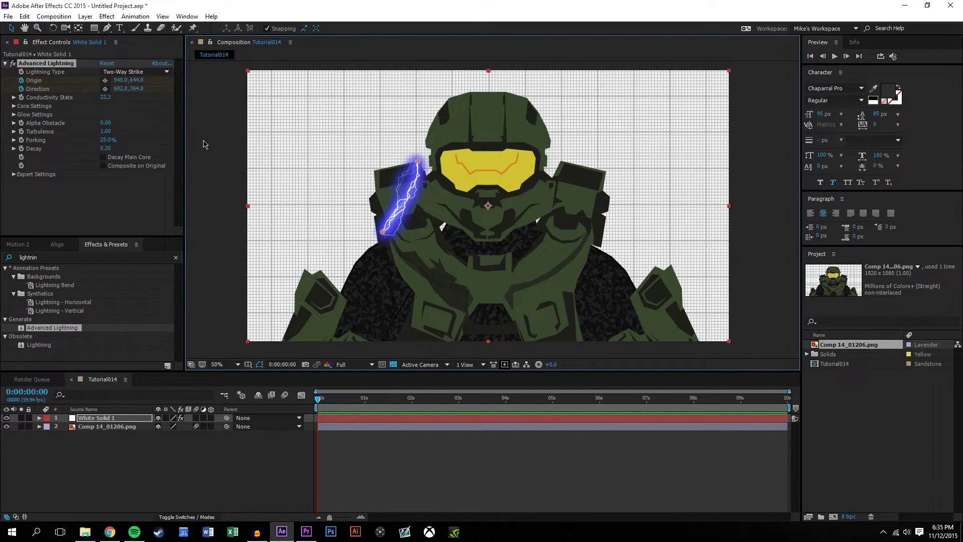
key("ctrl+z")
key("ctrl+z")
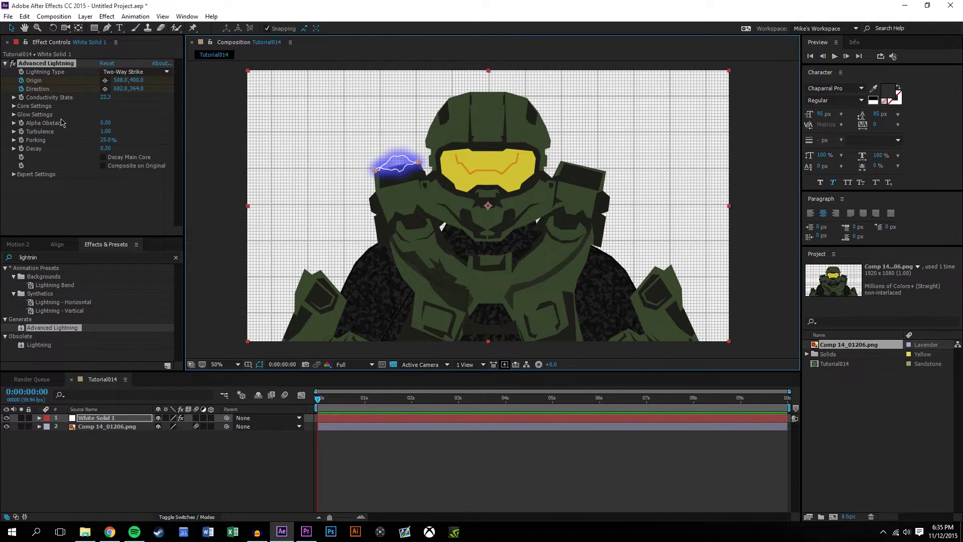
left_click(14, 105)
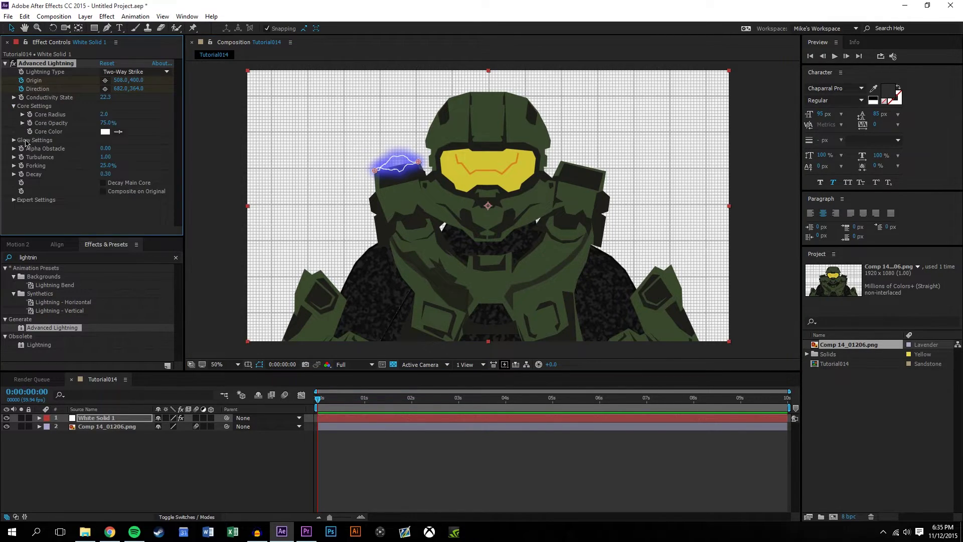
Eyedrop a yellow Glow Color and an orange Core Color from the visor.
left_click(14, 141)
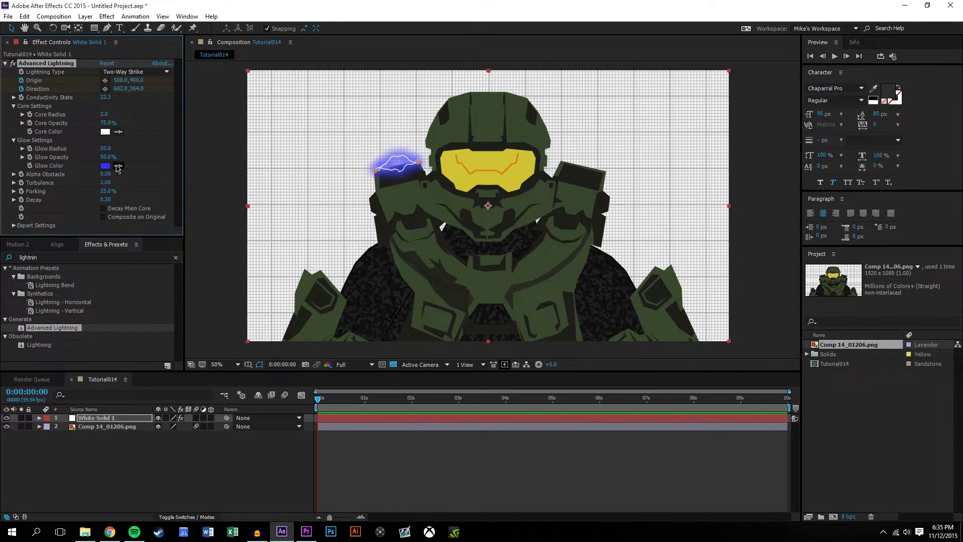
left_click(493, 156)
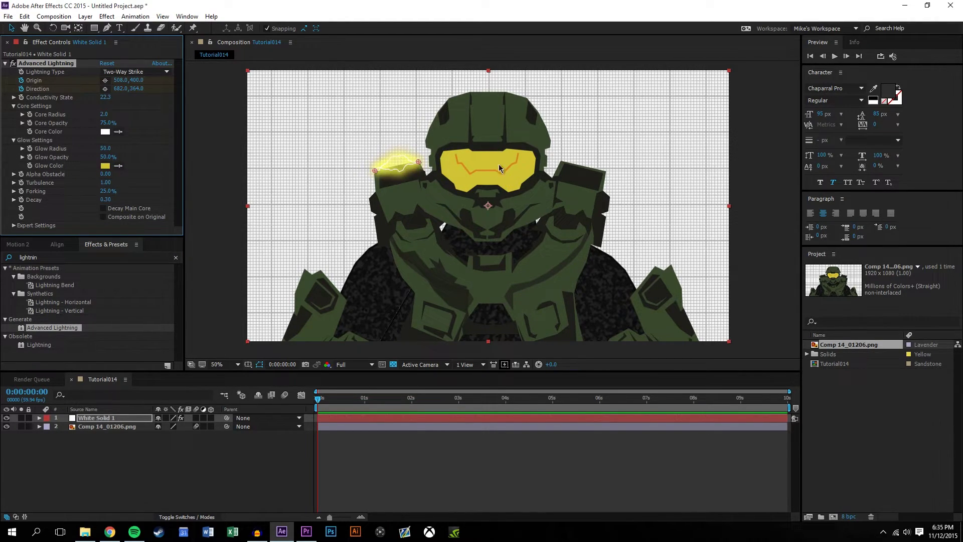
left_click(120, 131)
left_click(459, 156)
scroll(387, 190, "up", 4)
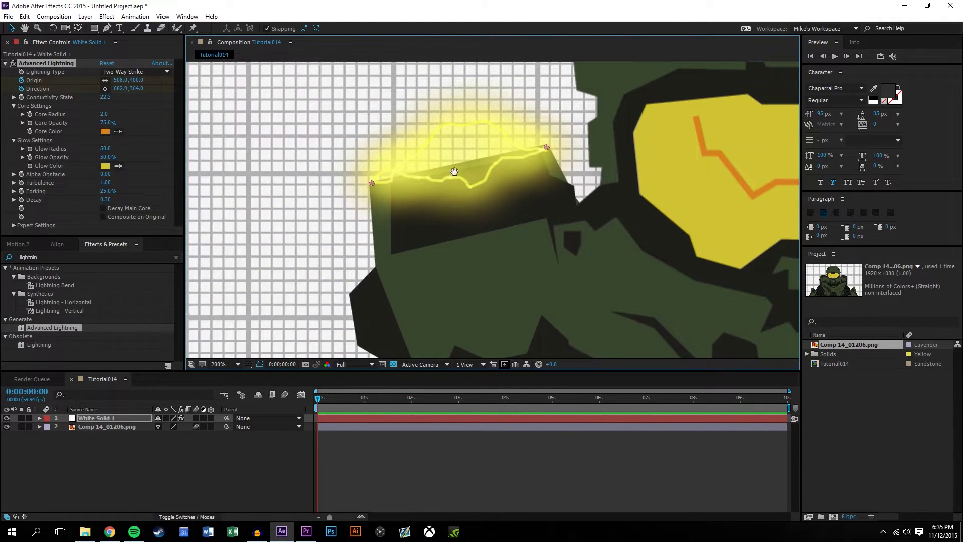
left_click_drag(454, 172, 476, 216)
Set Glow Radius to 19.9 and adjust the core radius and opacity.
left_click_drag(105, 149, 62, 355)
left_click_drag(106, 114, 194, 140)
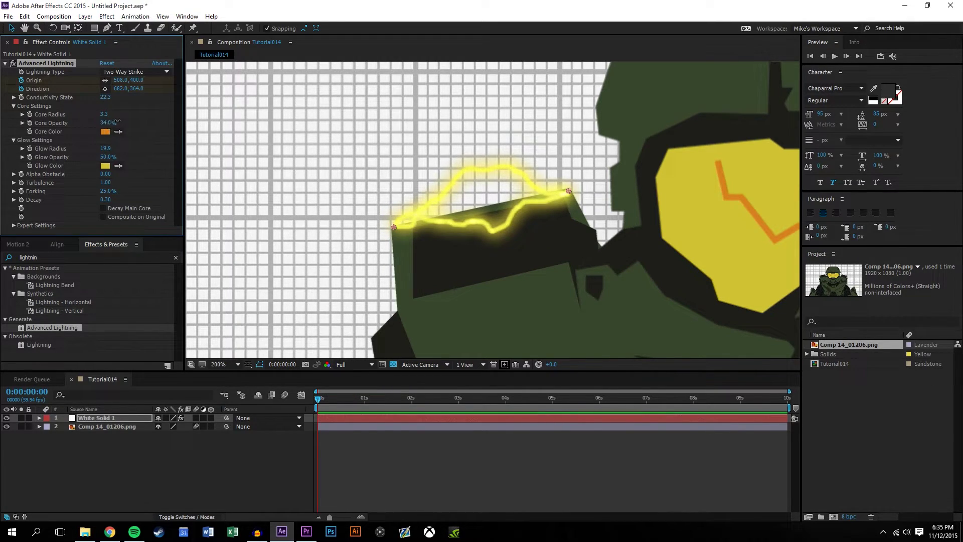
left_click_drag(116, 123, 157, 156)
Make the core dark brown with a Core Radius of 1.6.
left_click(106, 132)
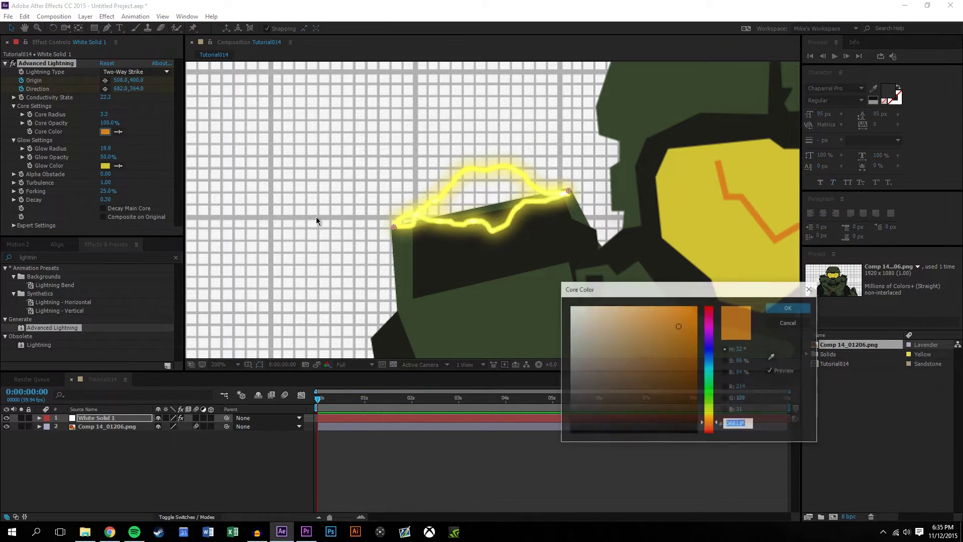
left_click(678, 411)
mouse_move(677, 411)
left_mouse_down()
mouse_move(633, 427)
mouse_move(666, 415)
left_mouse_up()
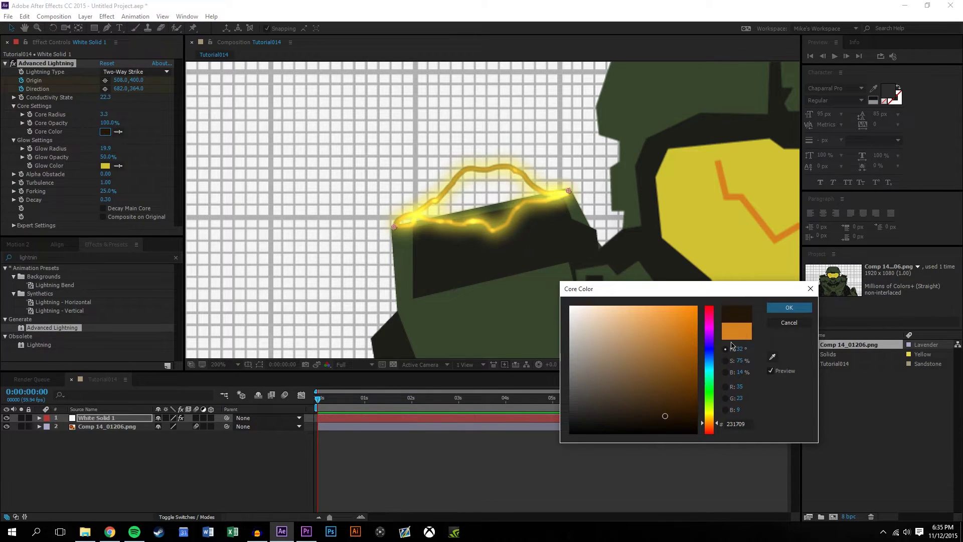
left_click(789, 307)
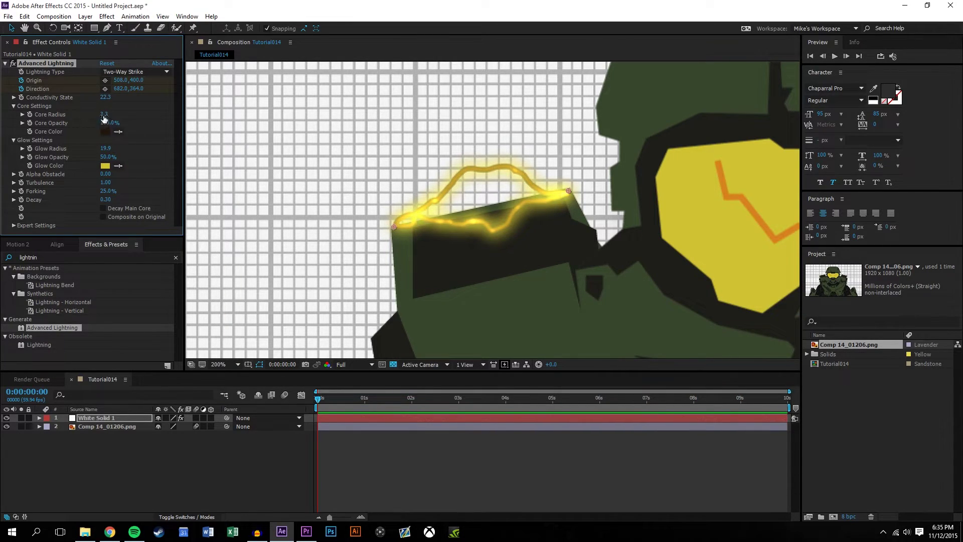
left_click_drag(81, 109, 63, 110)
scroll(491, 209, "down", 4)
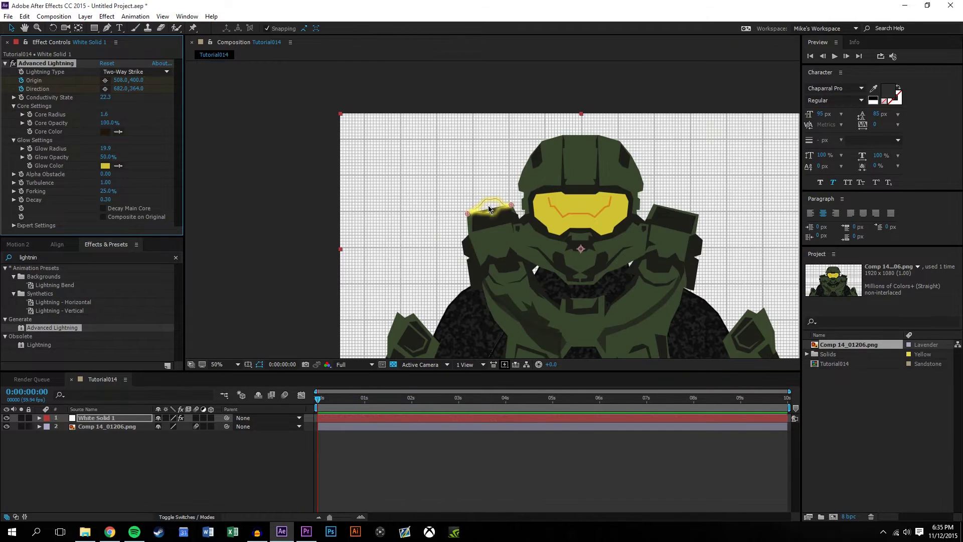
scroll(442, 195, "up", 4)
scroll(421, 173, "down", 4)
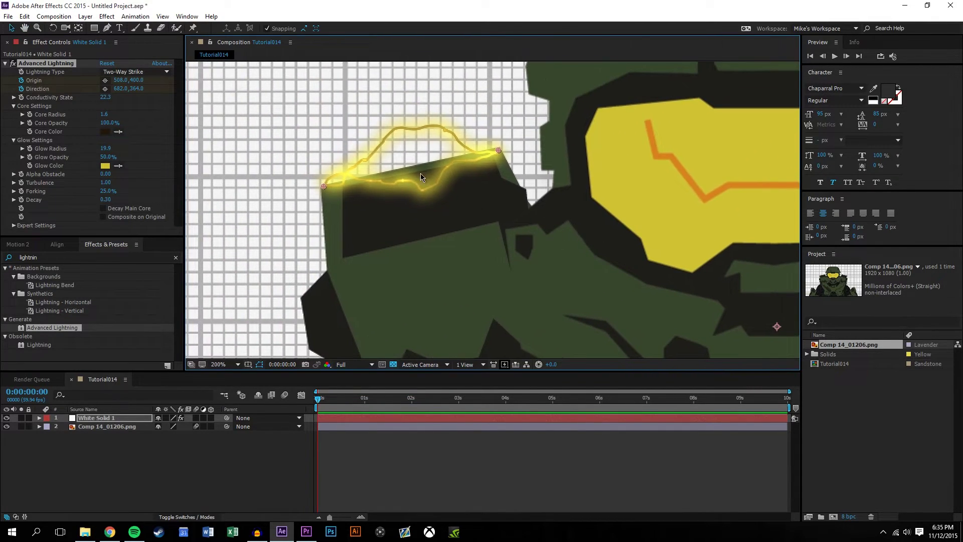
key("ctrl+shift+a")
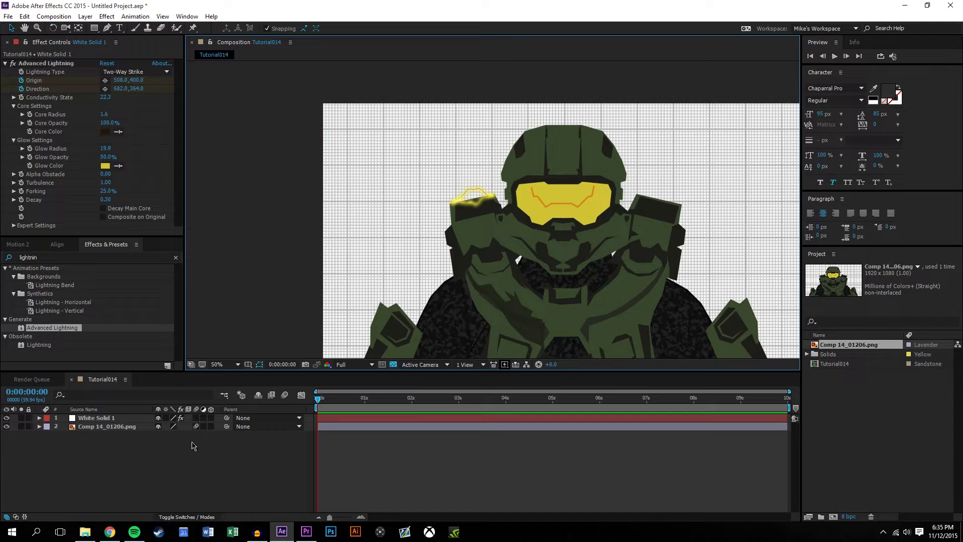
Set the Glow Color to a pale yellow in the Color Picker.
left_click(105, 166)
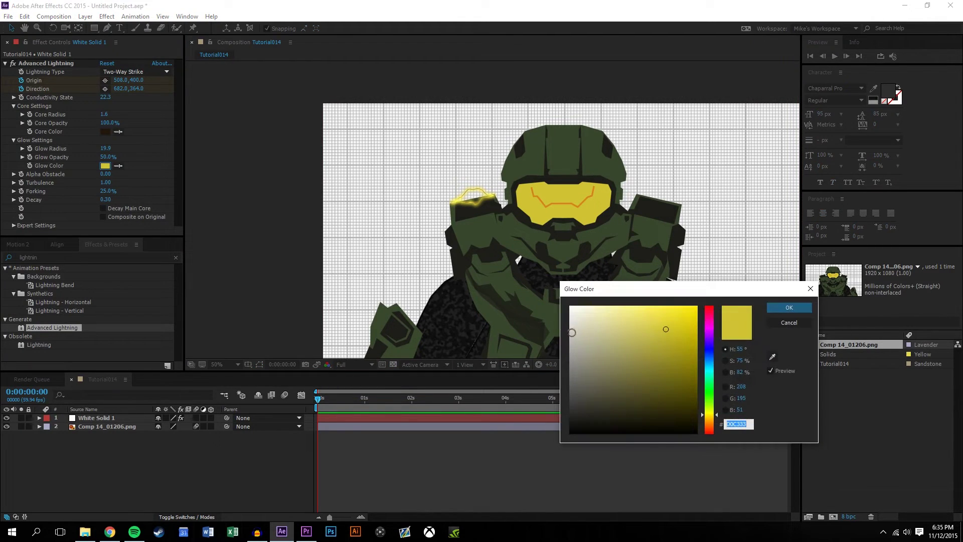
left_click(645, 336)
mouse_move(644, 335)
left_mouse_down()
mouse_move(613, 318)
mouse_move(634, 316)
mouse_move(624, 313)
left_mouse_up()
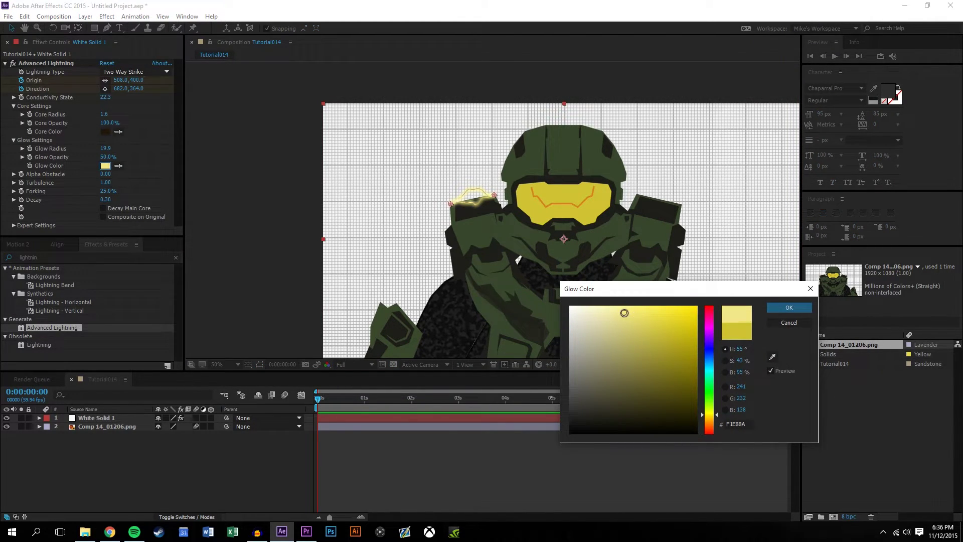
left_click(789, 308)
scroll(449, 203, "up", 2)
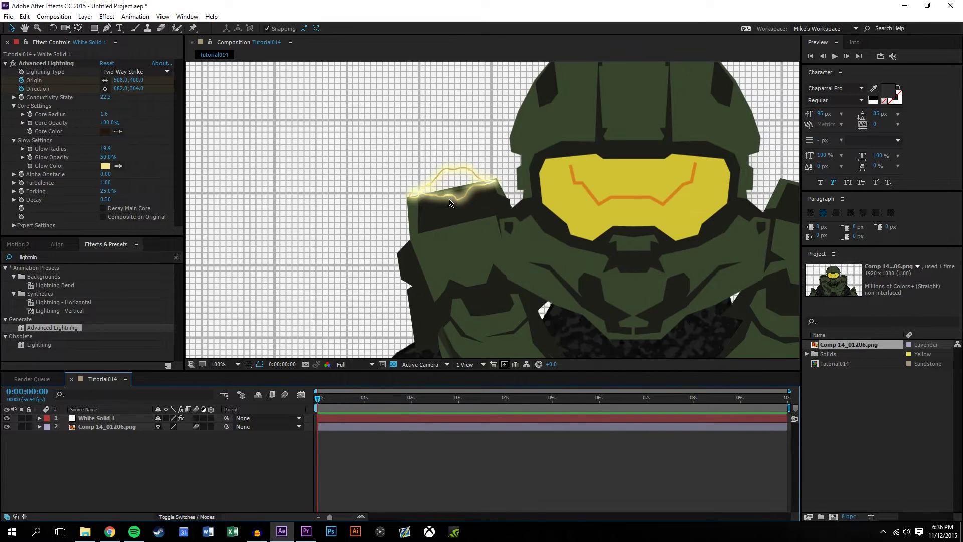
Change the Glow Color to a warm amber orange.
left_click(105, 165)
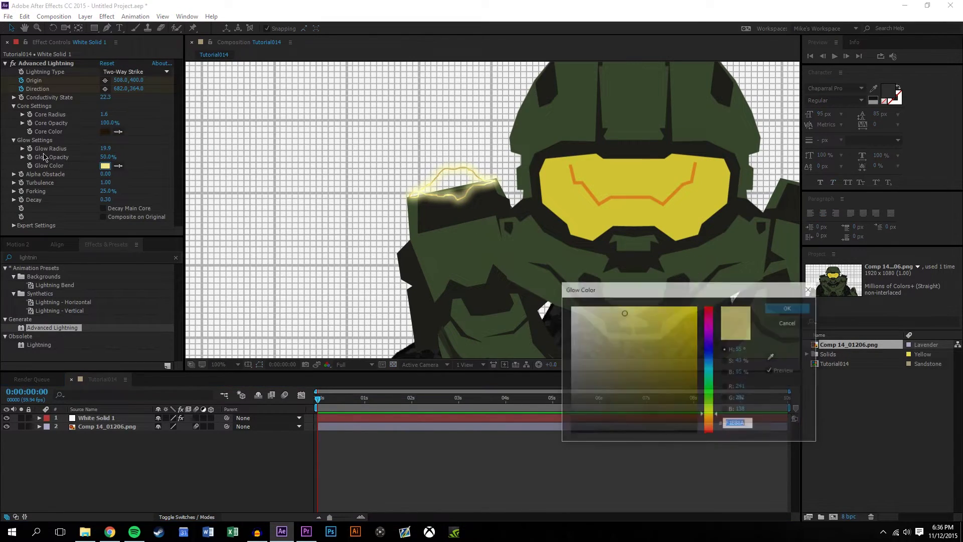
left_click(672, 380)
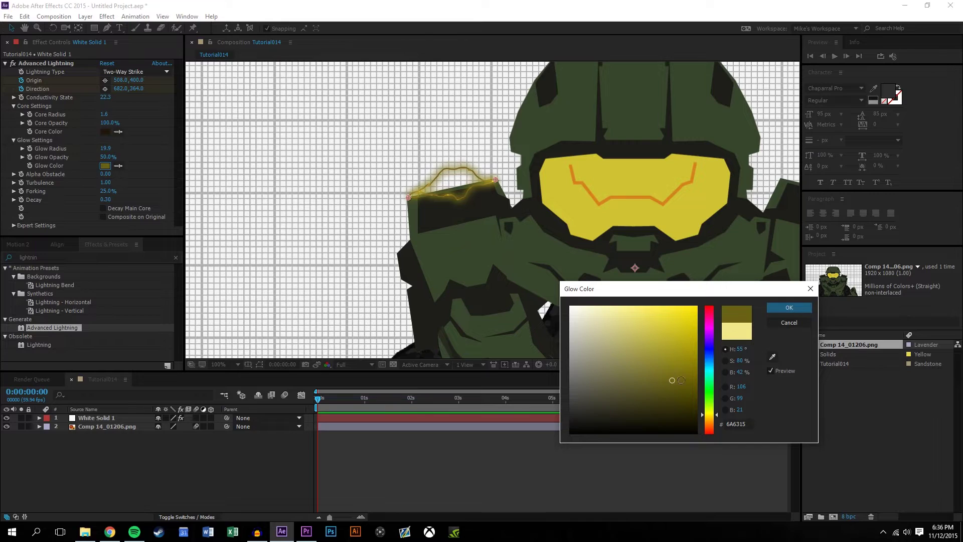
left_click_drag(681, 380, 681, 360)
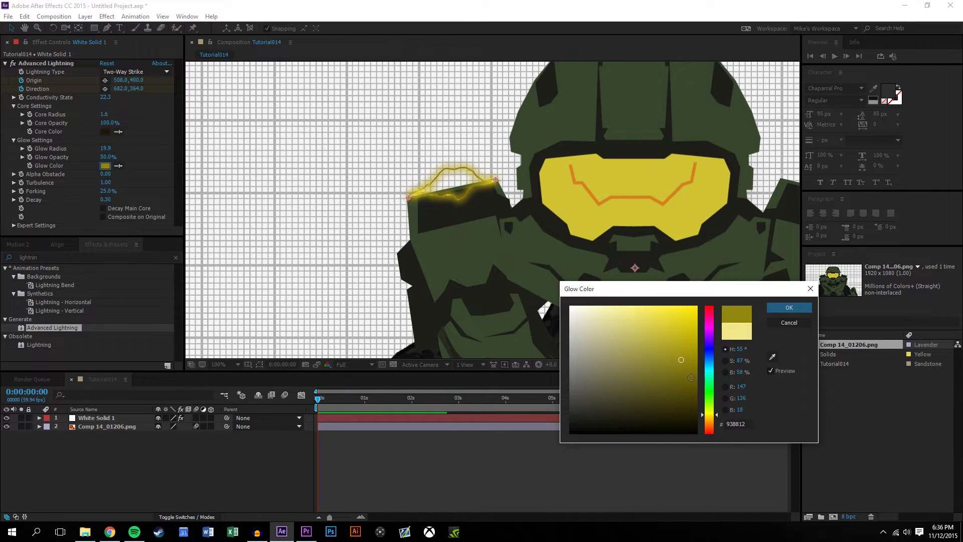
left_click_drag(714, 416, 716, 420)
mouse_move(681, 361)
left_mouse_down()
mouse_move(662, 324)
mouse_move(654, 337)
left_mouse_up()
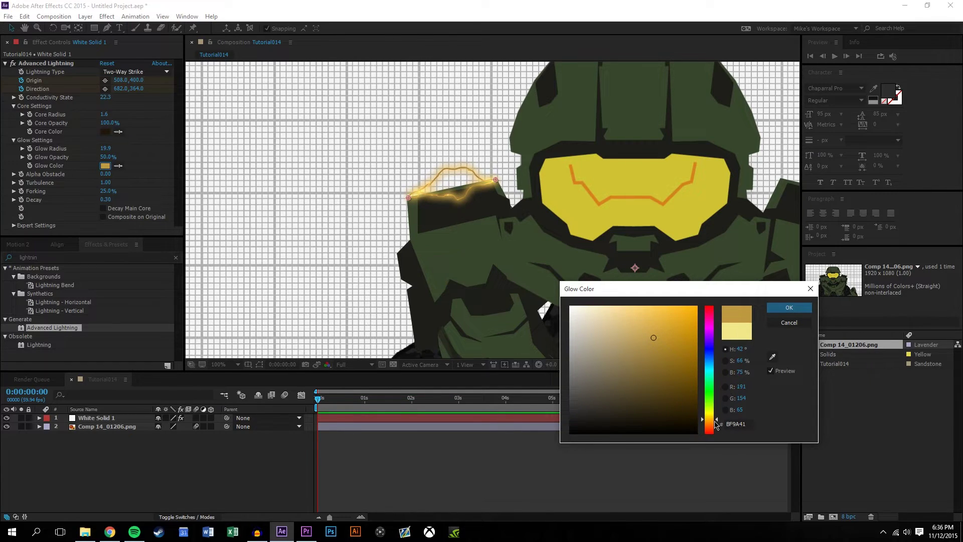
left_click_drag(717, 423, 718, 424)
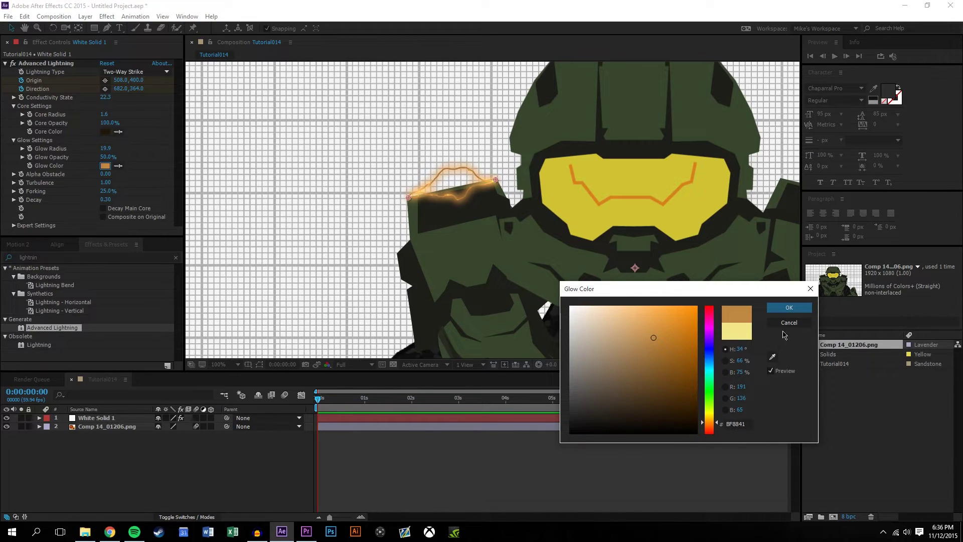
left_click(789, 307)
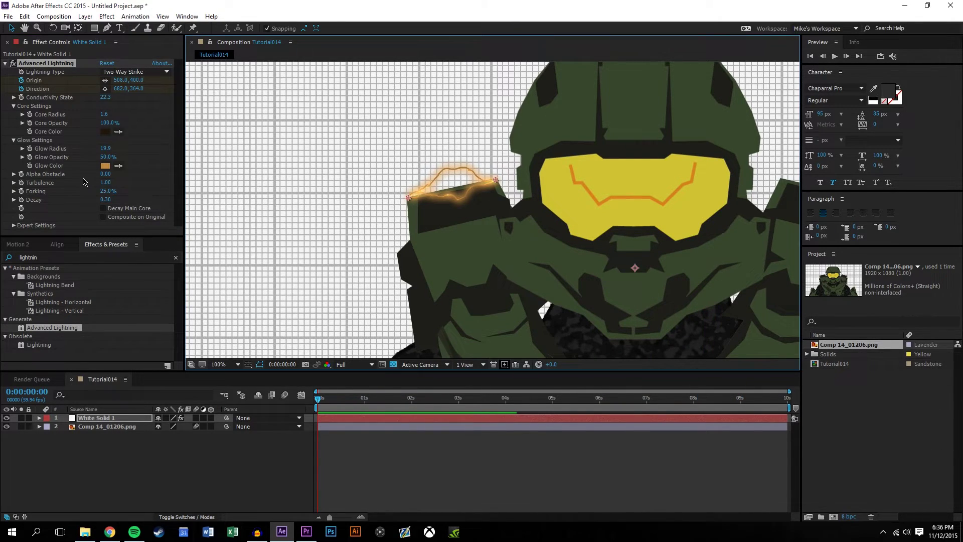
left_click_drag(105, 175, 439, 178)
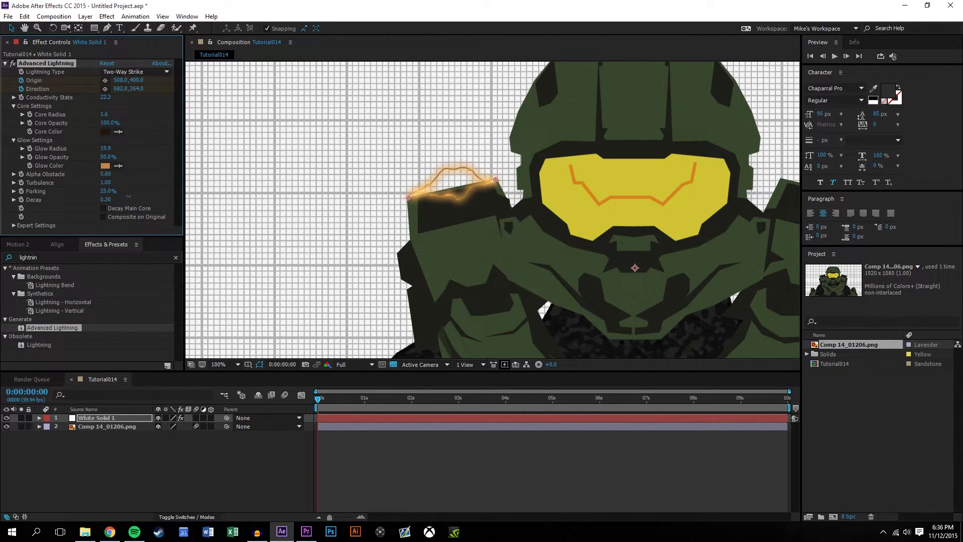
Reset Alpha Obstacle to 0 and raise Turbulence to 1.30.
left_click(107, 174)
type("0")
key("Return")
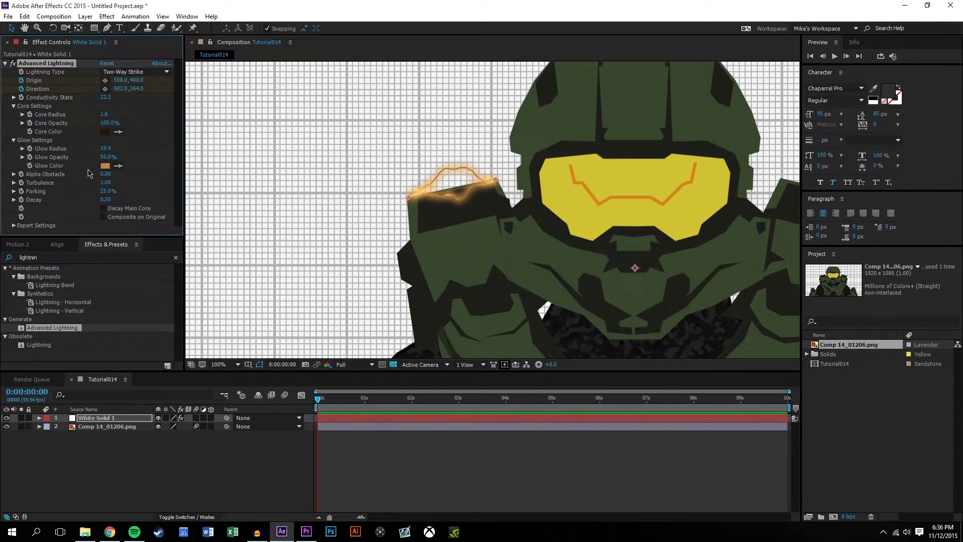
left_click_drag(101, 182, 245, 247)
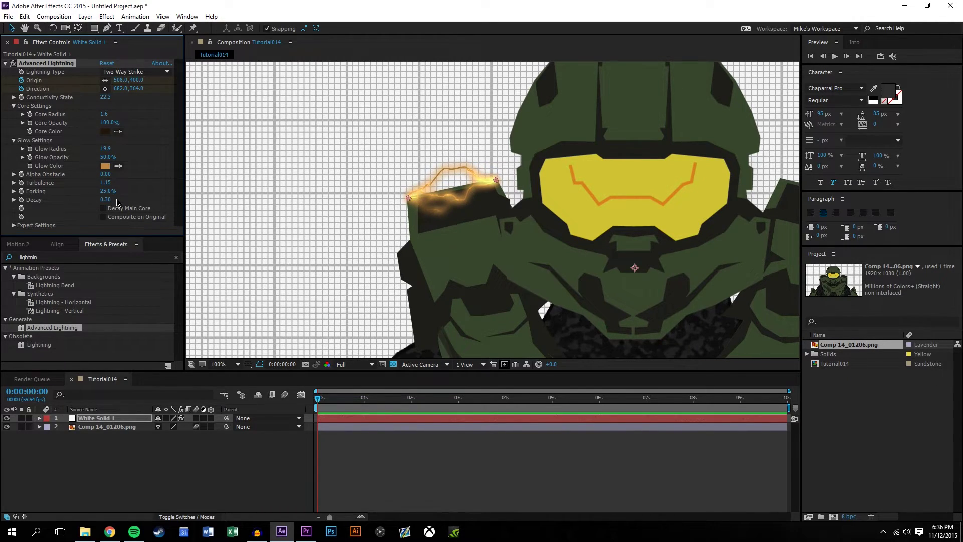
left_click_drag(106, 182, 114, 183)
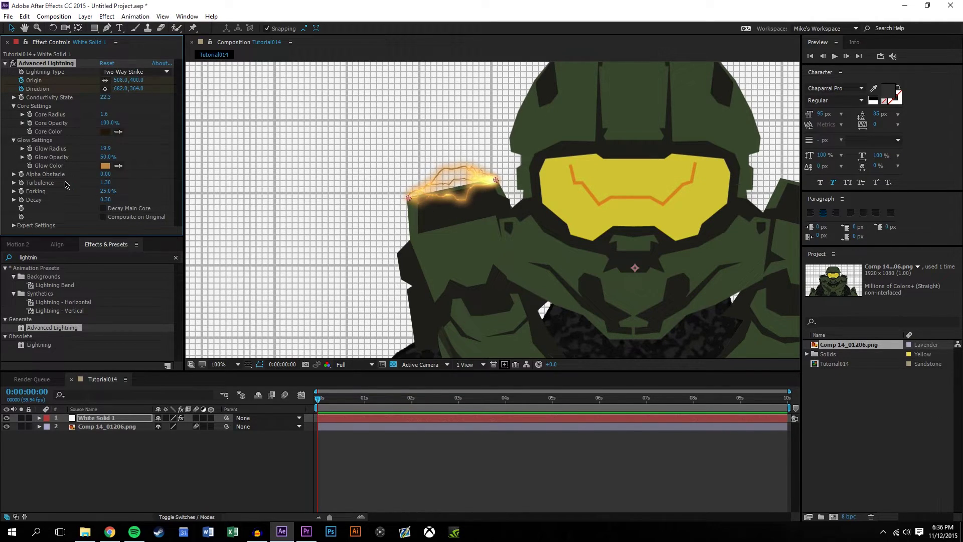
Scrub Forking down to 0.0% for a single unbranched bolt.
left_click_drag(106, 192, 182, 193)
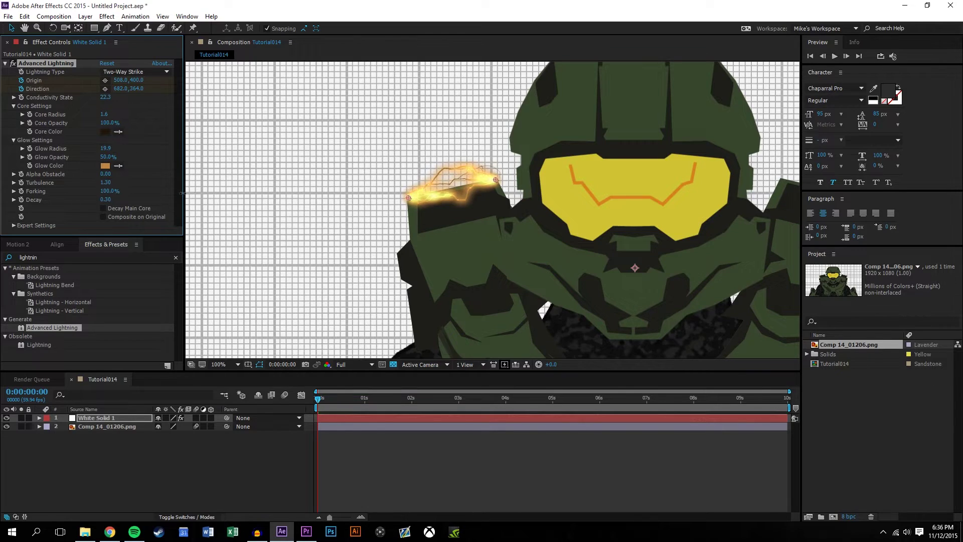
left_click_drag(465, 234, 293, 232)
left_click(105, 89)
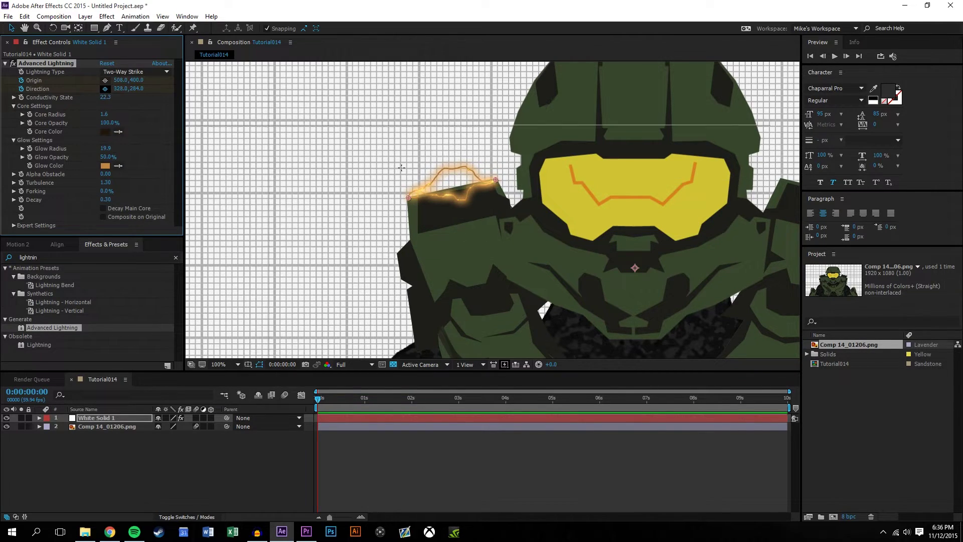
Move the bolt's end point below the visor and set Glow Opacity to 30%.
left_click(651, 264)
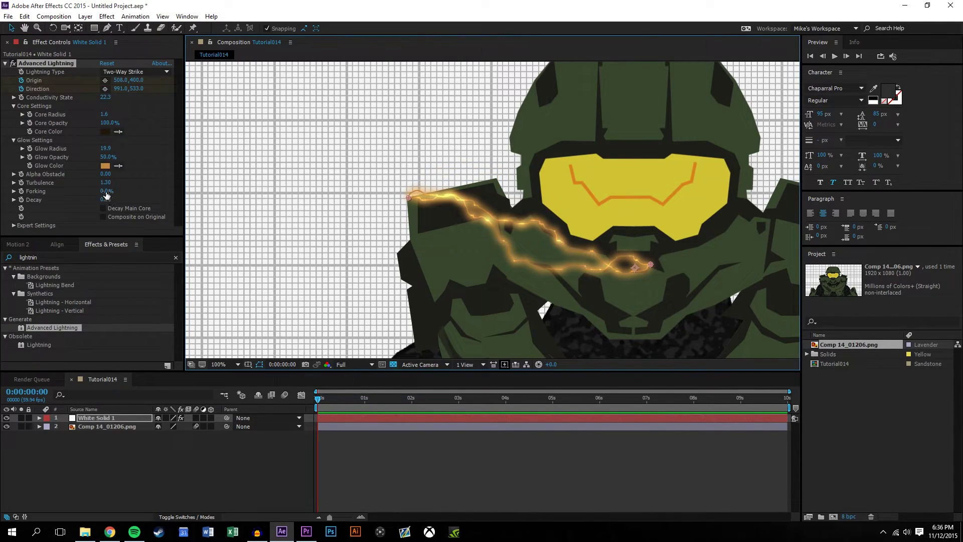
left_click_drag(106, 191, 180, 197)
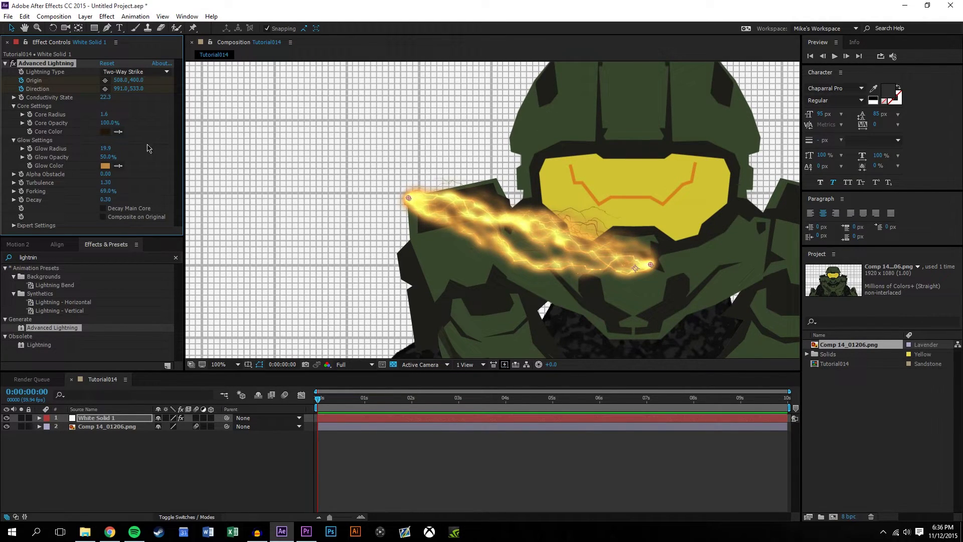
left_click_drag(108, 157, 66, 179)
left_click_drag(108, 156, 114, 147)
Give the core a bright orange colour, Forking 73% and Decay 1.37.
left_click(105, 131)
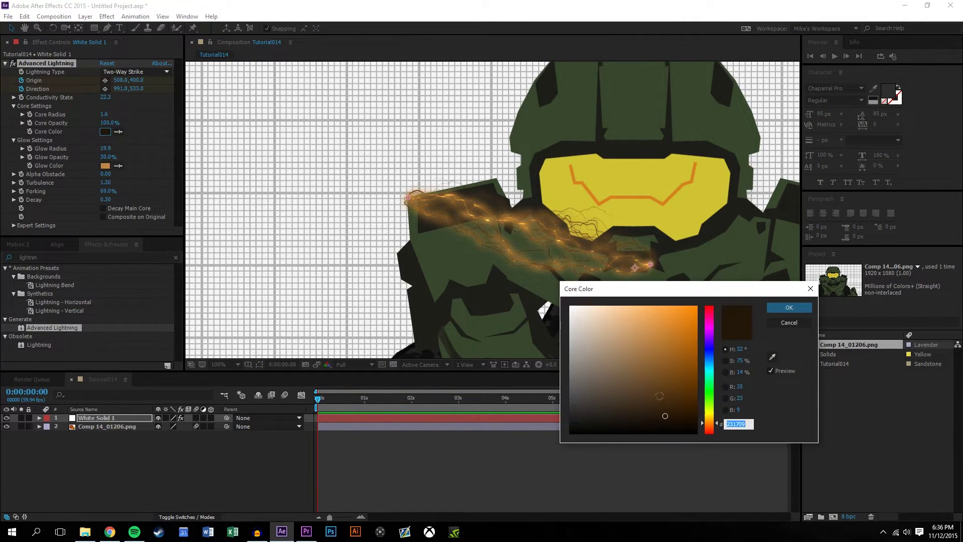
left_click(680, 354)
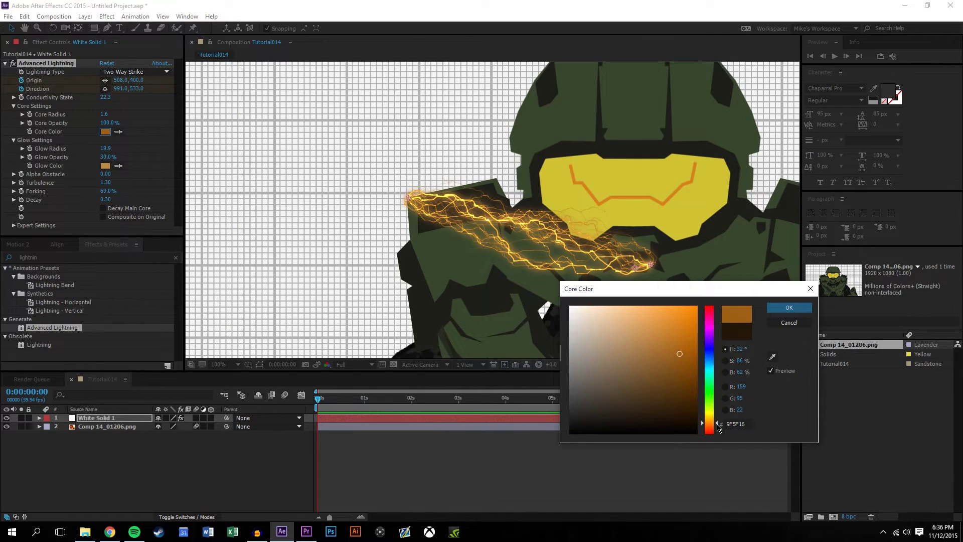
left_click(789, 307)
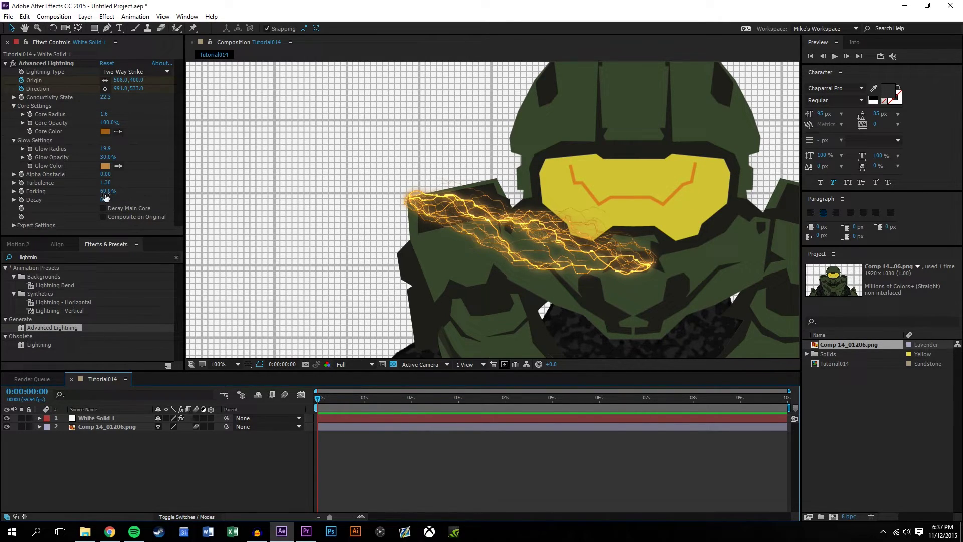
left_click_drag(107, 191, 64, 199)
left_click(162, 194)
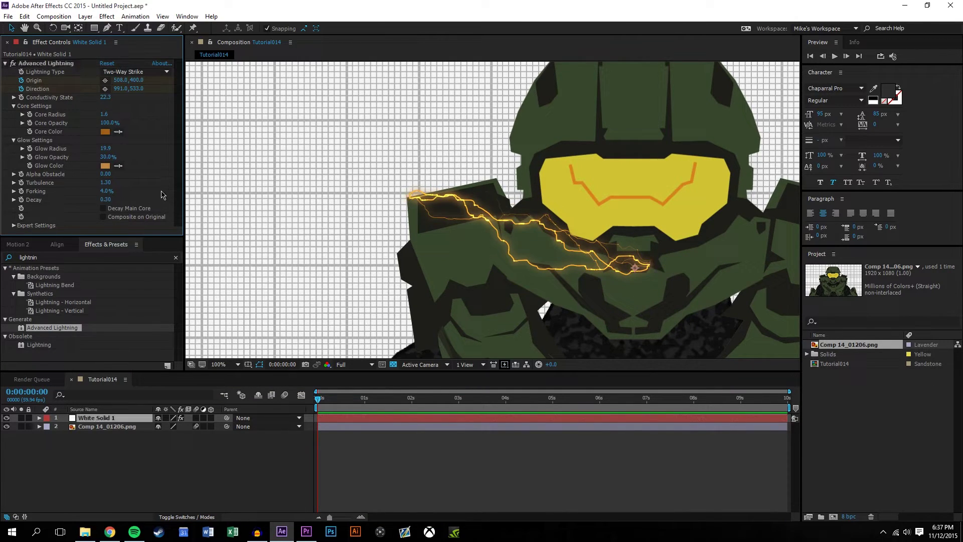
left_click_drag(98, 200, 314, 192)
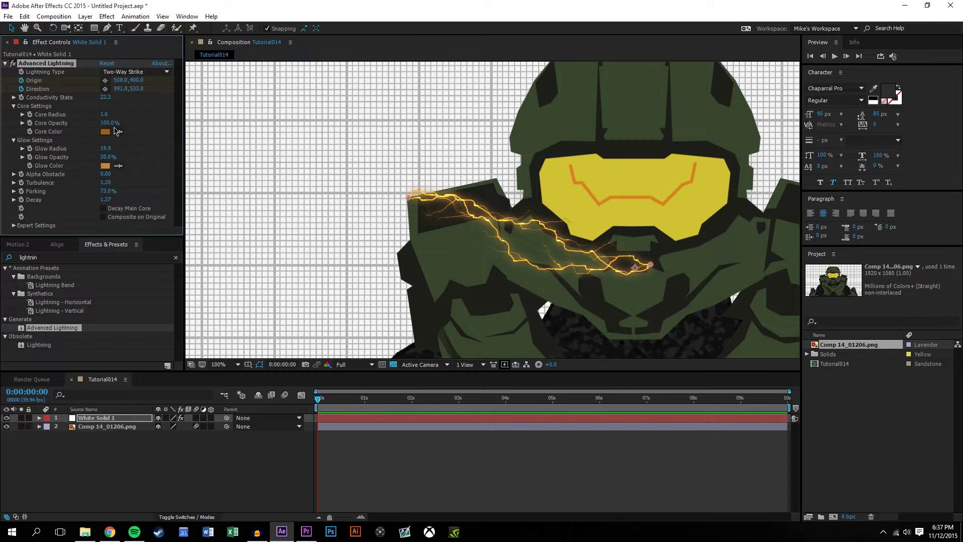
left_click(437, 454)
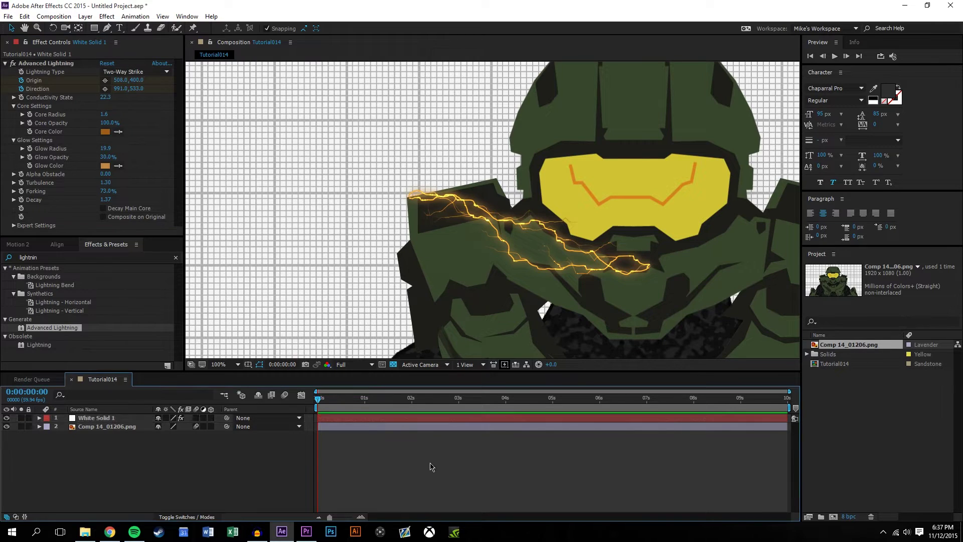
Lower Fork Strength under Expert Settings to 60.0%.
left_click(14, 226)
scroll(15, 220, "down", 3)
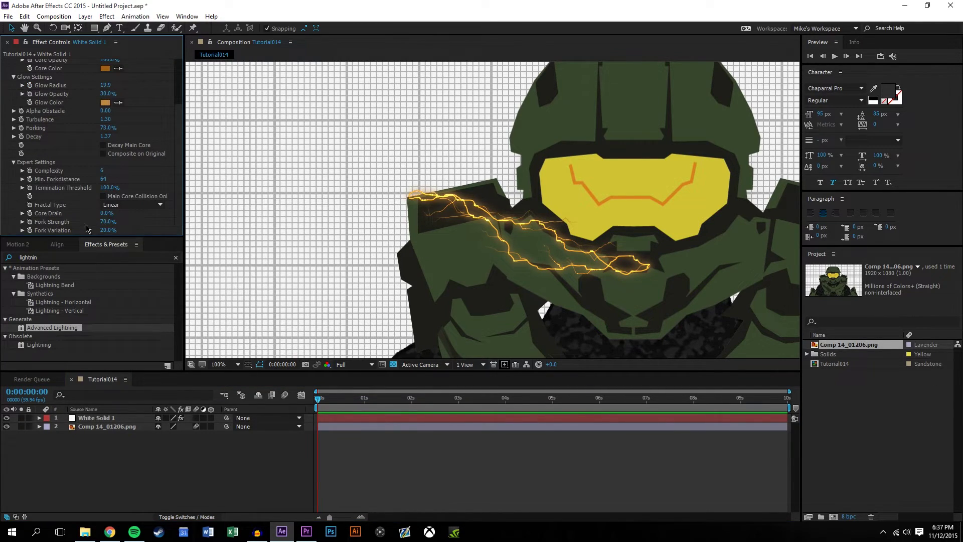
mouse_move(107, 221)
left_mouse_down()
mouse_move(164, 229)
mouse_move(152, 206)
mouse_move(100, 229)
left_mouse_up()
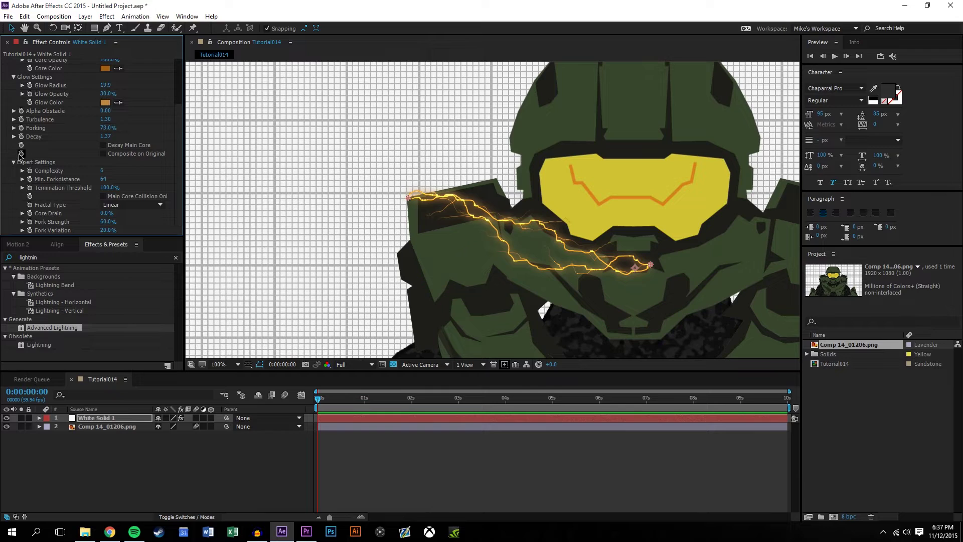
left_click(13, 162)
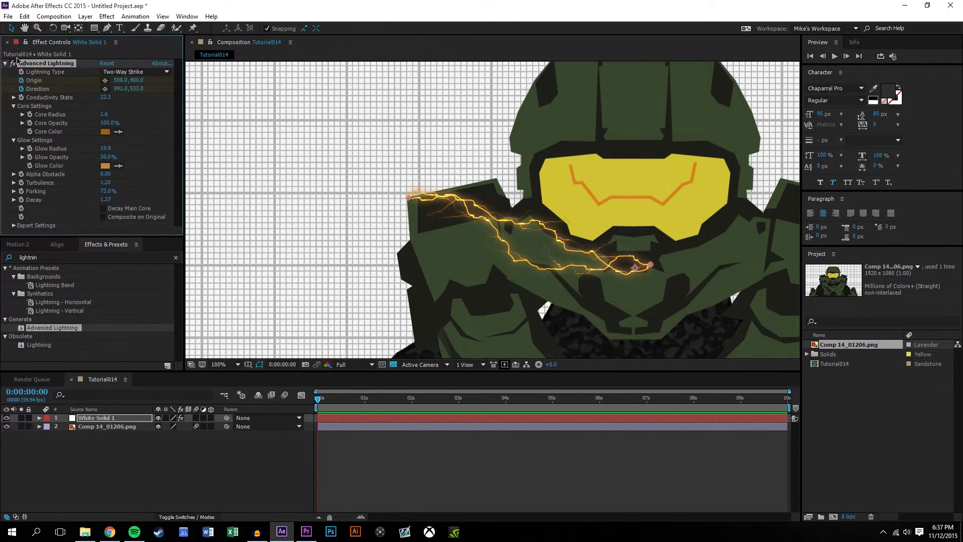
right_click(91, 418)
Rename the solid layer White Solid 1 to Lightning.
left_click(123, 412)
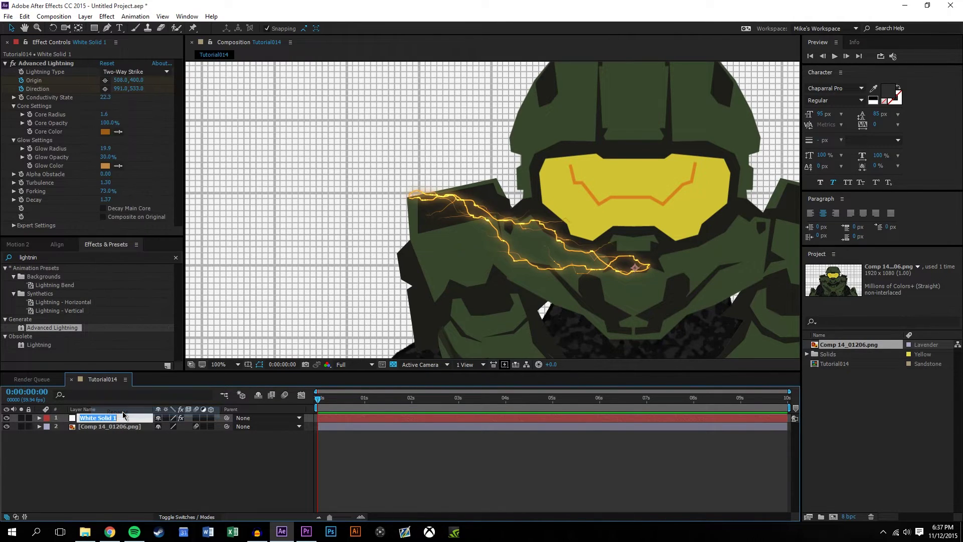
type("Lightning")
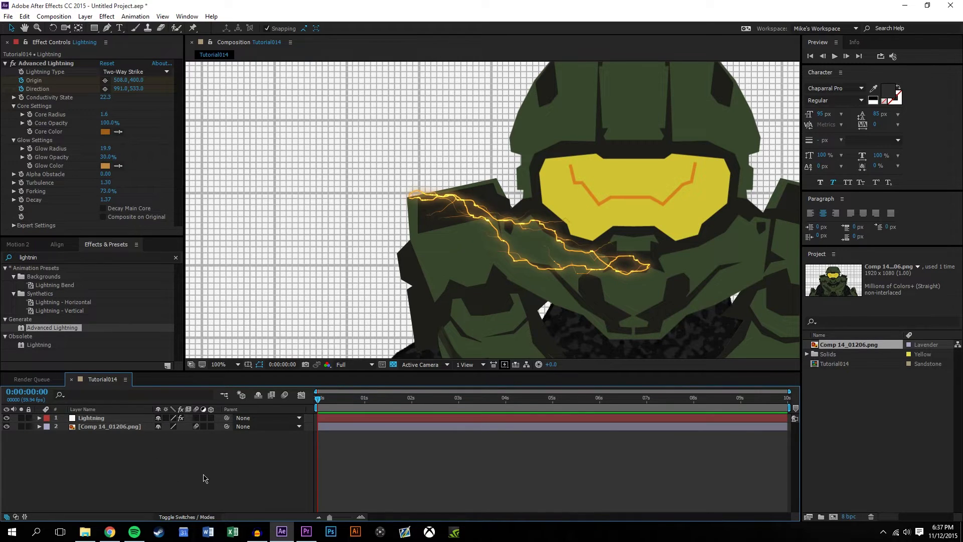
key("Return")
scroll(644, 230, "down", 4)
scroll(626, 238, "up", 4)
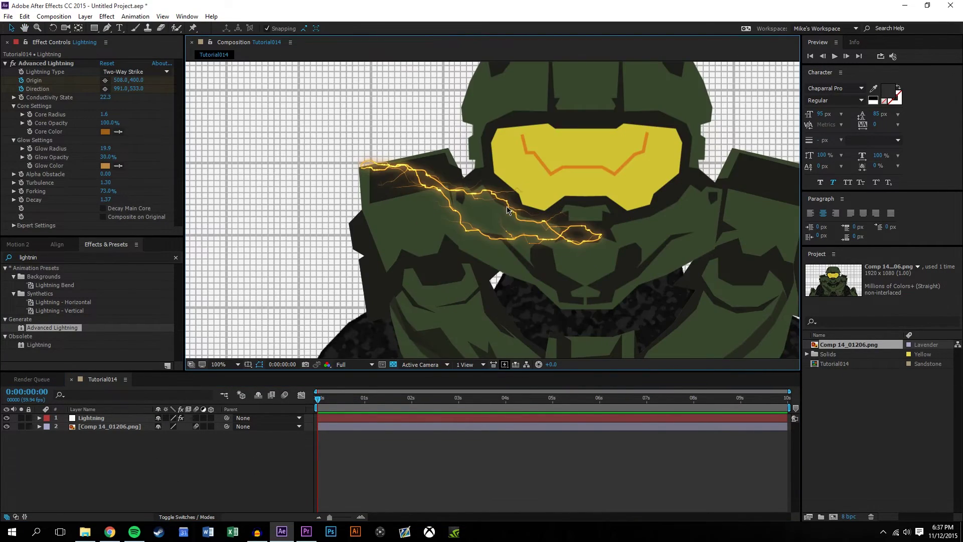
Show the Lightning layer's keyframed Origin and Direction with U, and enlarge and zoom the timeline.
left_click(97, 423)
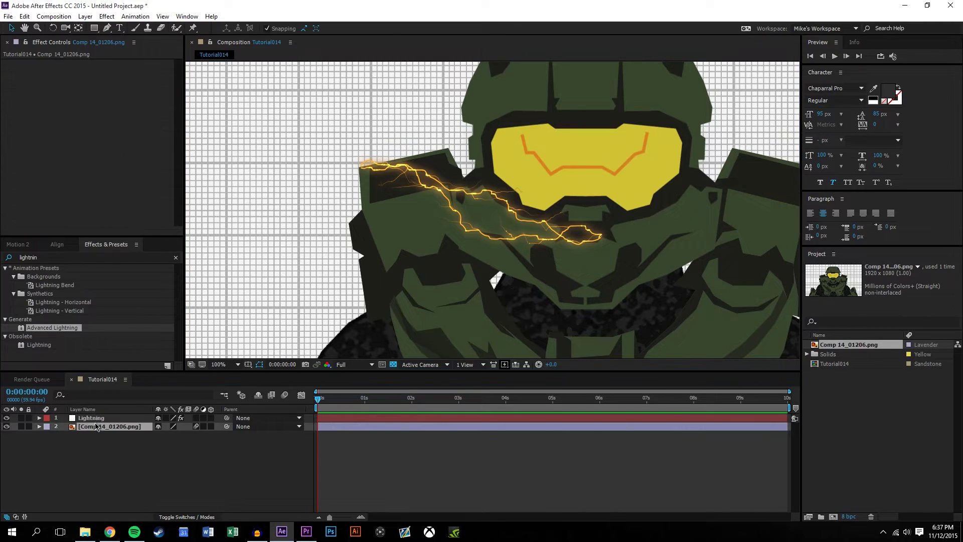
key("u")
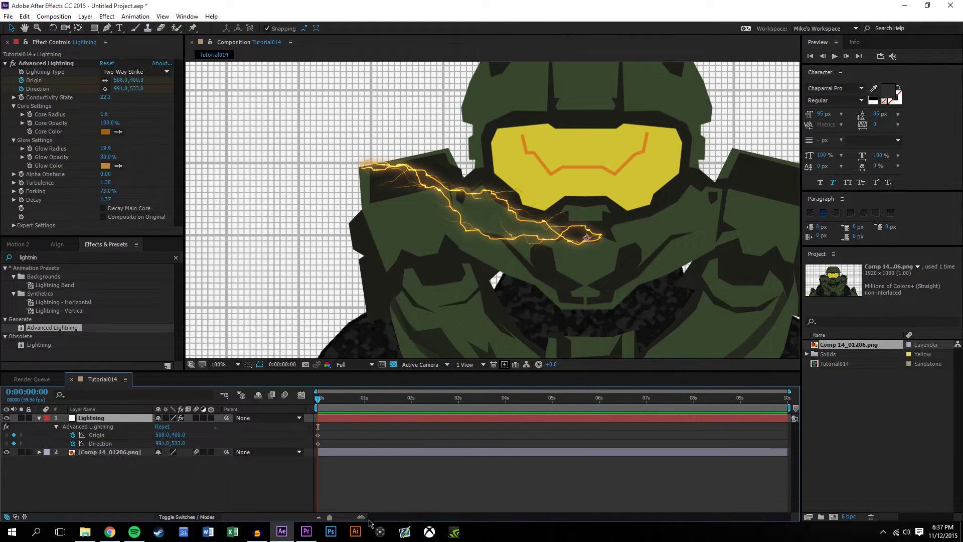
left_click(361, 518)
key("shift+F12")
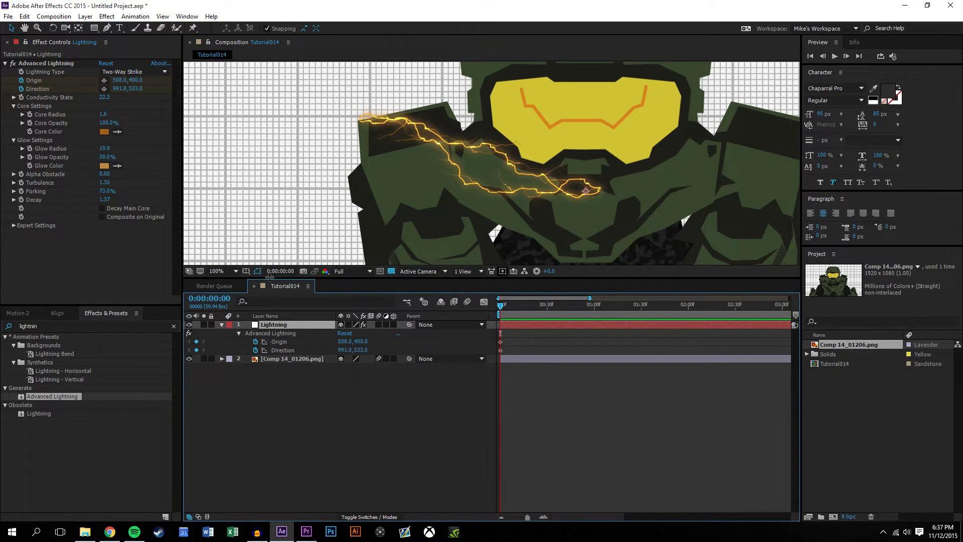
Dock the Tutorial014 timeline full-width and zoom it in to individual frames.
left_click_drag(269, 286, 246, 383)
left_click(93, 385)
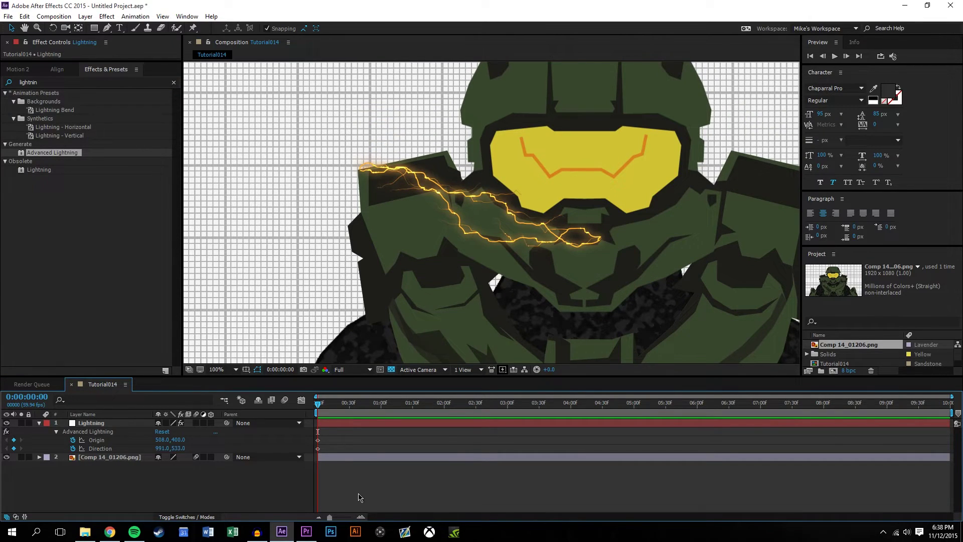
left_click_drag(319, 405, 350, 413)
left_click(360, 517)
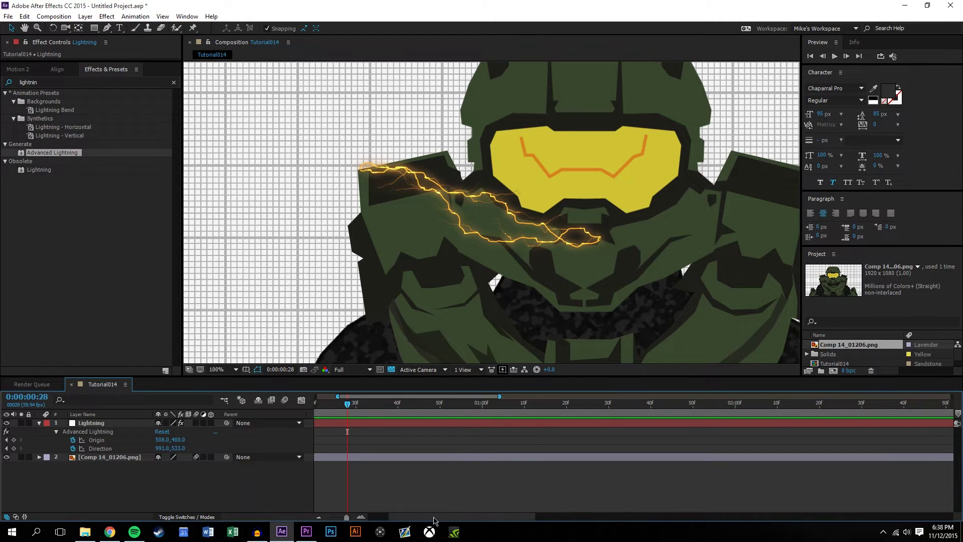
left_click_drag(361, 407, 382, 411)
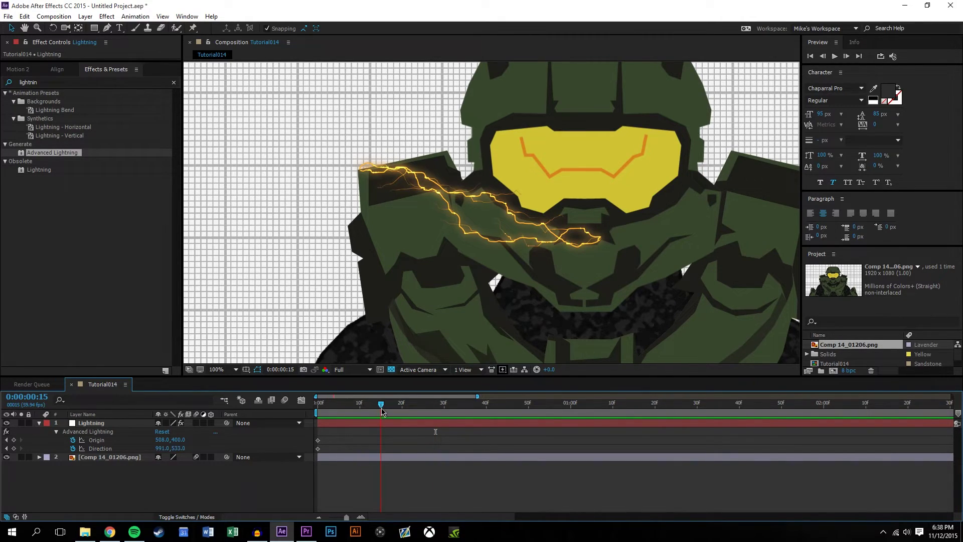
Return to frame 0 and dock Motion 2 below Effect Controls so Advanced Lightning settings show.
left_click(18, 69)
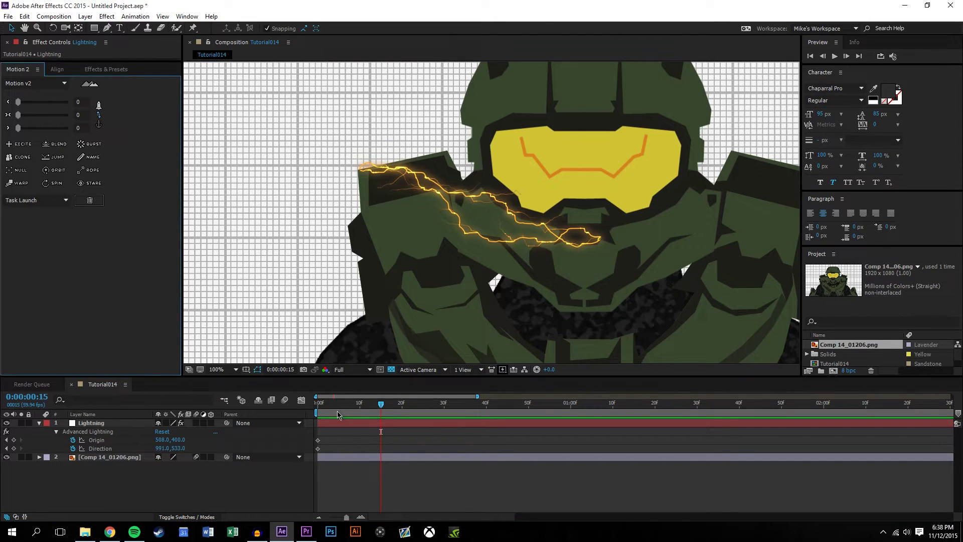
key("Home")
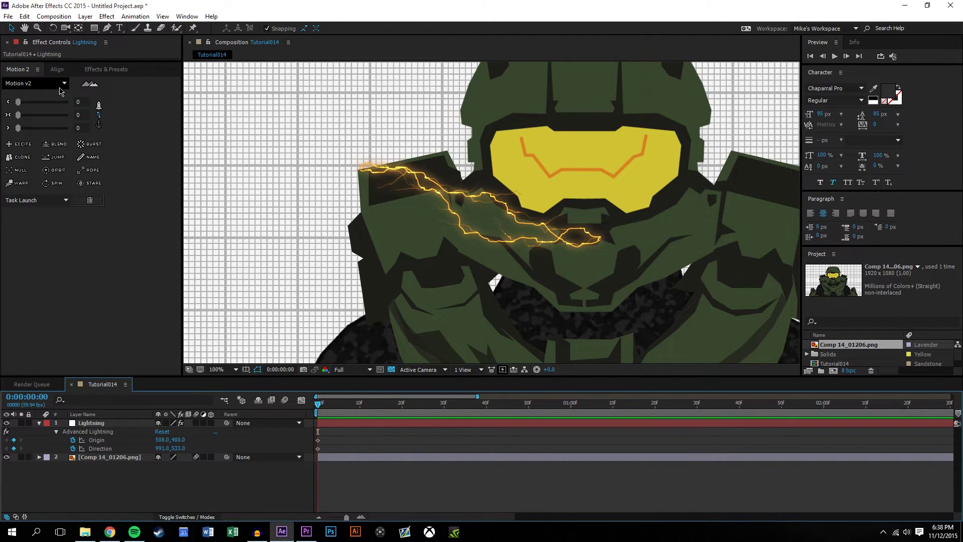
left_click_drag(106, 65, 98, 221)
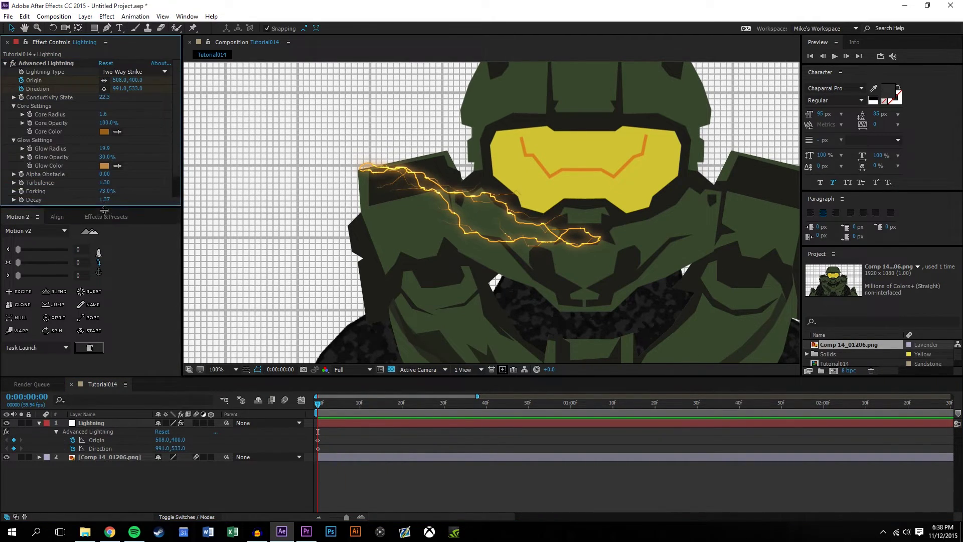
At frame 0, set the lightning Origin at the shoulder edge and Direction at the shoulder top.
left_click(105, 80)
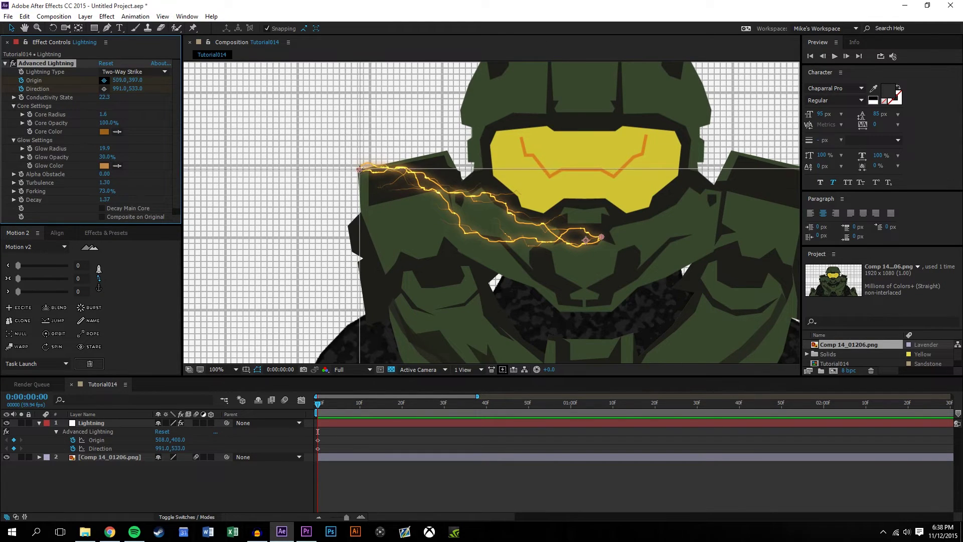
left_click(359, 169)
left_click(104, 88)
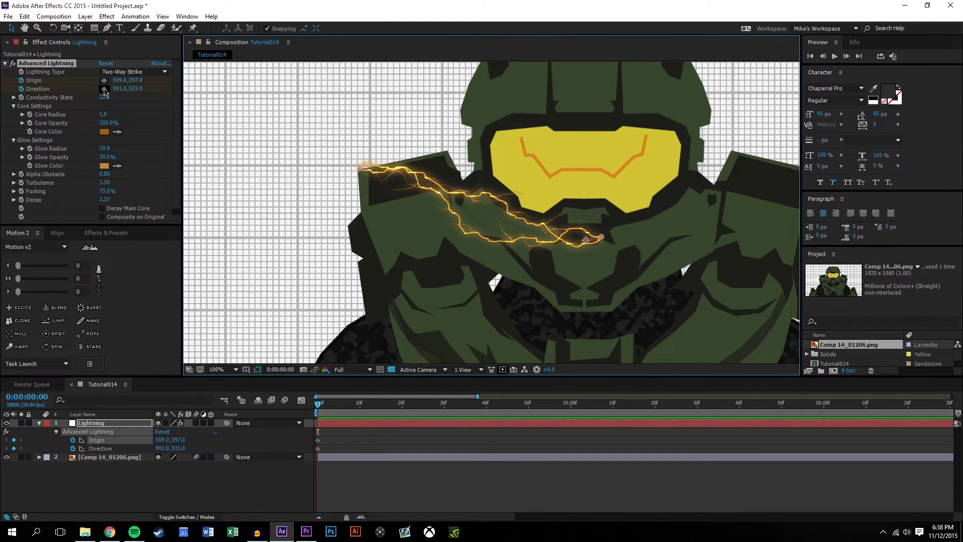
left_click(446, 150)
left_click(345, 462)
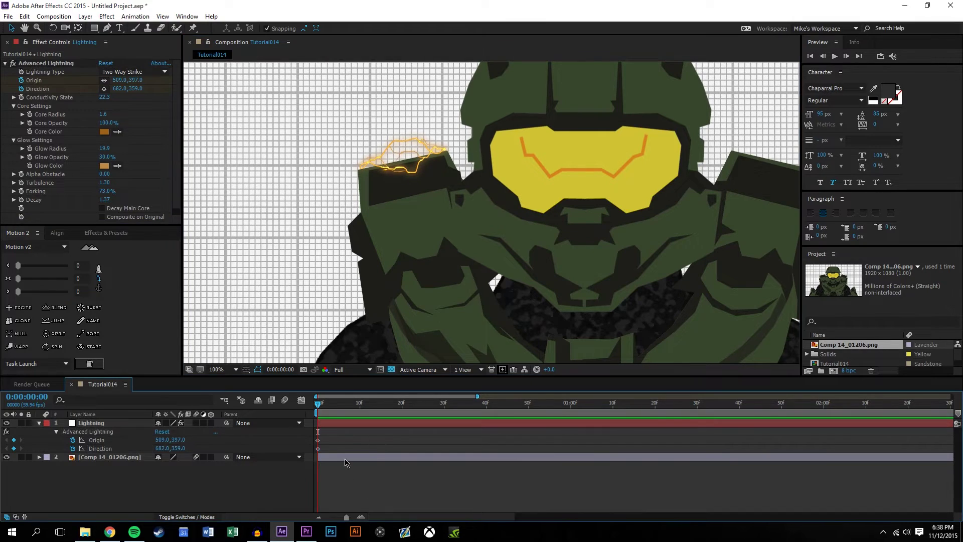
At frame 14, key Origin at 520,510 on the shoulder and Direction at 783,716 near the neck.
left_click_drag(326, 406, 377, 404)
left_click(103, 81)
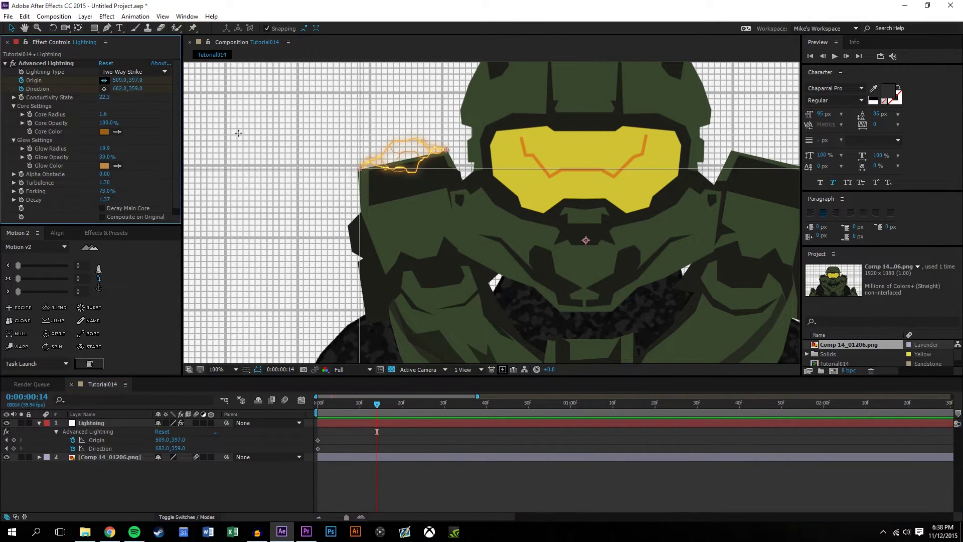
left_click(477, 262)
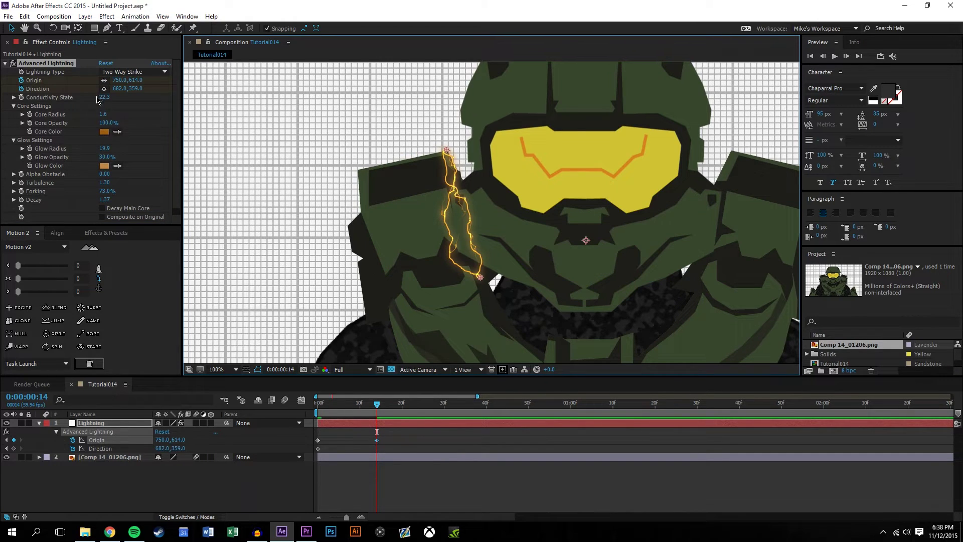
left_click(104, 80)
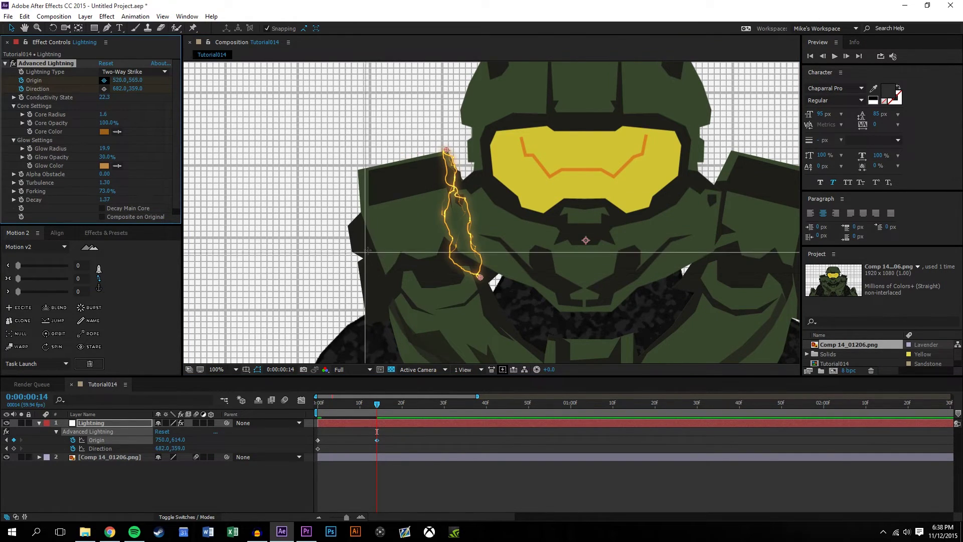
left_click(365, 226)
left_click(105, 88)
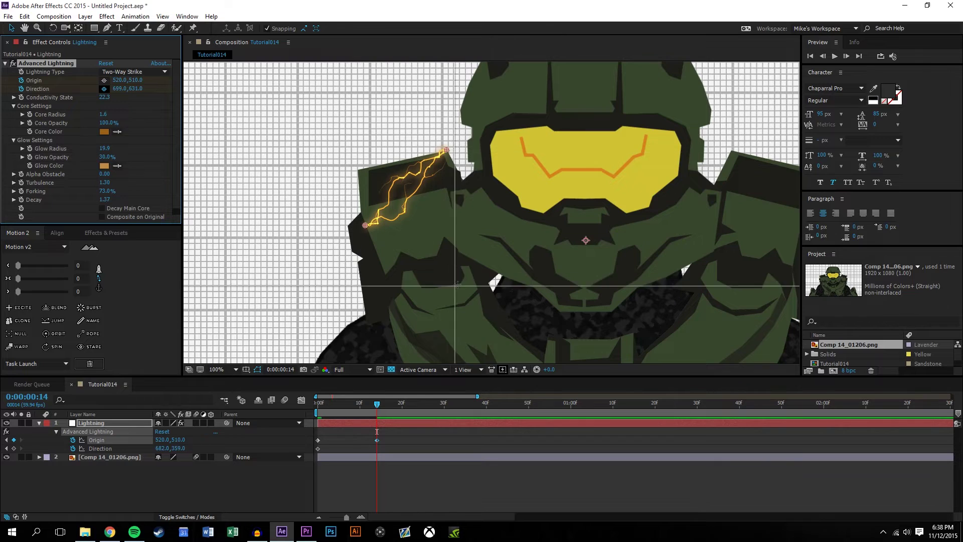
left_click(497, 329)
left_click_drag(533, 306, 496, 241)
key("v")
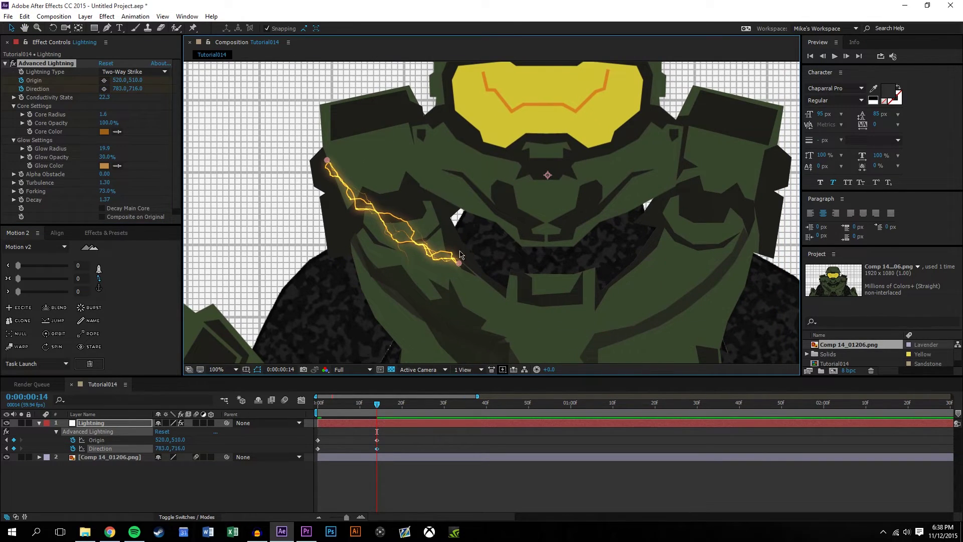
left_click(421, 489)
At frame 30, key the lightning Origin, first placing it at 602,769 on the chest.
left_click_drag(377, 403, 400, 406)
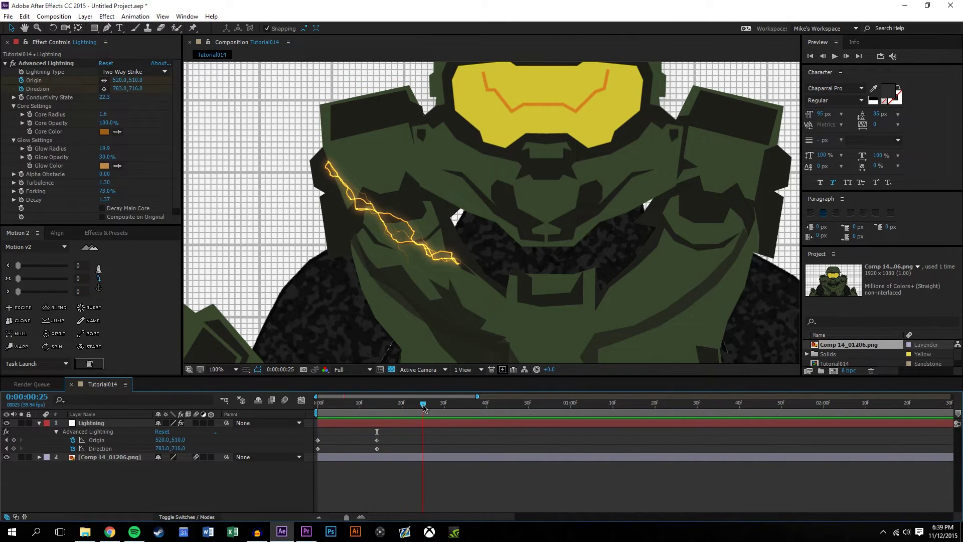
left_click(104, 80)
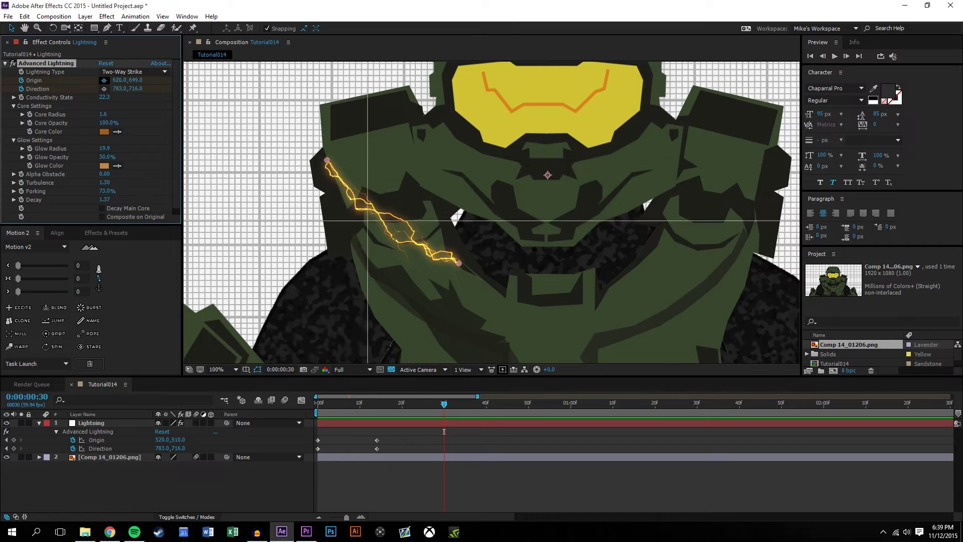
left_click(368, 292)
left_click(104, 82)
Finish the frame-30 keys with Origin at 820,749 and Direction at 614,794.
left_click(406, 178)
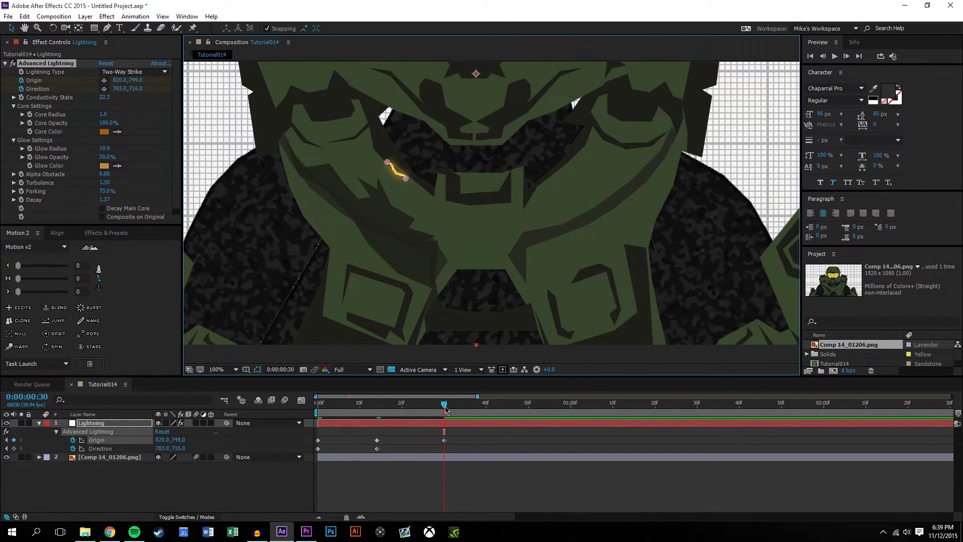
mouse_move(444, 407)
left_mouse_down()
mouse_move(401, 406)
mouse_move(445, 408)
left_mouse_up()
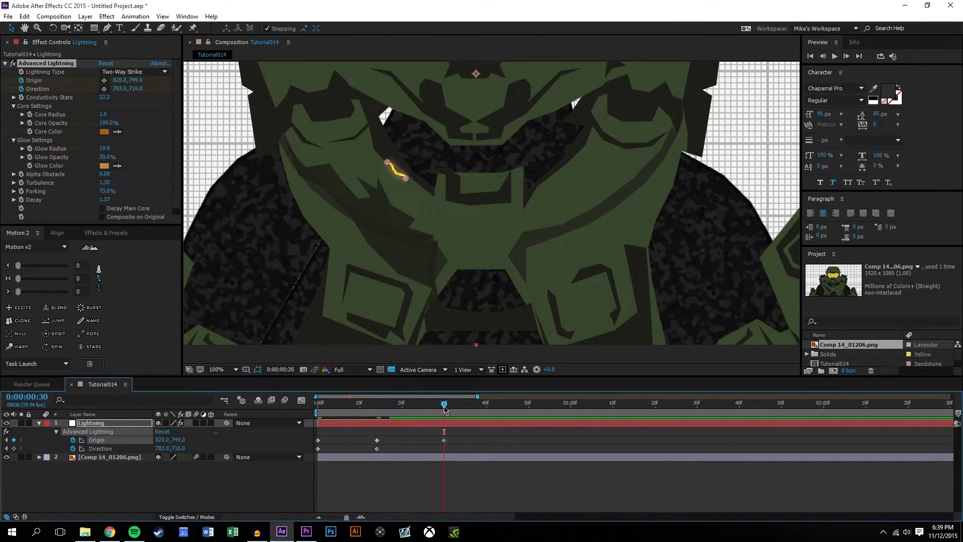
left_click(104, 89)
left_click(302, 201)
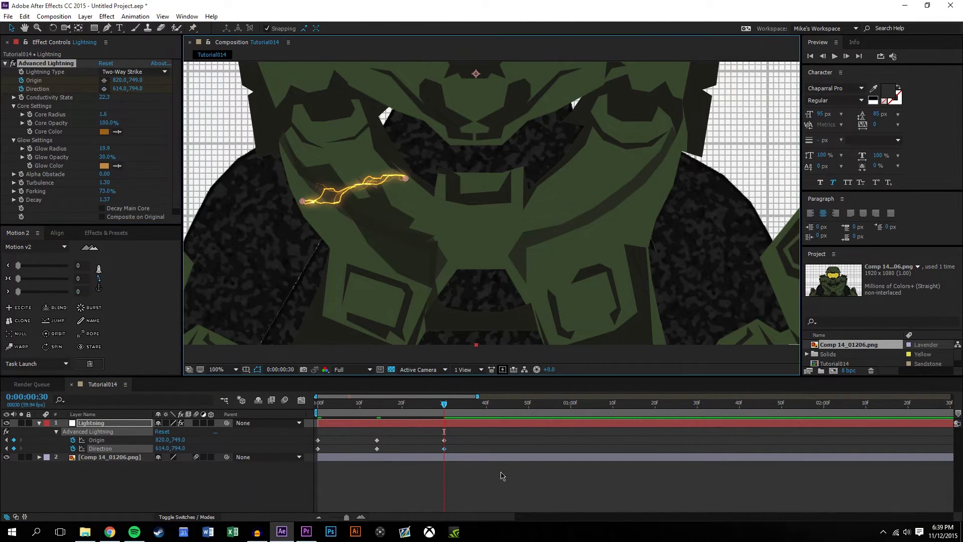
left_click(503, 475)
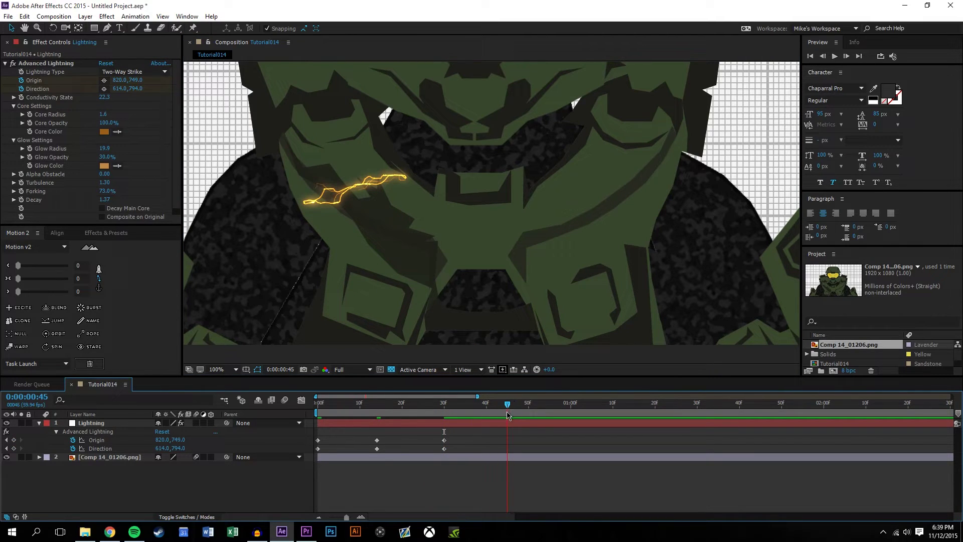
At frame 45, key Origin at 892,781 and Direction at 765,843.
left_click(105, 80)
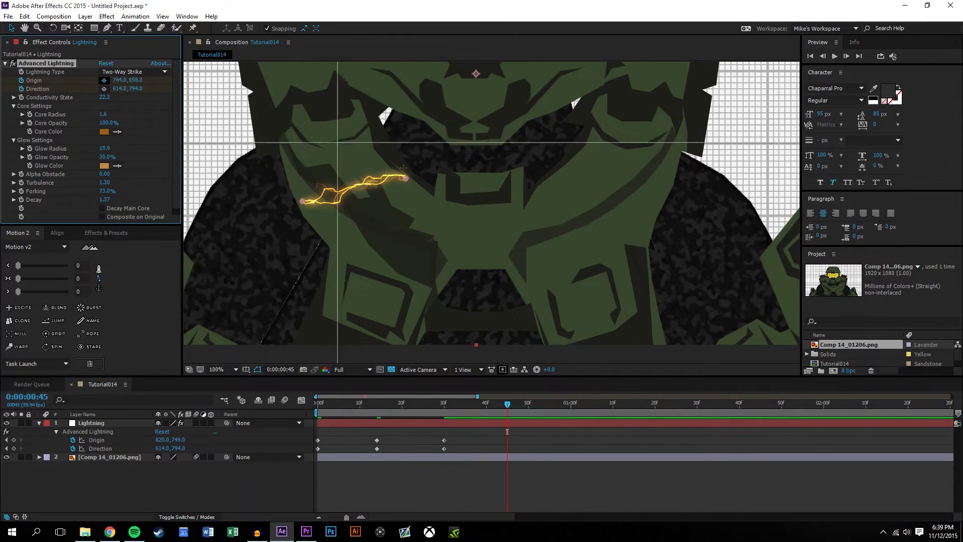
left_click(442, 195)
left_click(104, 89)
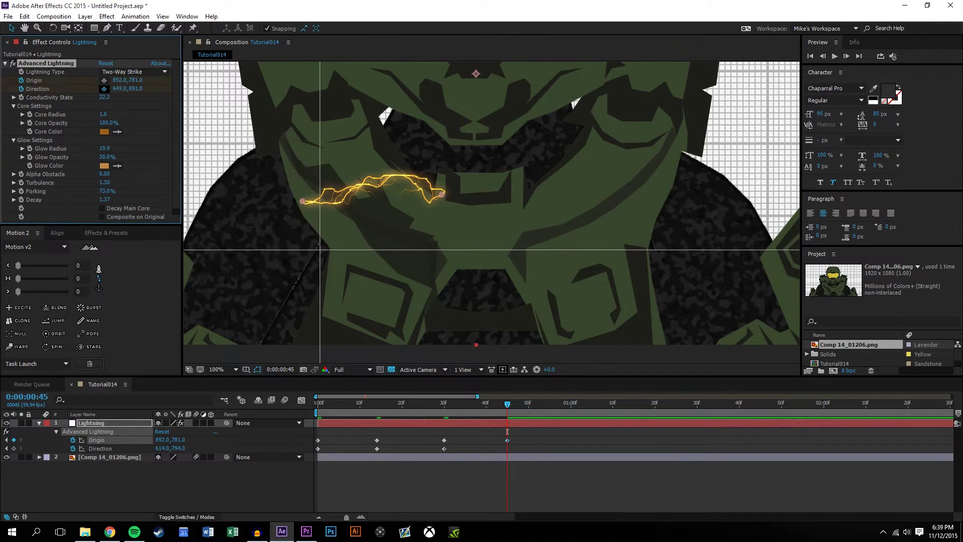
left_click(379, 226)
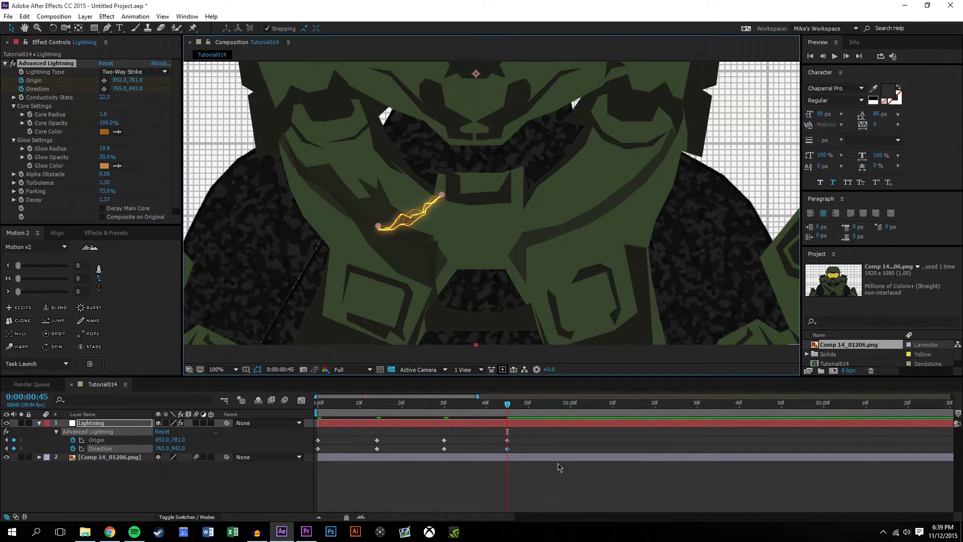
At the next two times, key Origin 1159,683, then Direction 963,929 and Origin 1319,851.
left_click_drag(507, 404, 556, 405)
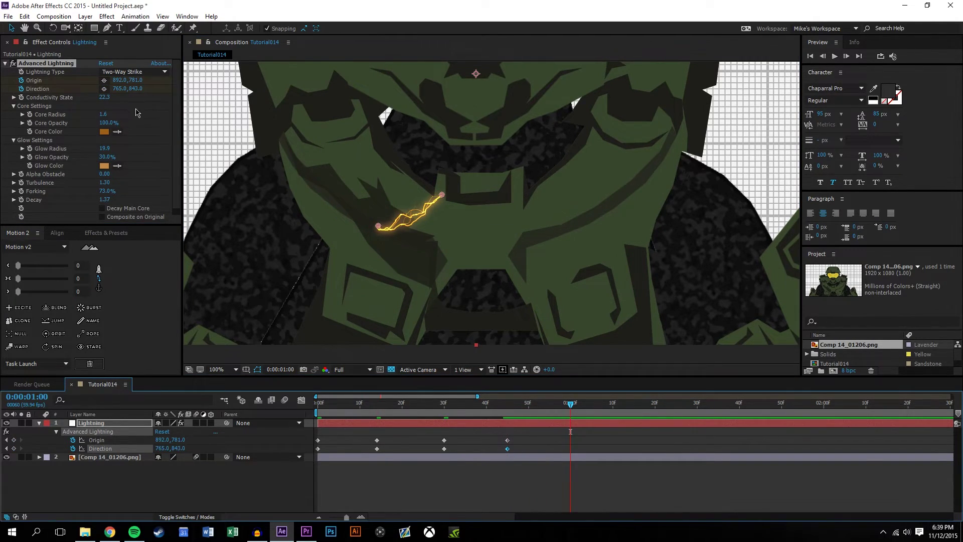
left_click(104, 81)
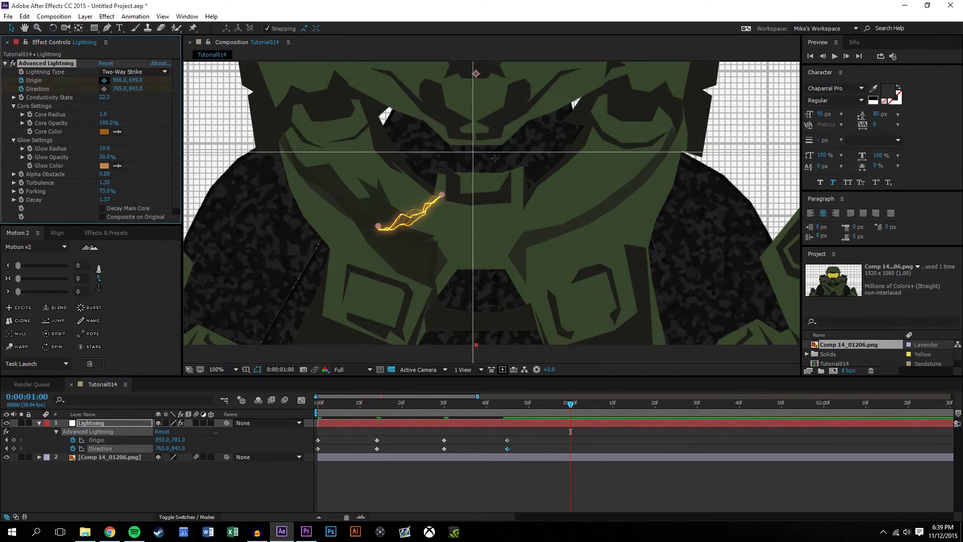
left_click(576, 145)
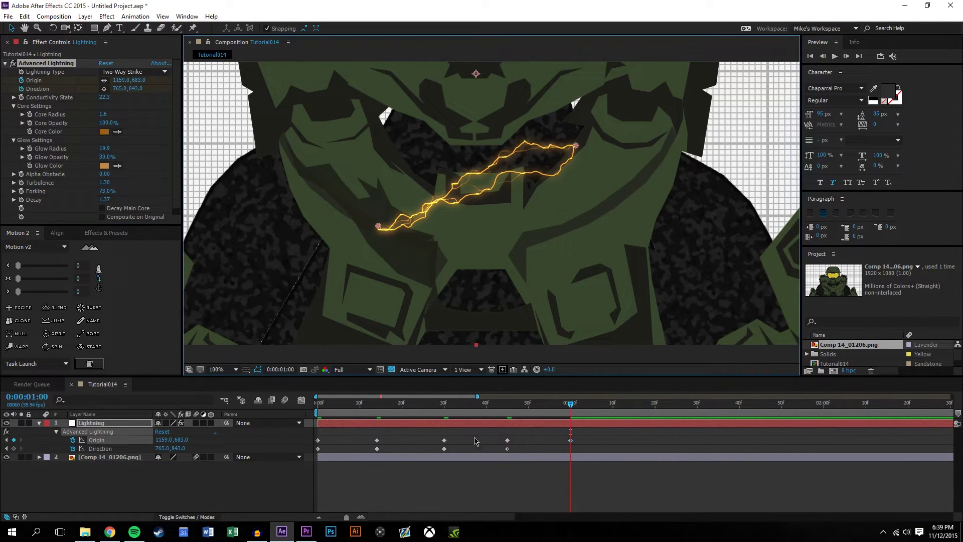
left_click_drag(575, 411, 618, 413)
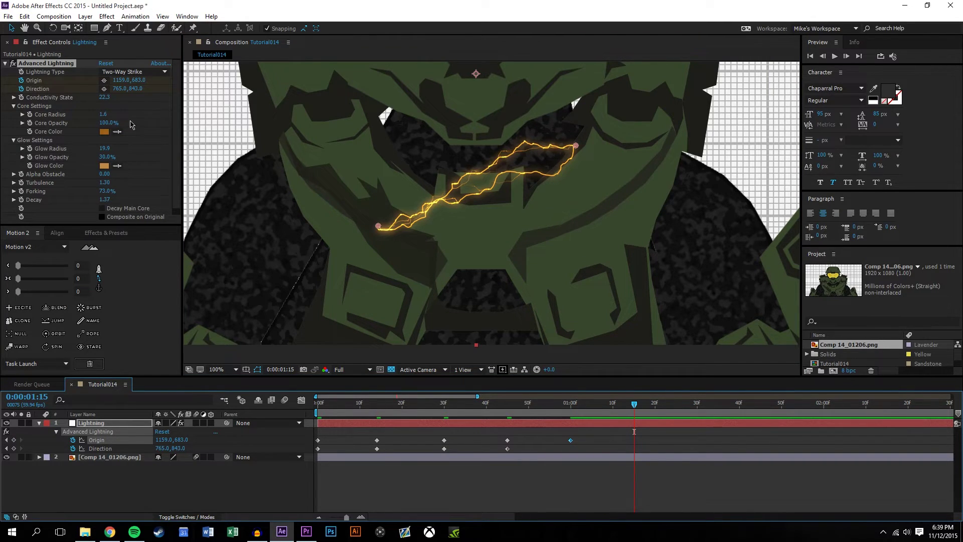
left_click(104, 89)
left_click(478, 269)
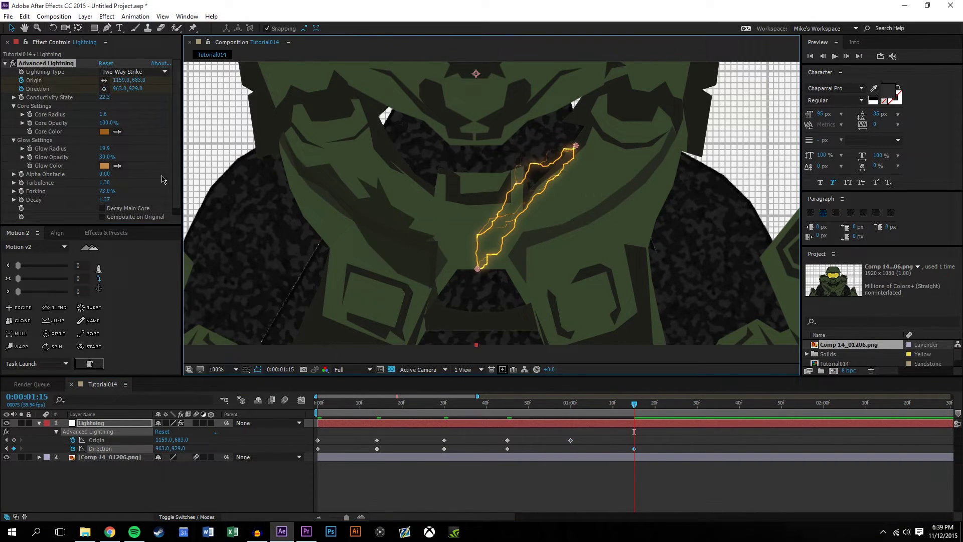
left_click(104, 80)
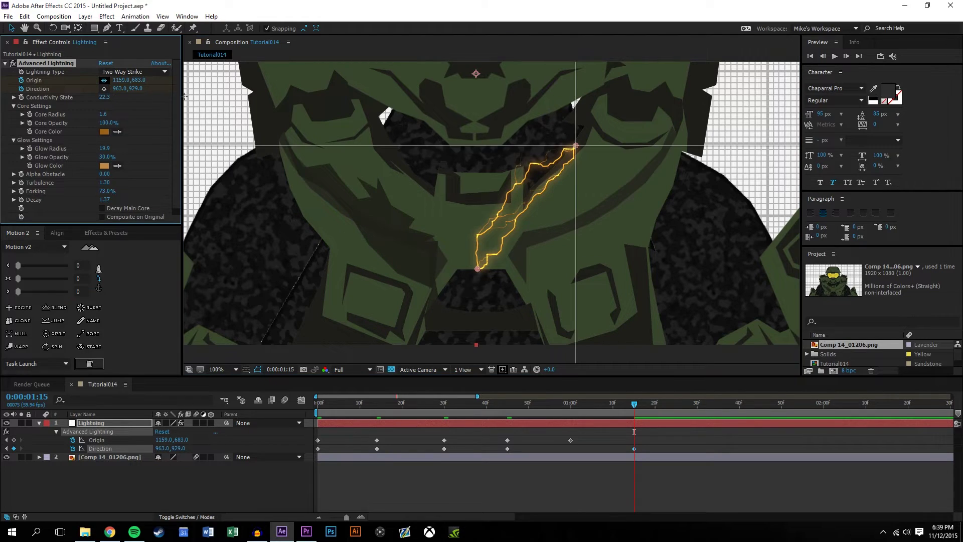
left_click(656, 230)
At 1:30, key Origin at 1344,1111 and Direction at 1096,1059.
left_click_drag(634, 408, 713, 412)
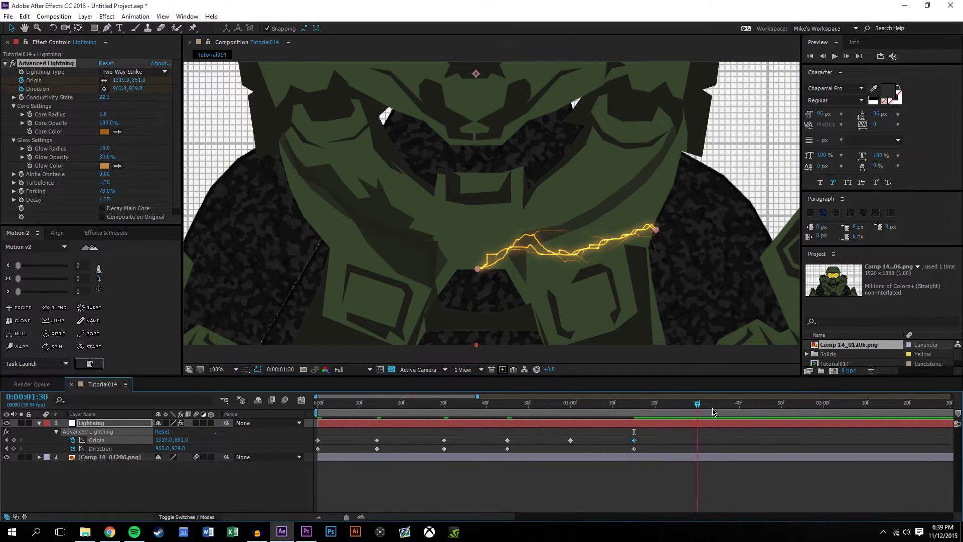
left_click_drag(604, 191, 536, 137)
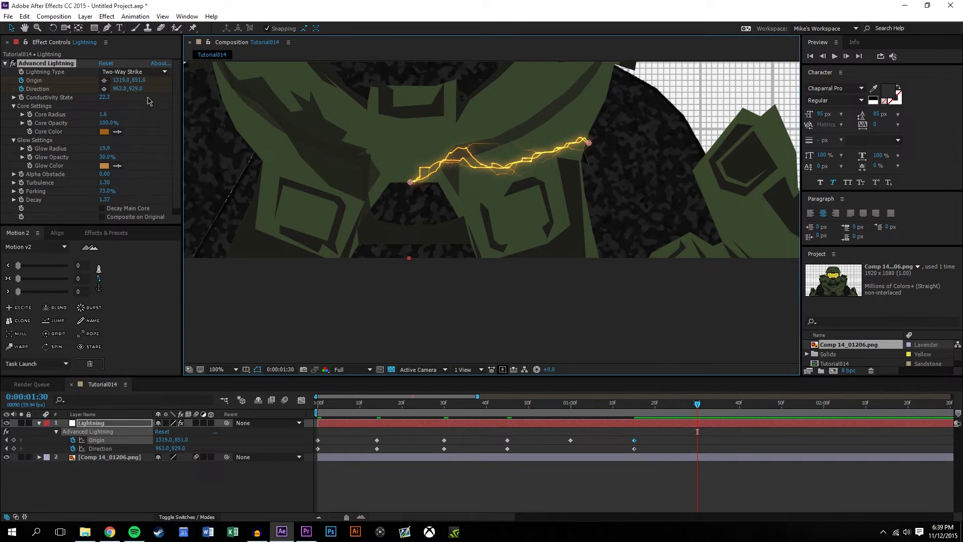
left_click(104, 80)
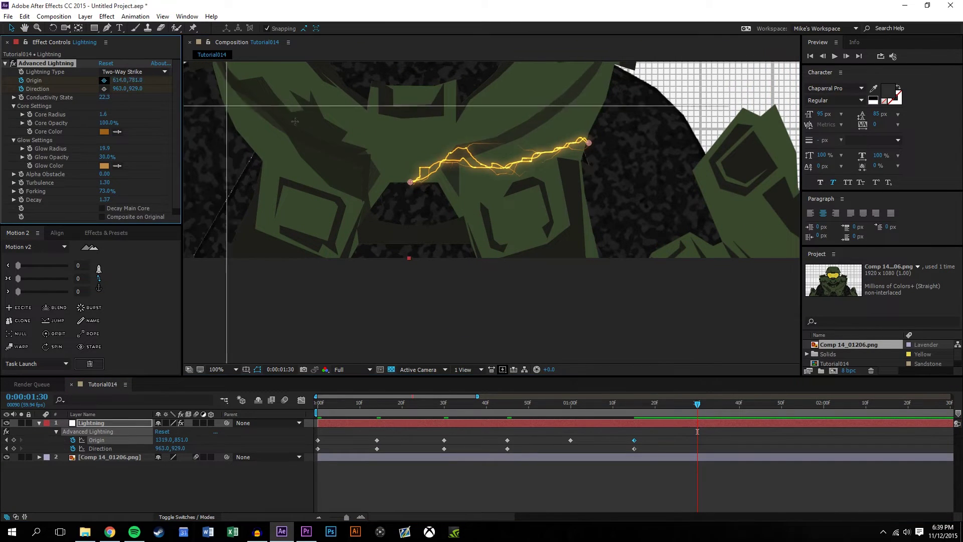
left_click(602, 275)
left_click(104, 88)
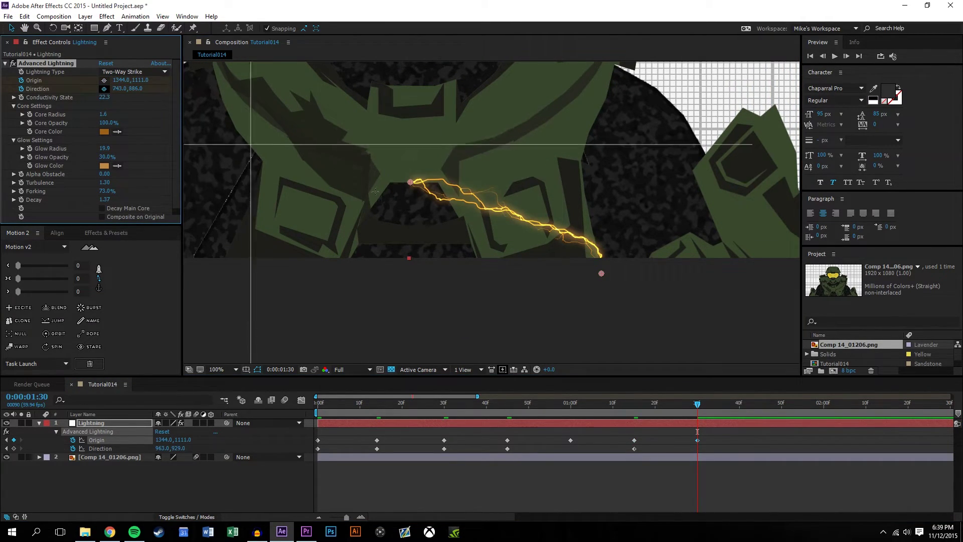
left_click(478, 248)
left_click(750, 506)
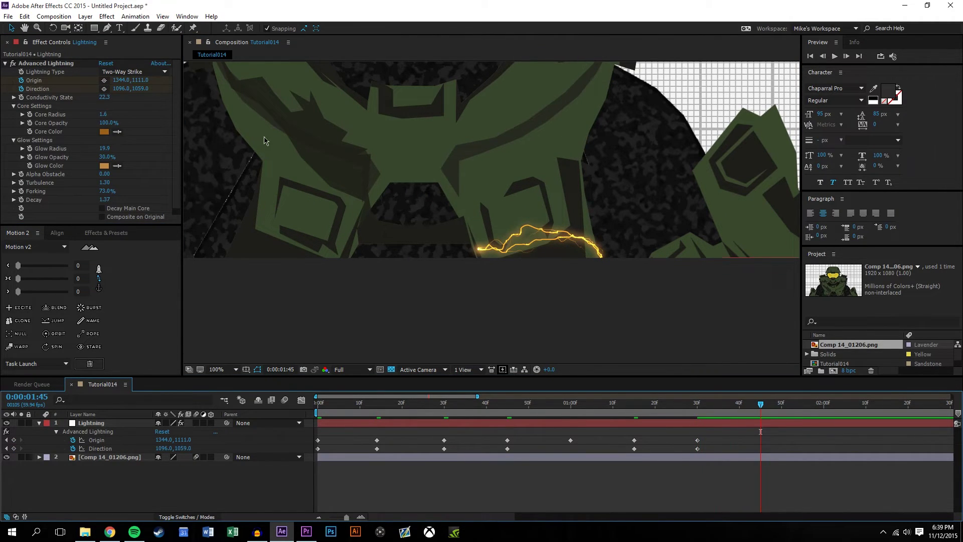
At 1:45, key Origin at 1136,1255, Direction at 1395,1216, then Origin at 1181,1286.
left_click(104, 80)
left_click(497, 346)
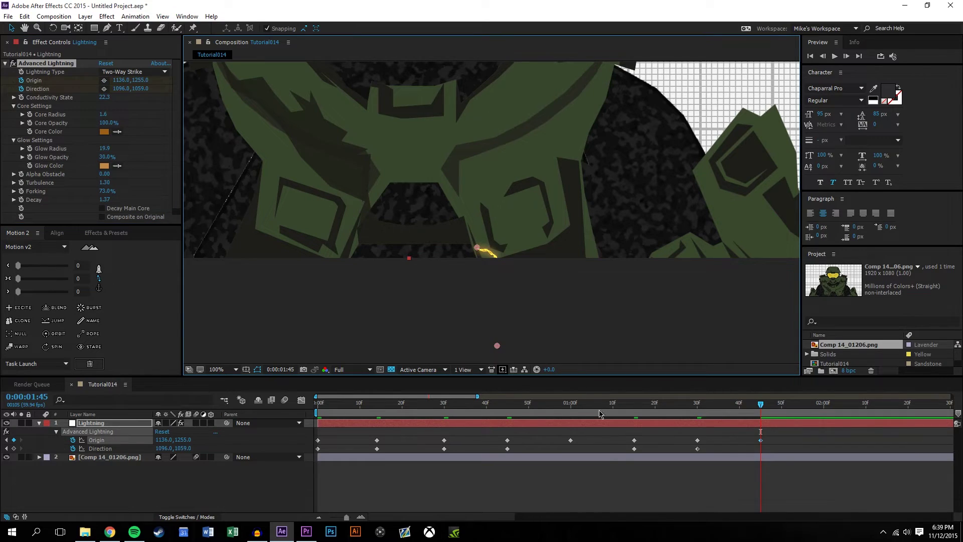
left_click(105, 88)
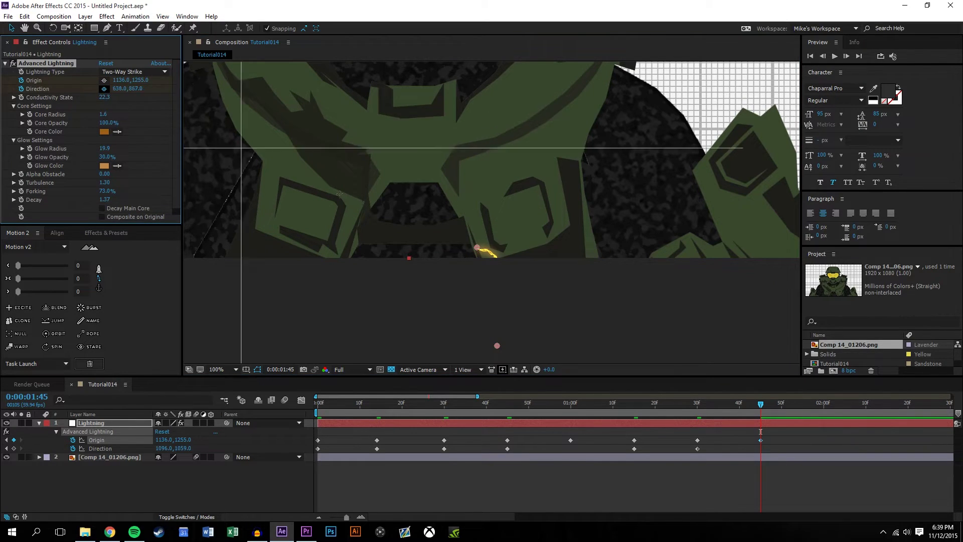
left_click(627, 326)
left_click(104, 80)
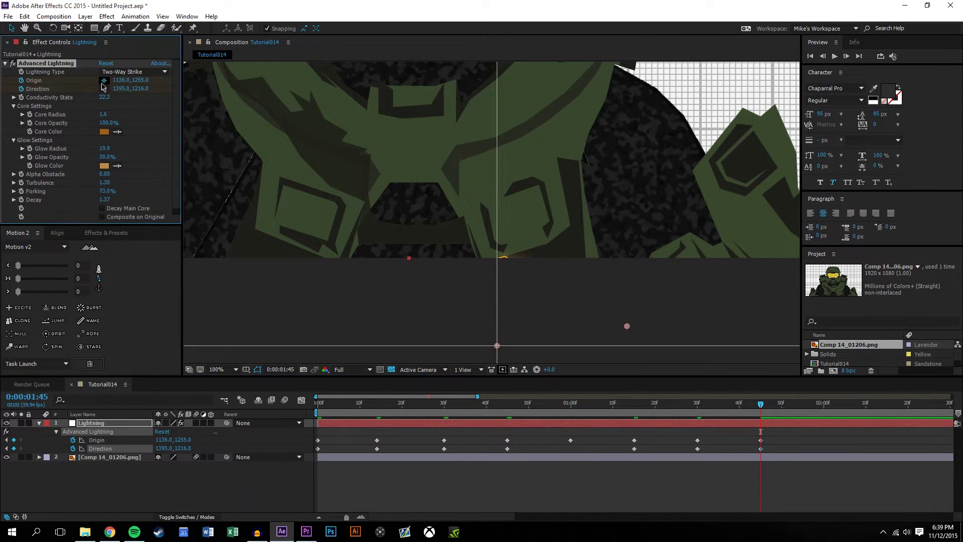
left_click(520, 361)
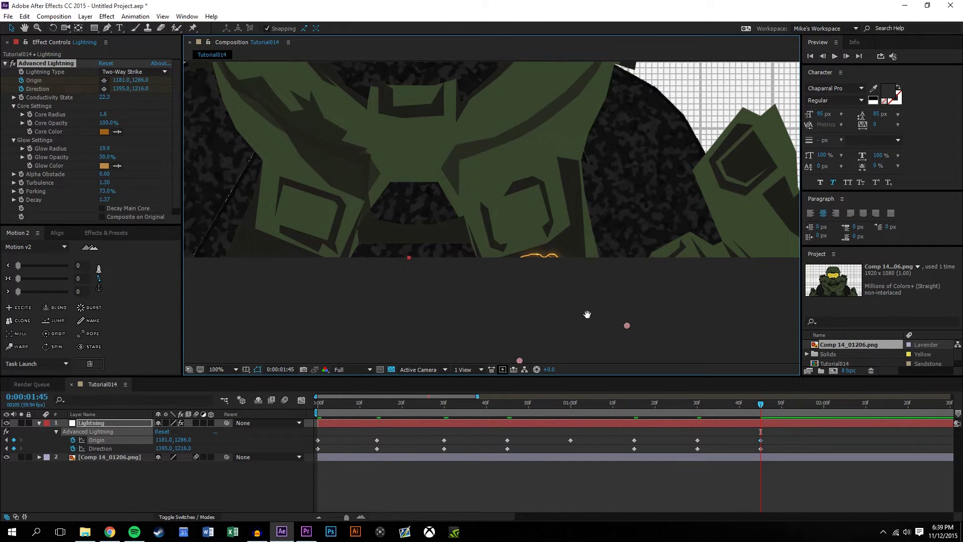
Push the final bolt off-frame with Direction 1473,1365 and Origin 1238,1421.
left_click_drag(362, 194, 321, 115)
left_click(103, 89)
left_click(624, 322)
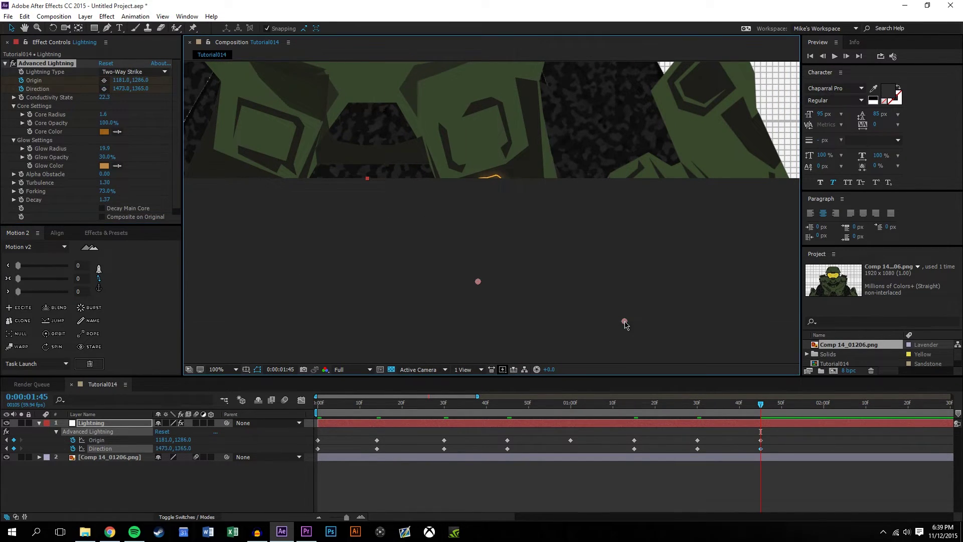
left_click(104, 80)
left_click(507, 350)
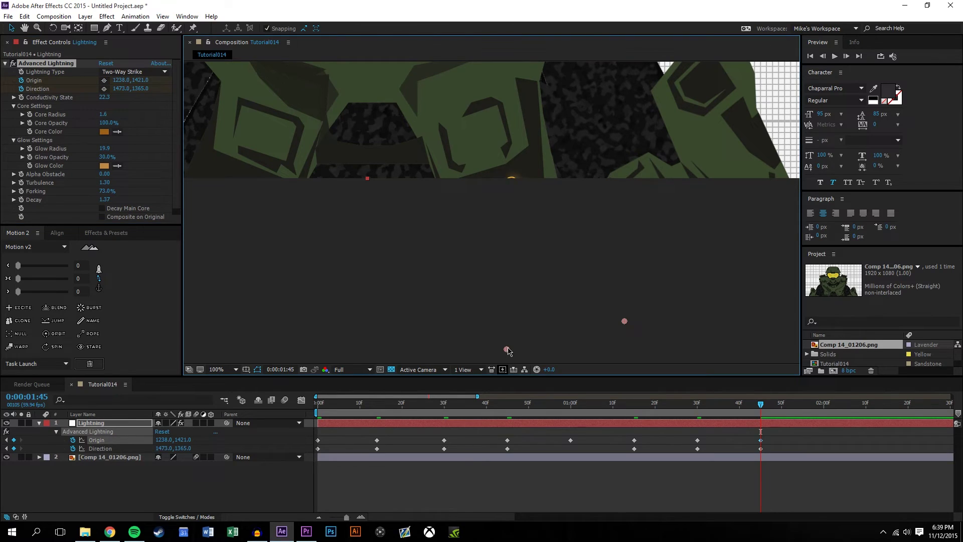
left_click(679, 485)
left_click_drag(748, 405, 621, 404)
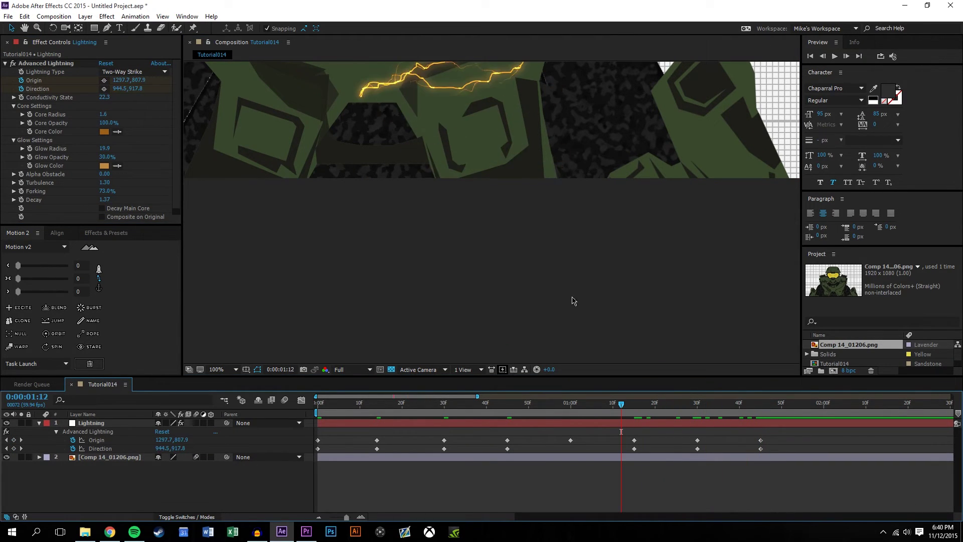
scroll(469, 230, "down", 4)
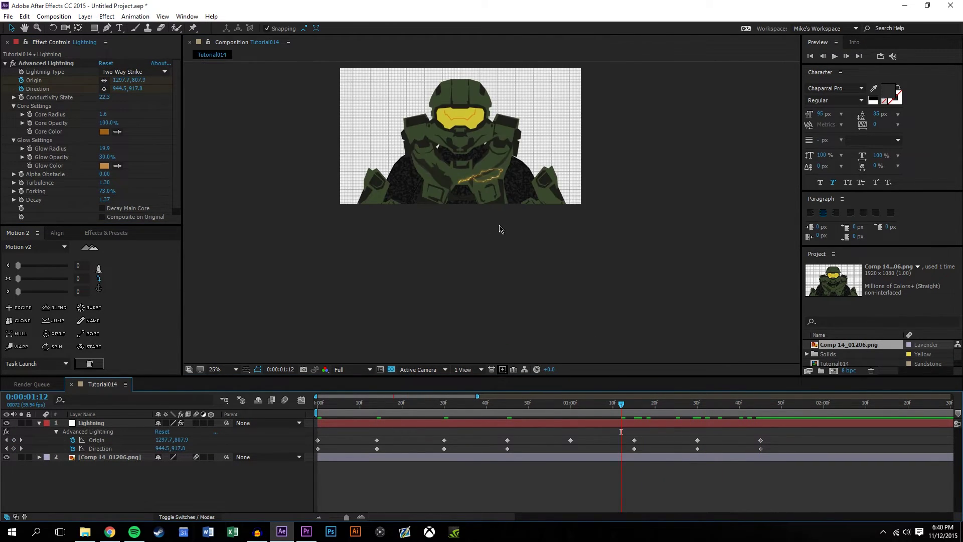
Scrub and play back the lightning animation from the start to review it.
scroll(500, 229, "up", 2)
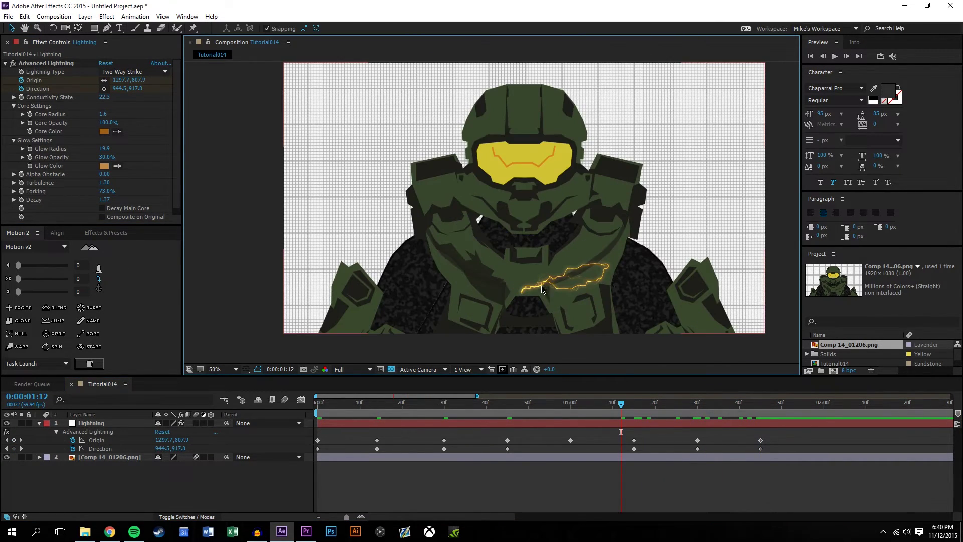
left_click(377, 403)
left_click_drag(355, 399, 443, 405)
key("space")
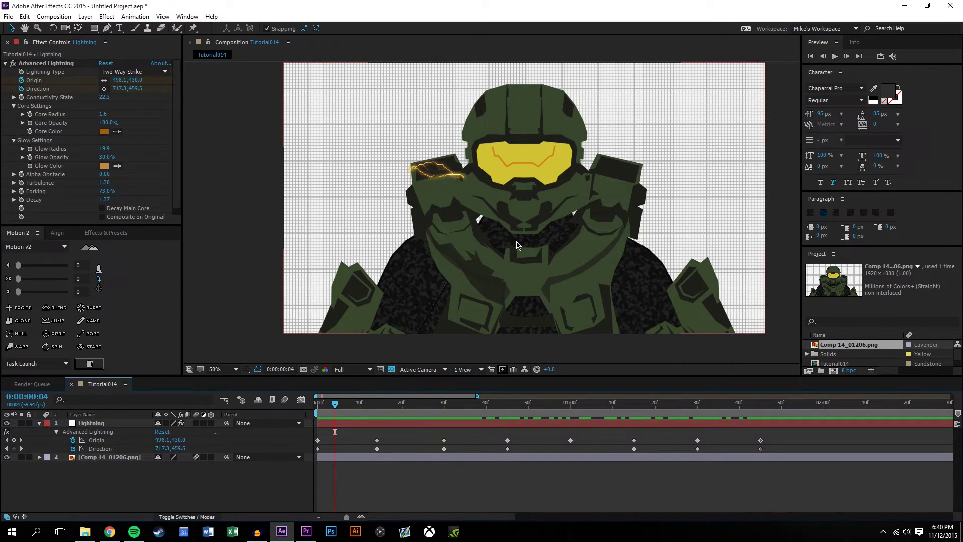
left_click_drag(341, 404, 301, 405)
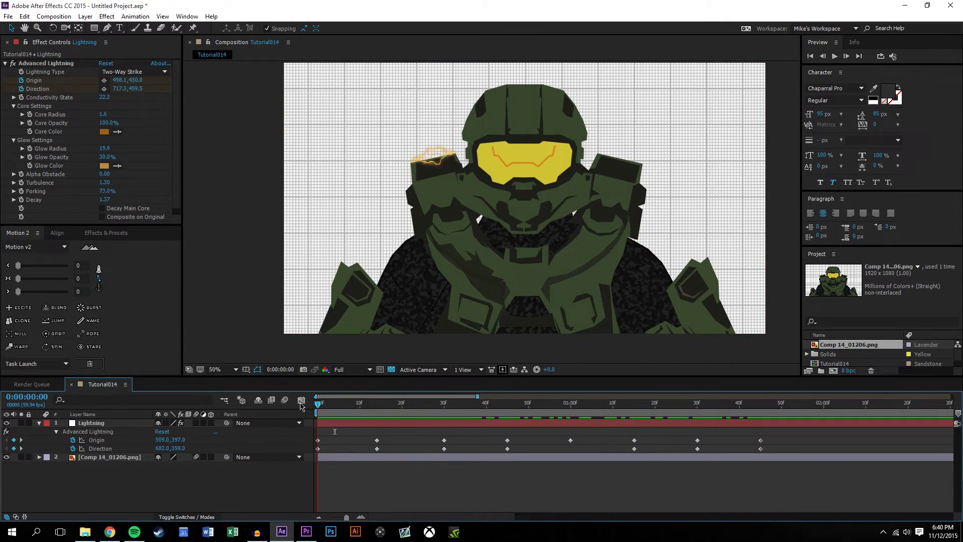
left_click(834, 56)
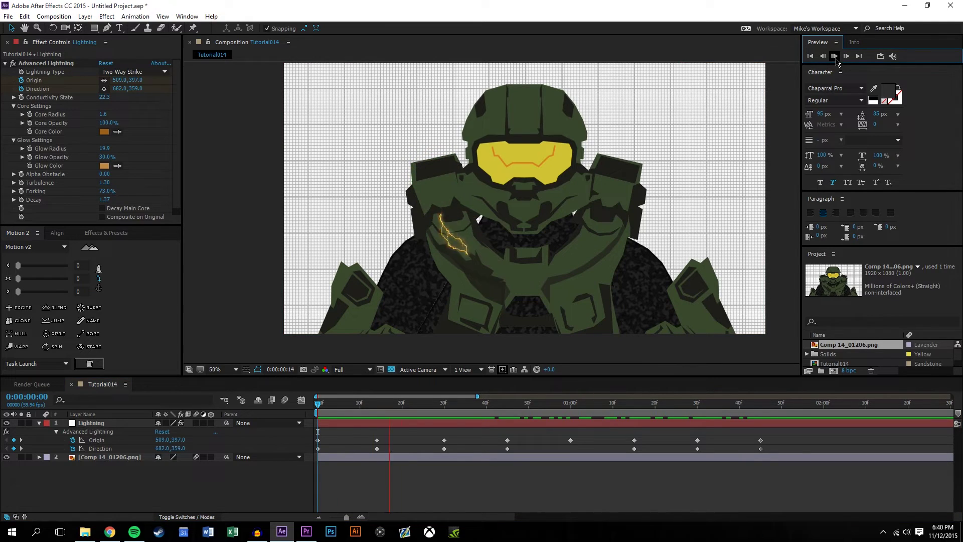
left_click_drag(485, 414, 445, 405)
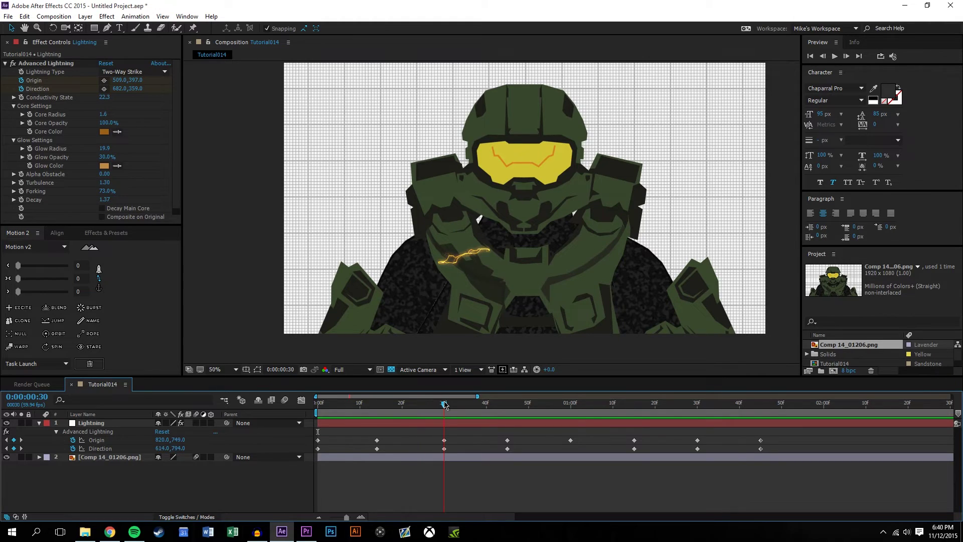
Move the bolt's Origin at the frame-30 keyframe to 778,676 near the neck.
left_click(105, 81)
left_click(441, 269)
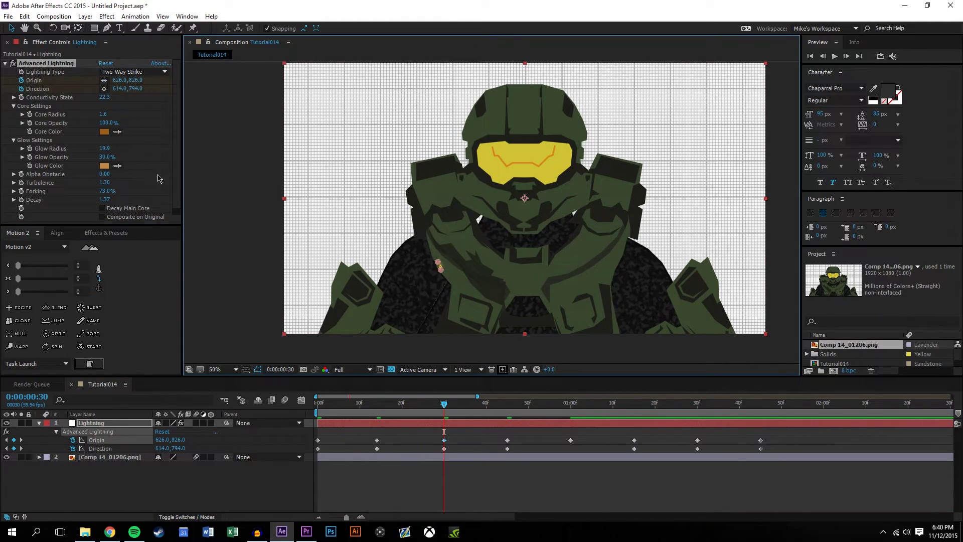
left_click(104, 81)
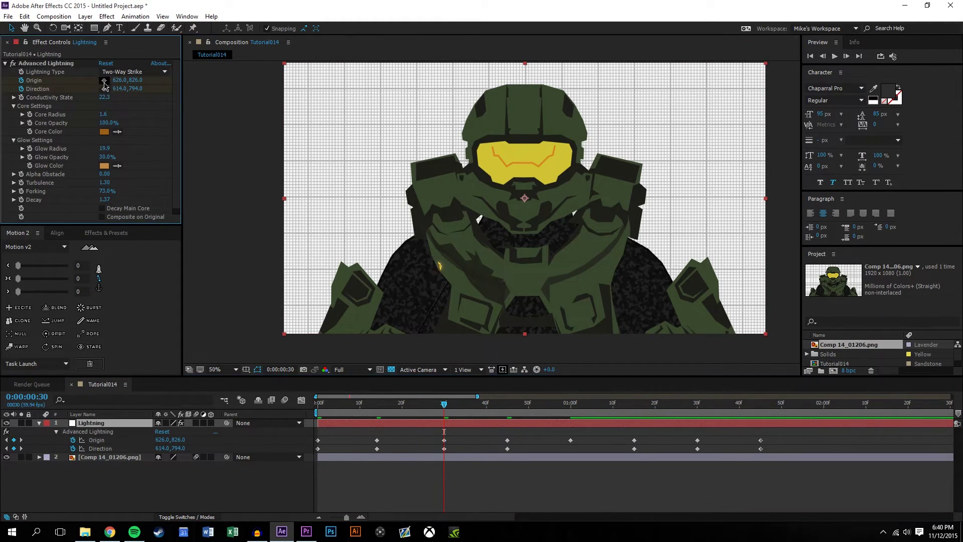
left_click(479, 231)
left_click(515, 488)
left_click_drag(444, 405, 354, 394)
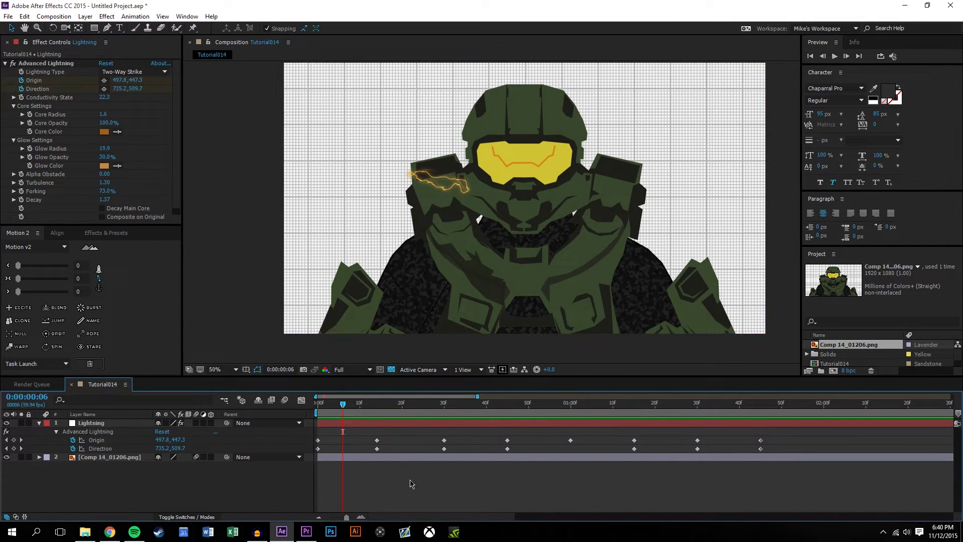
Keyframe the Lightning layer's Opacity at 0% at frame 0, 35% at frame 14 and 100% at frame 30.
left_click(106, 425)
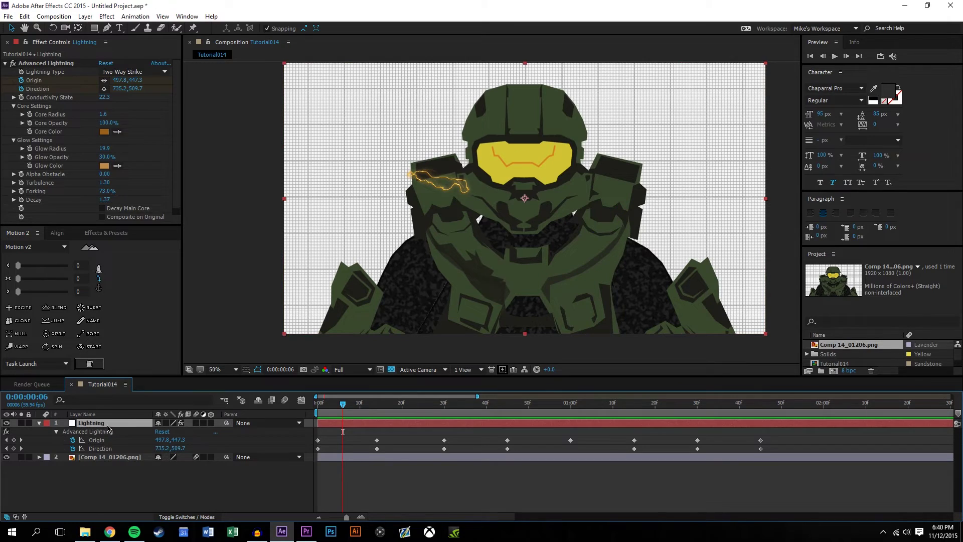
key("t")
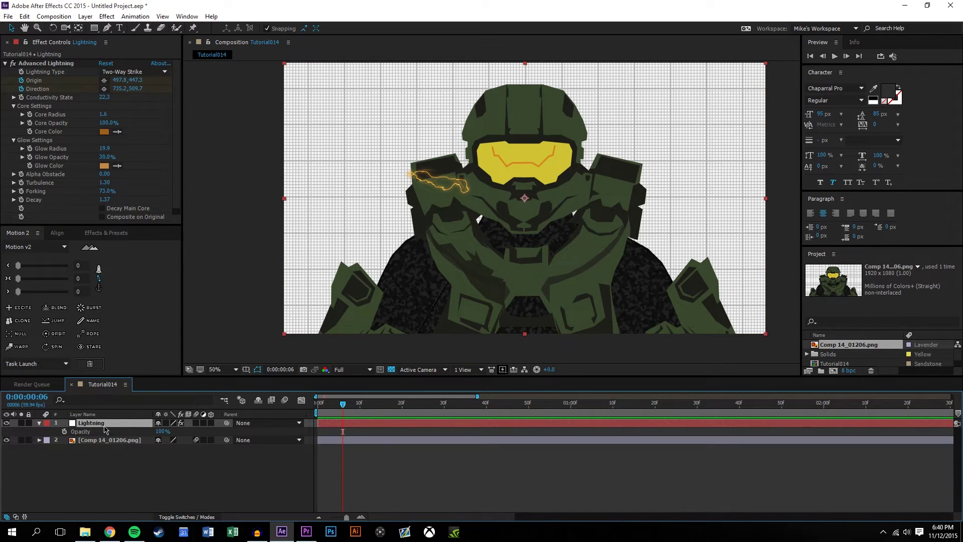
left_click_drag(339, 403, 318, 403)
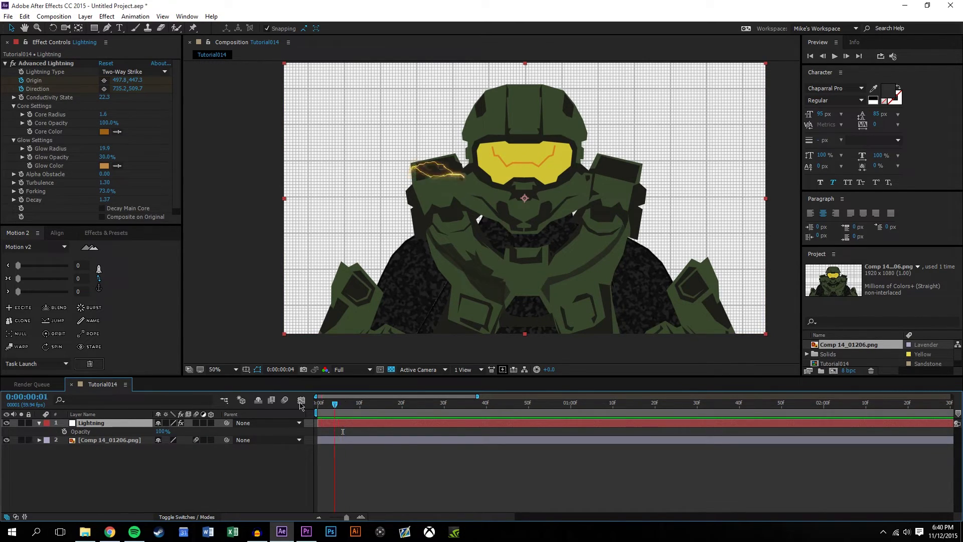
left_click(65, 431)
key("u")
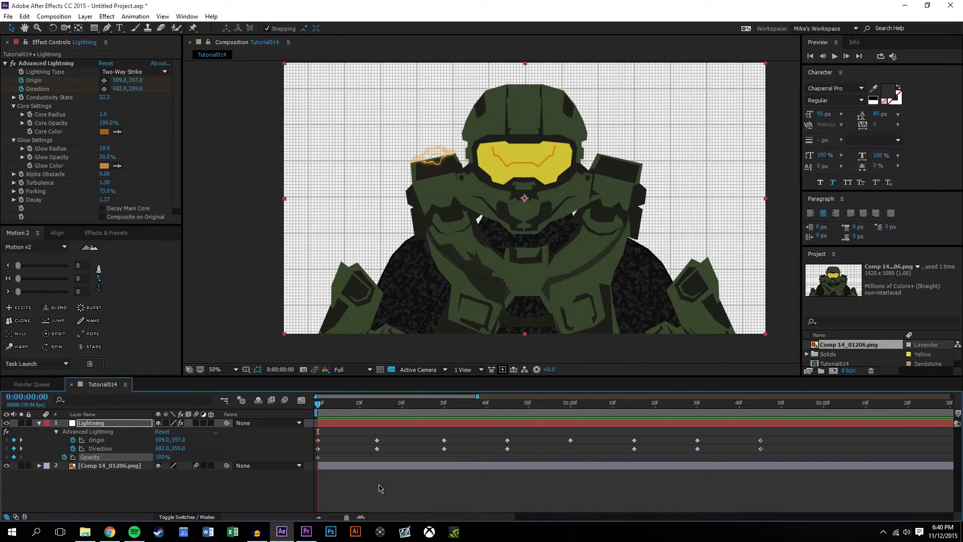
left_click_drag(160, 457, 110, 481)
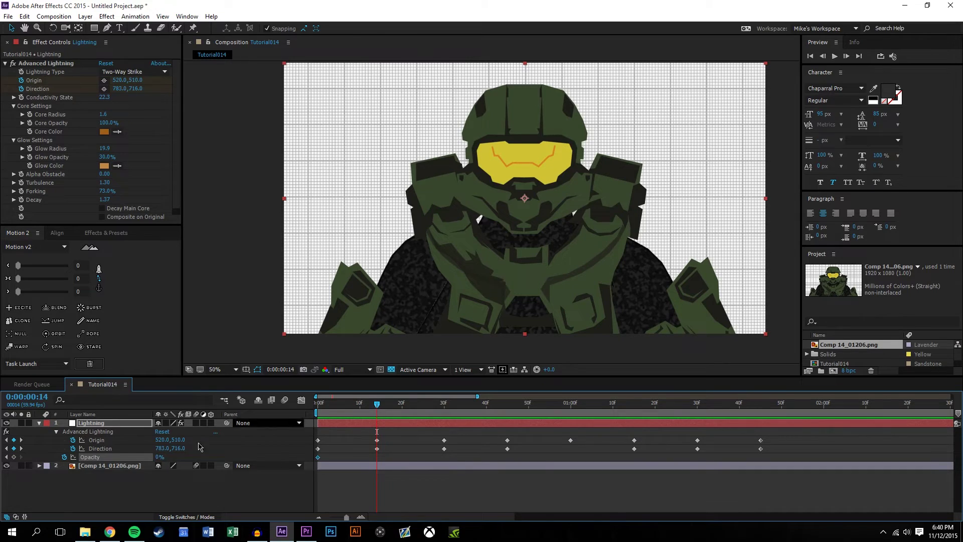
left_click_drag(159, 457, 175, 457)
left_click_drag(380, 396, 444, 397)
left_click_drag(156, 457, 196, 454)
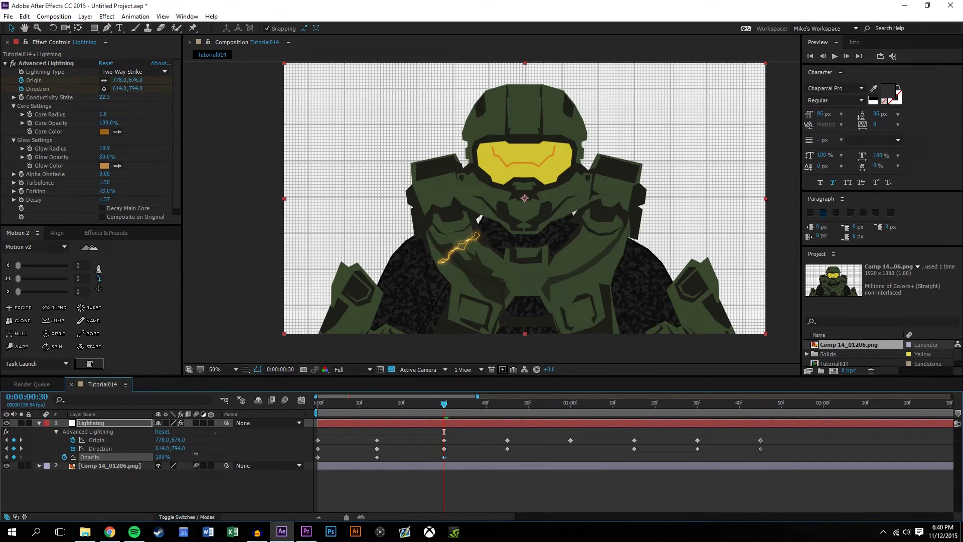
Add Opacity keys of 34% at 46, 100% at 1:00, 22% at 1:15, 100% at 1:29, then 0% at the end.
left_click_drag(453, 409, 507, 419)
left_click_drag(166, 458, 140, 457)
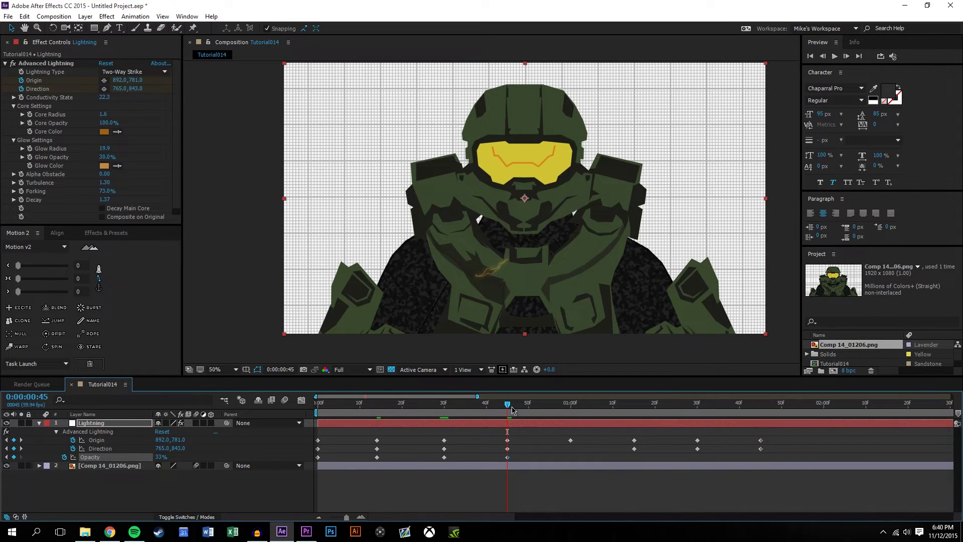
left_click_drag(512, 410, 571, 416)
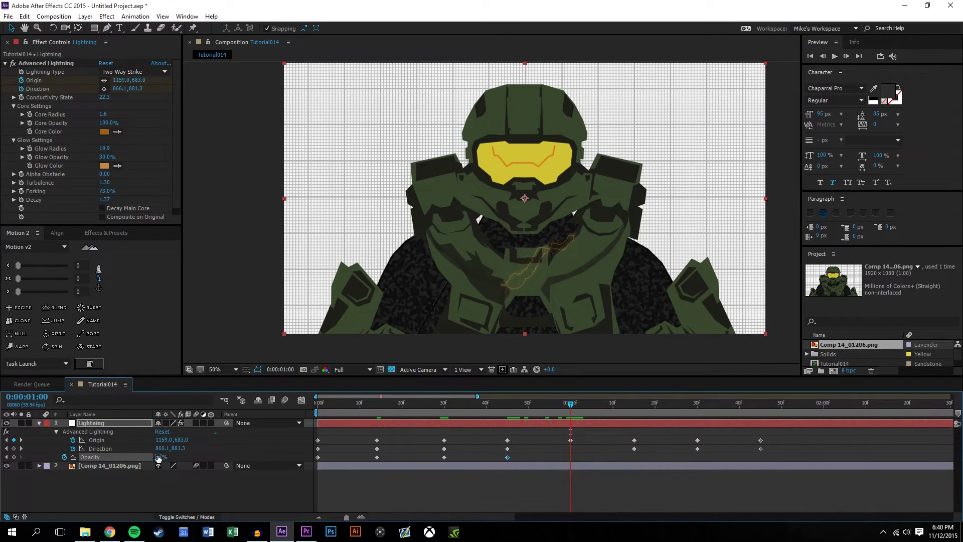
left_click_drag(158, 458, 191, 457)
left_click_drag(571, 408, 634, 407)
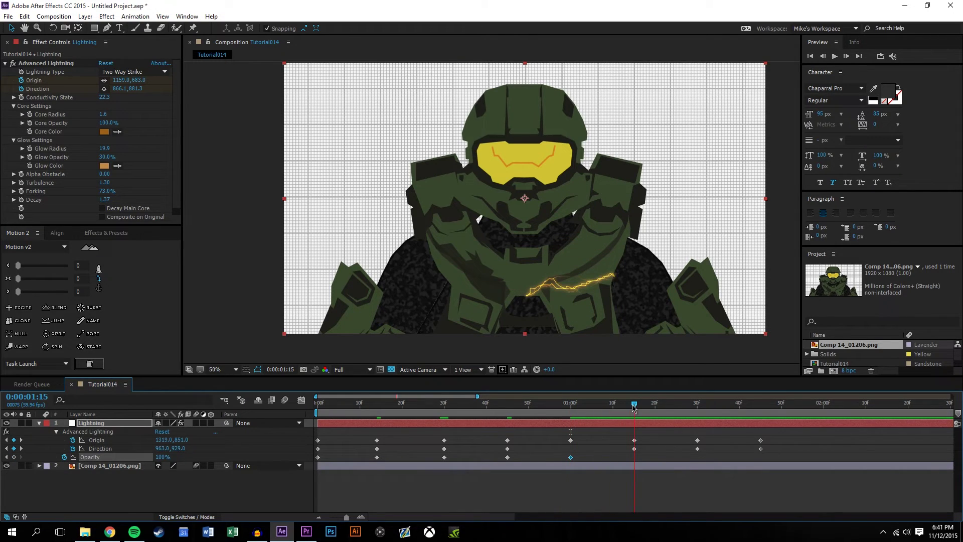
left_click_drag(149, 459, 115, 459)
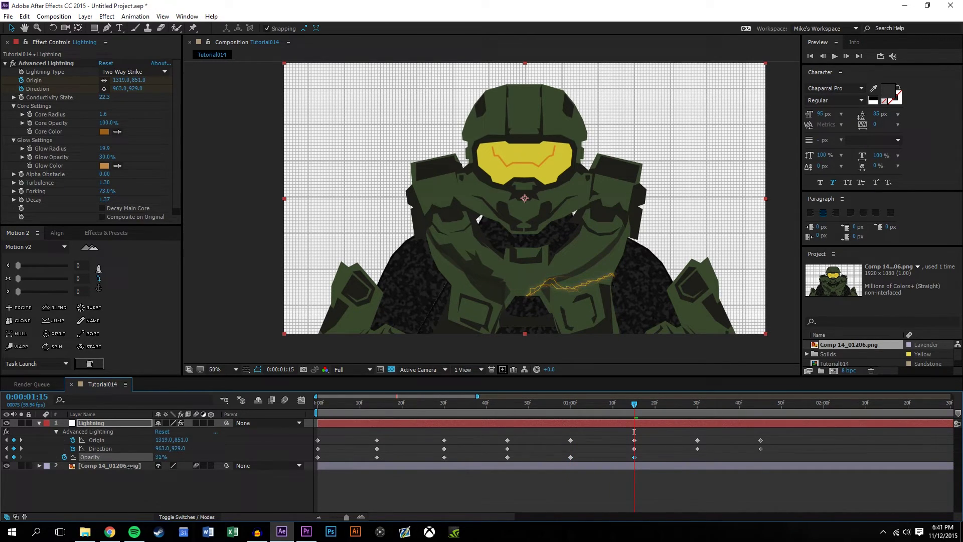
left_click_drag(637, 412, 699, 427)
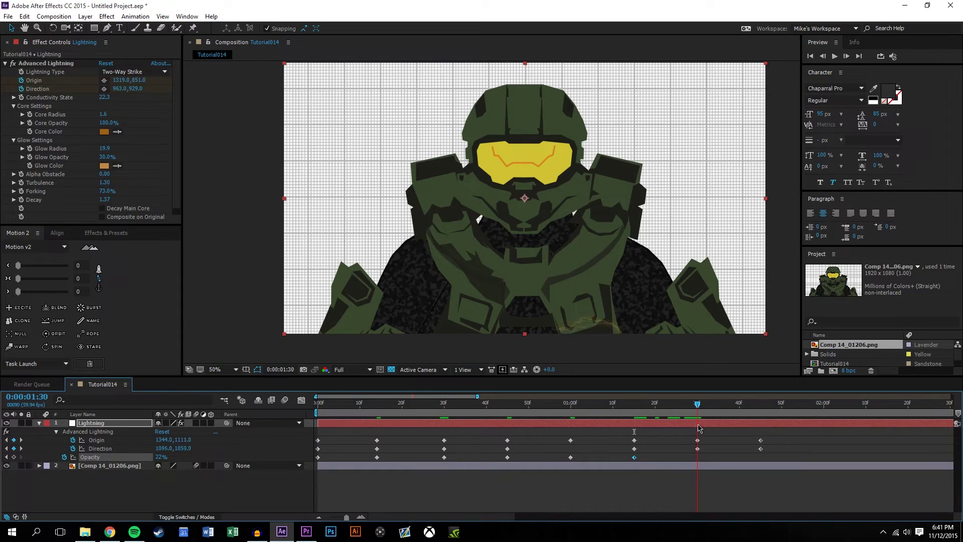
left_click_drag(160, 457, 261, 456)
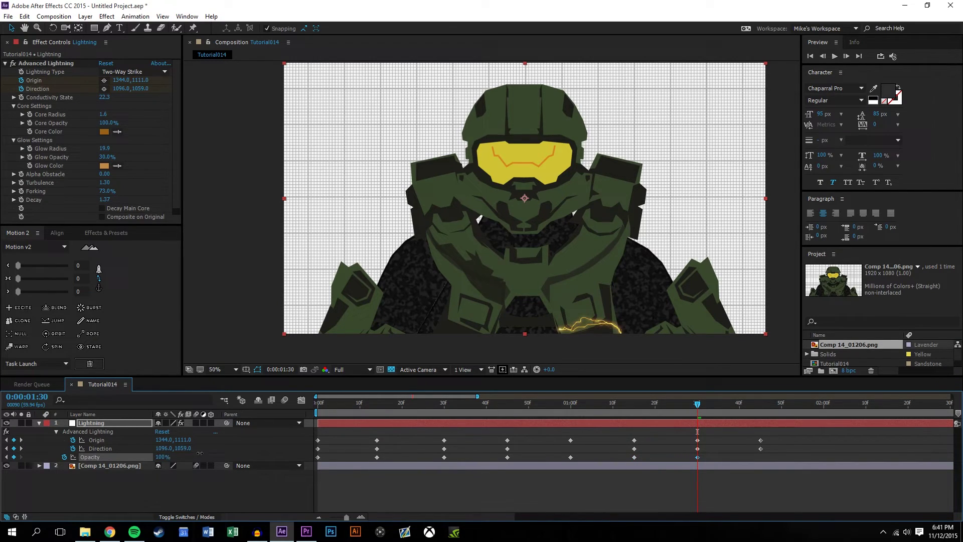
left_click_drag(697, 405, 773, 419)
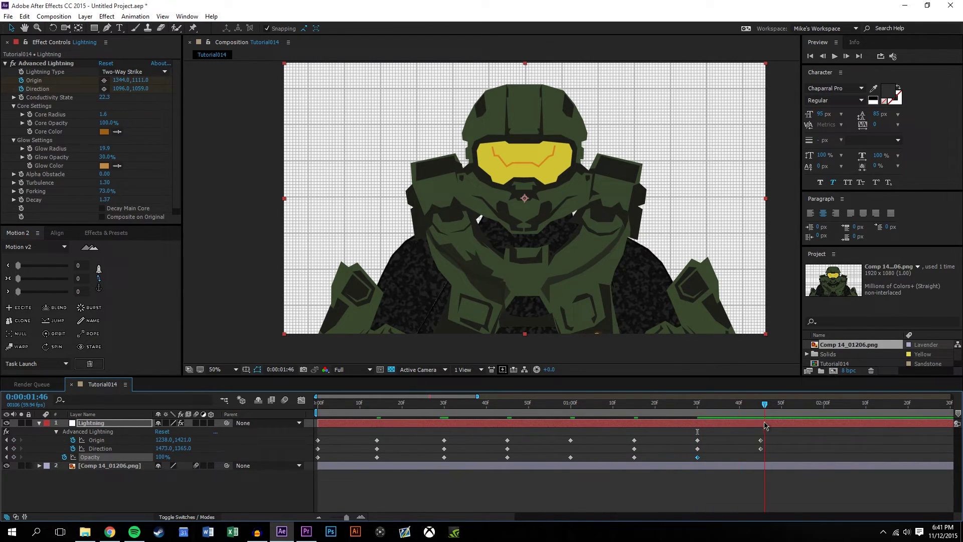
left_click_drag(162, 457, 140, 466)
Offset the Origin, Direction and Opacity keyframes near 14, 30, 46 frames, 1:00 and 1:15.
left_click(634, 492)
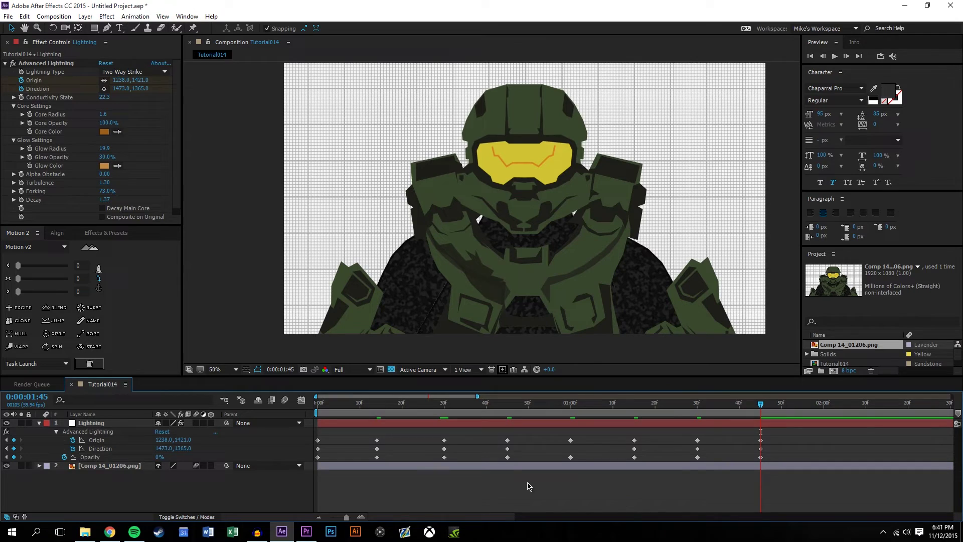
mouse_move(377, 448)
left_mouse_down()
mouse_move(348, 449)
mouse_move(390, 440)
left_mouse_up()
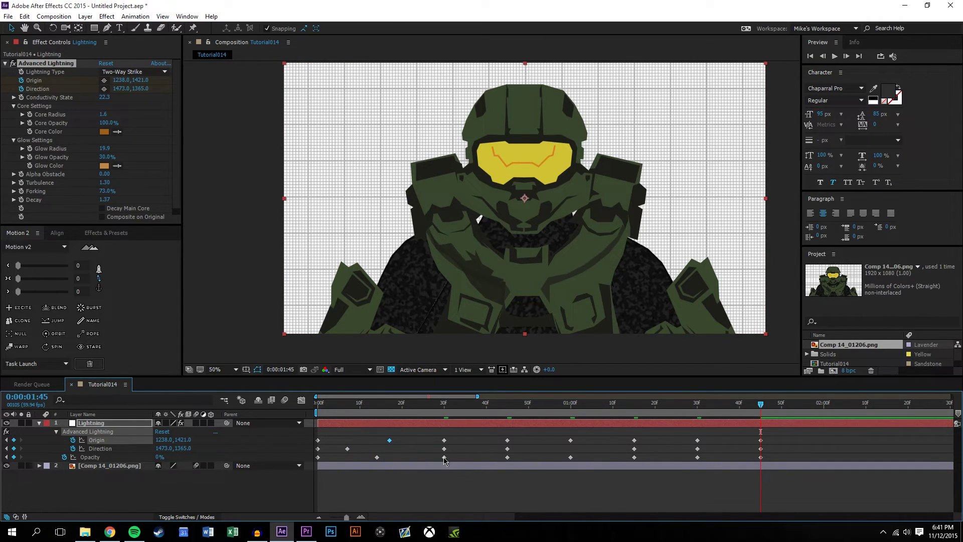
mouse_move(444, 457)
left_mouse_down()
mouse_move(427, 457)
mouse_move(453, 449)
mouse_move(440, 440)
left_mouse_up()
mouse_move(507, 449)
left_mouse_down()
mouse_move(499, 448)
mouse_move(524, 440)
mouse_move(516, 457)
left_mouse_up()
mouse_move(570, 440)
left_mouse_down()
mouse_move(541, 440)
mouse_move(588, 457)
mouse_move(555, 441)
left_mouse_up()
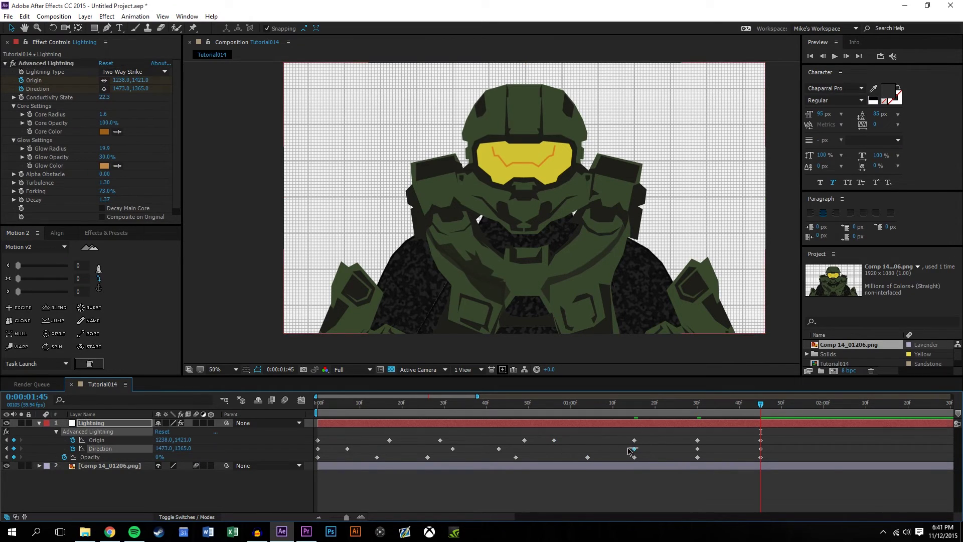
mouse_move(634, 449)
left_mouse_down()
mouse_move(612, 448)
mouse_move(646, 441)
left_mouse_up()
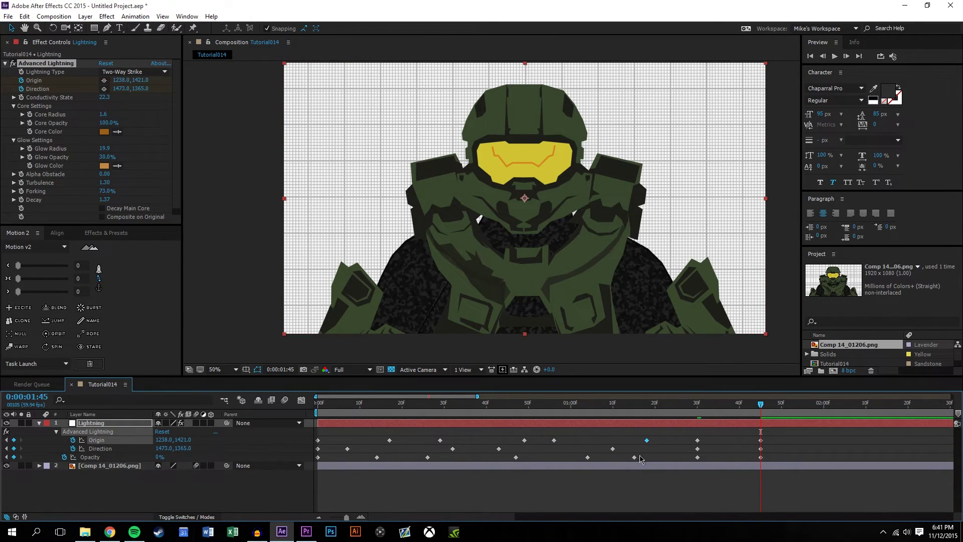
Stagger the final keyframes near the end, preview, and select all lightning keyframes.
left_click(697, 448)
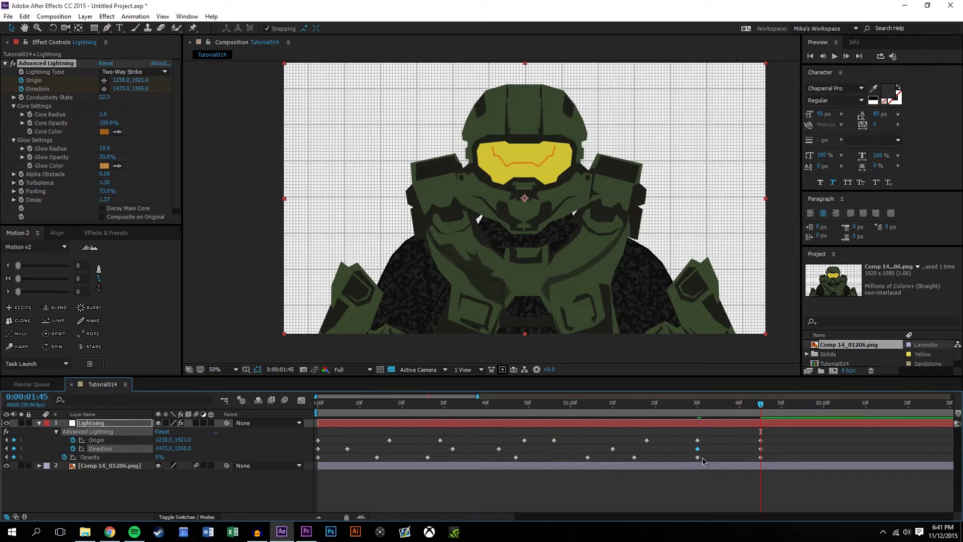
left_click_drag(698, 449, 765, 441)
left_click(761, 457)
left_click(799, 498)
key("space")
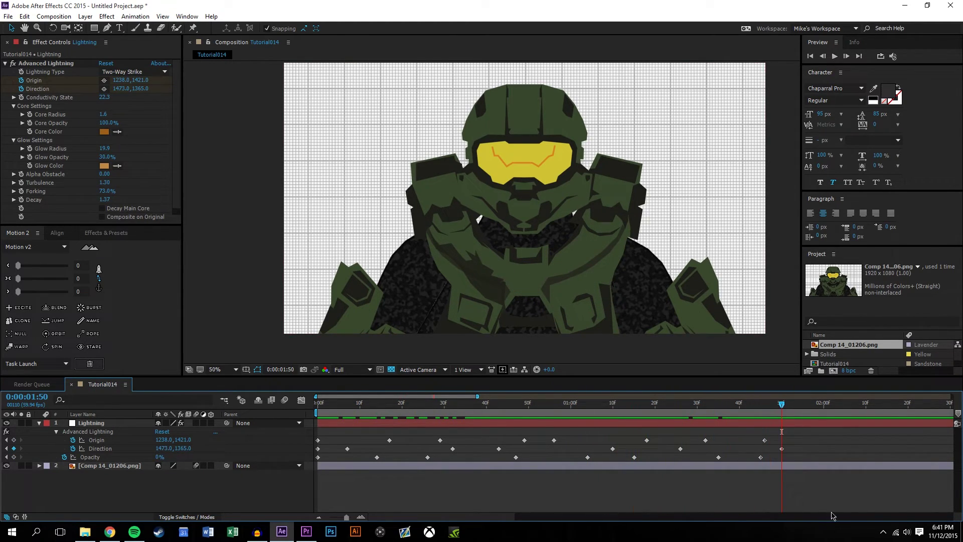
left_click_drag(801, 457, 304, 411)
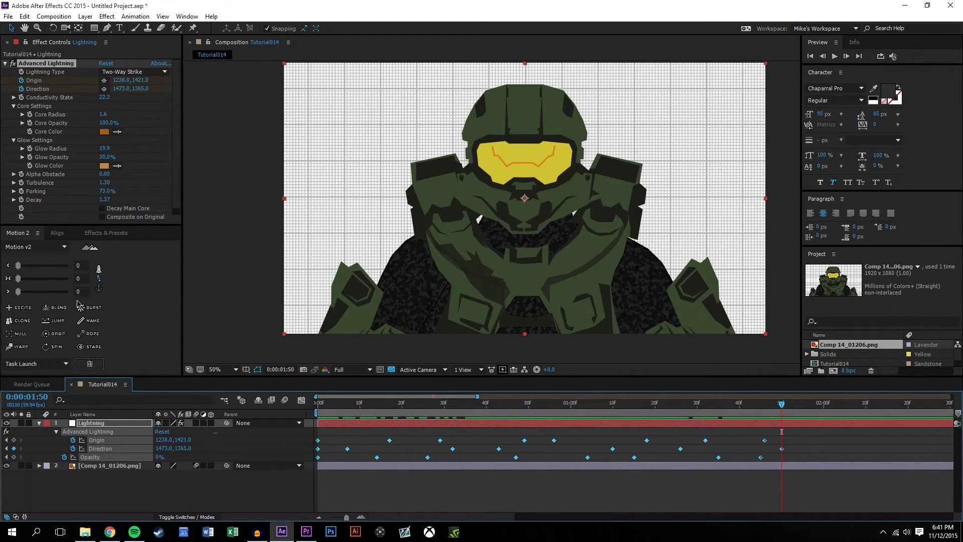
Apply Motion 2 easing of 57 to the selected keyframes, inspecting the curves in the Graph Editor during a preview.
left_click(47, 279)
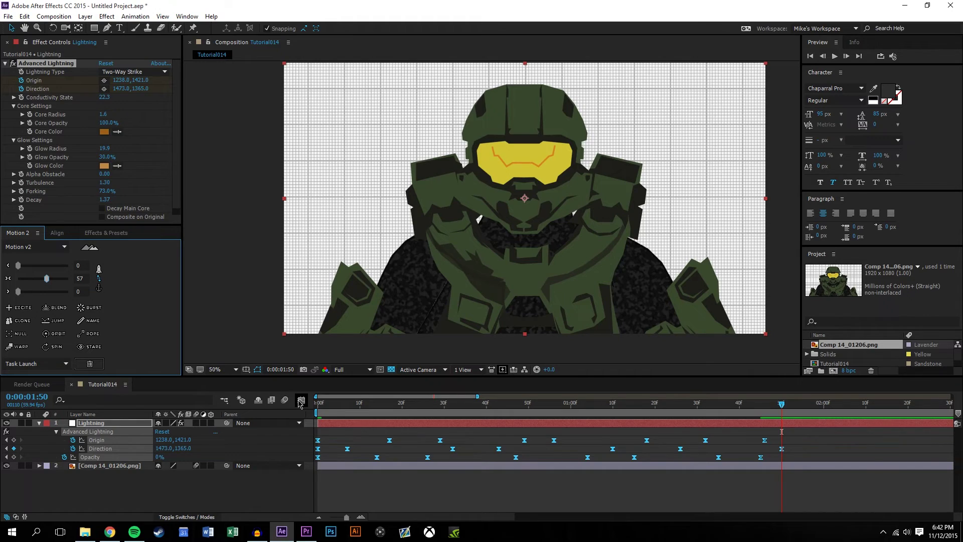
left_click(301, 401)
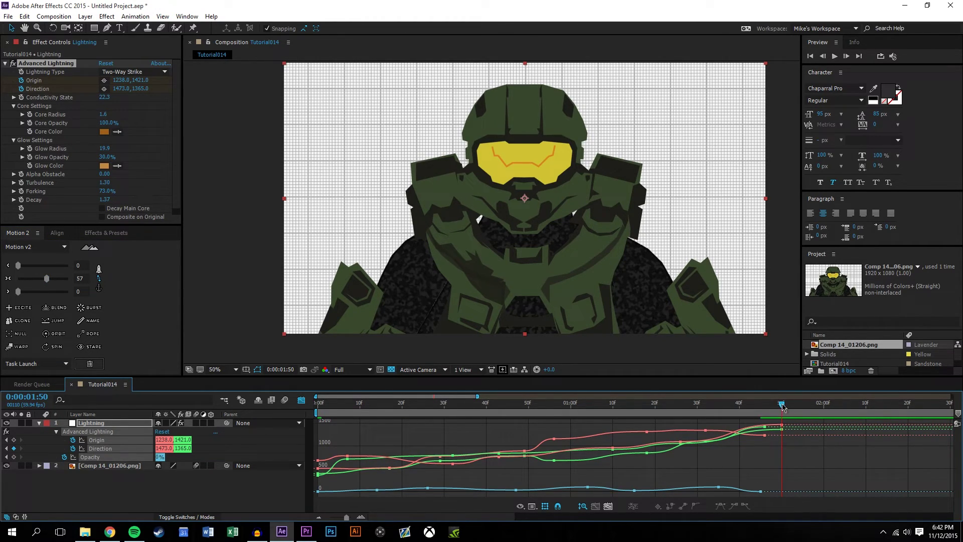
left_click_drag(783, 407, 492, 429)
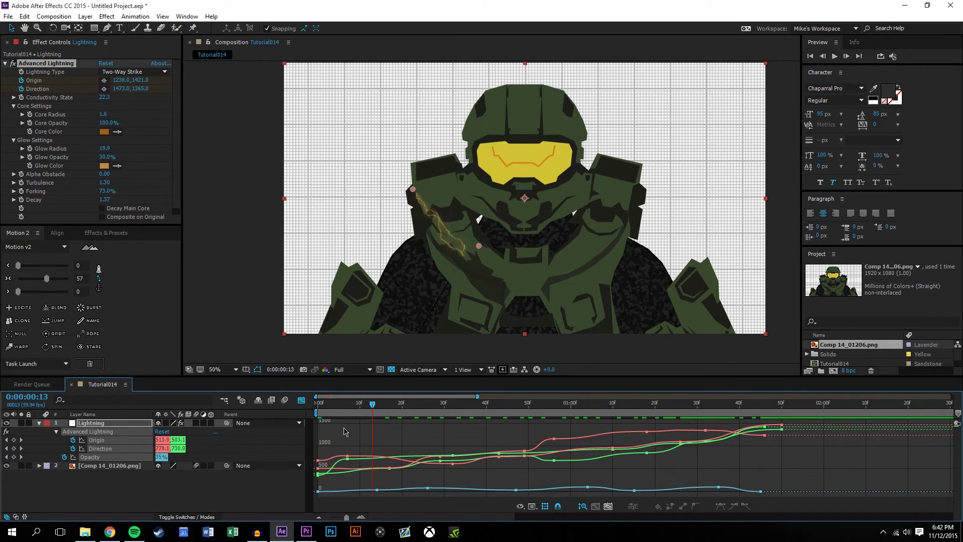
left_click(835, 56)
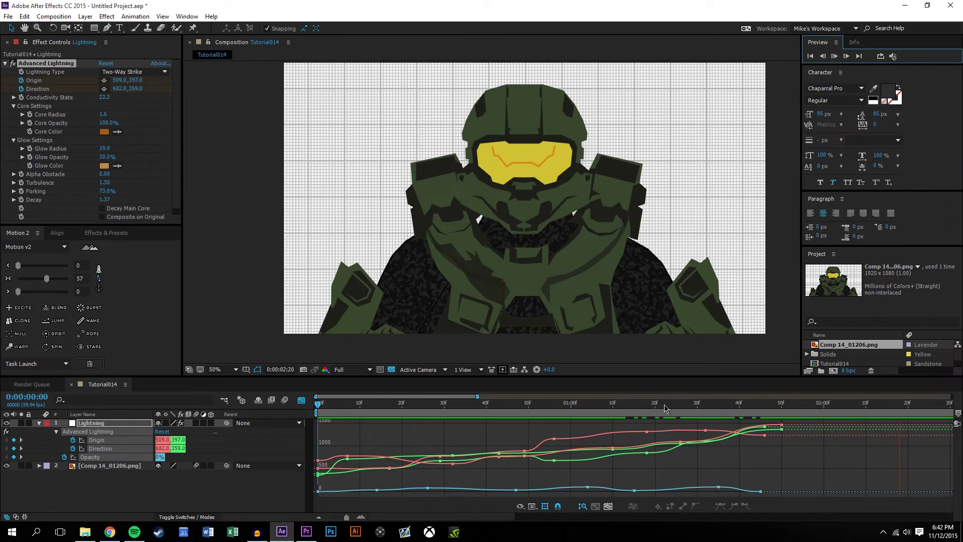
key("space")
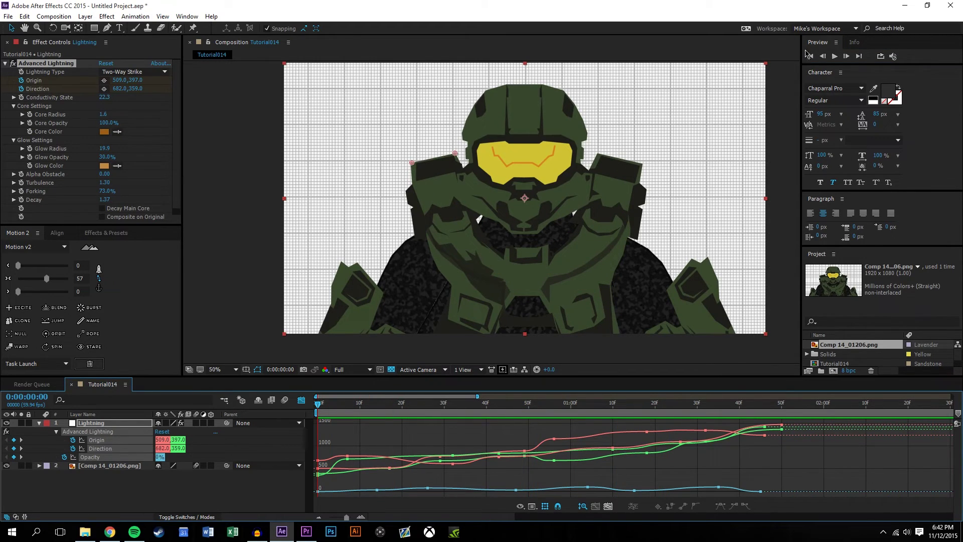
left_click(835, 57)
left_click(301, 400)
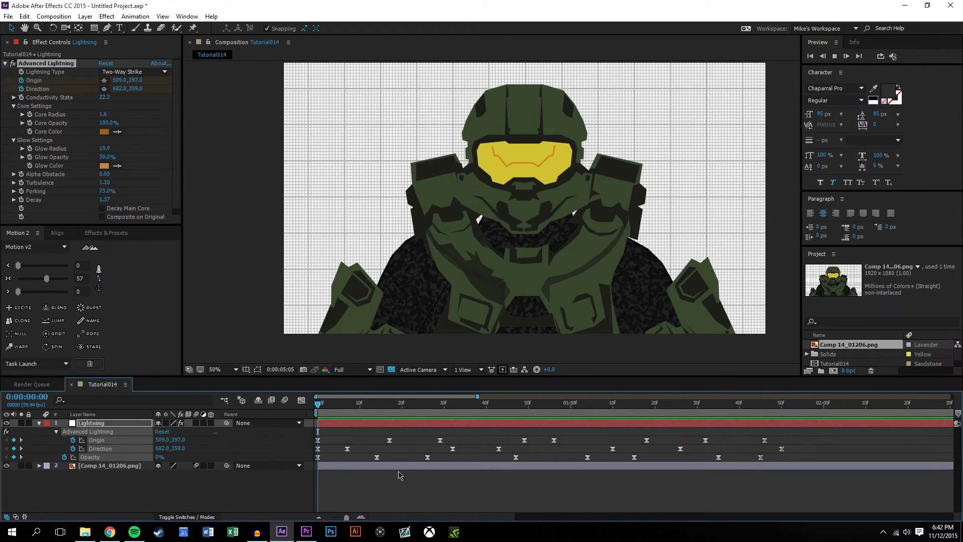
Reduce the Advanced Lightning keyframes' Motion 2 easing to 23 and replay from the first frame.
key("space")
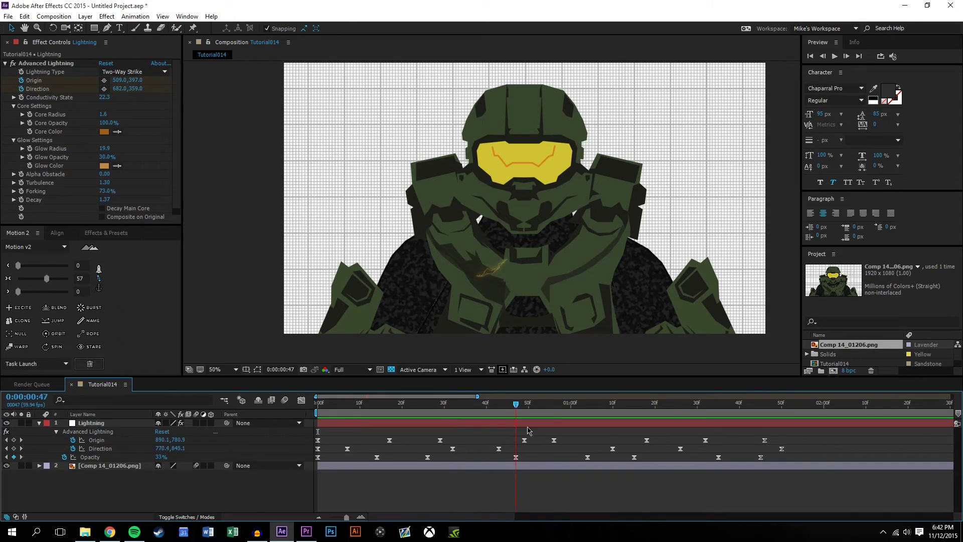
left_click(88, 431)
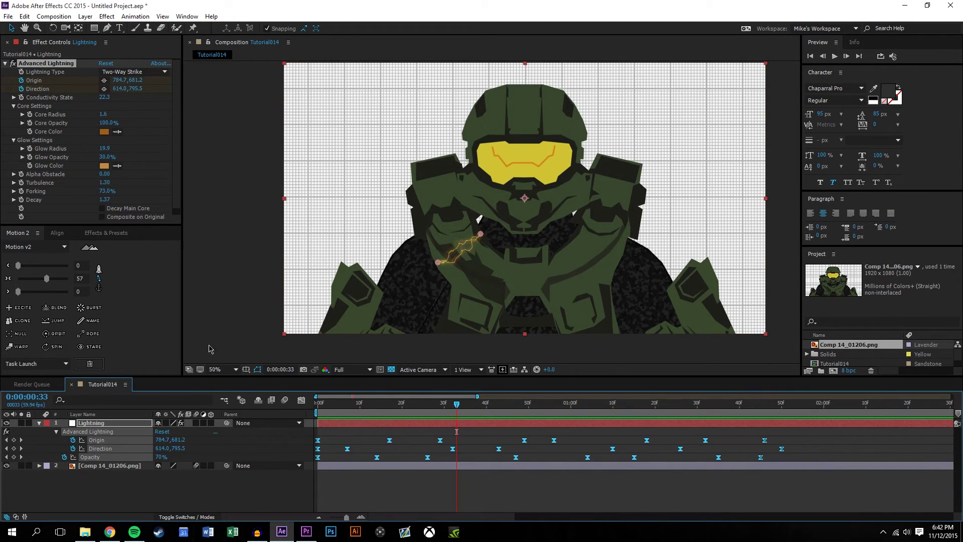
left_click_drag(46, 278, 29, 279)
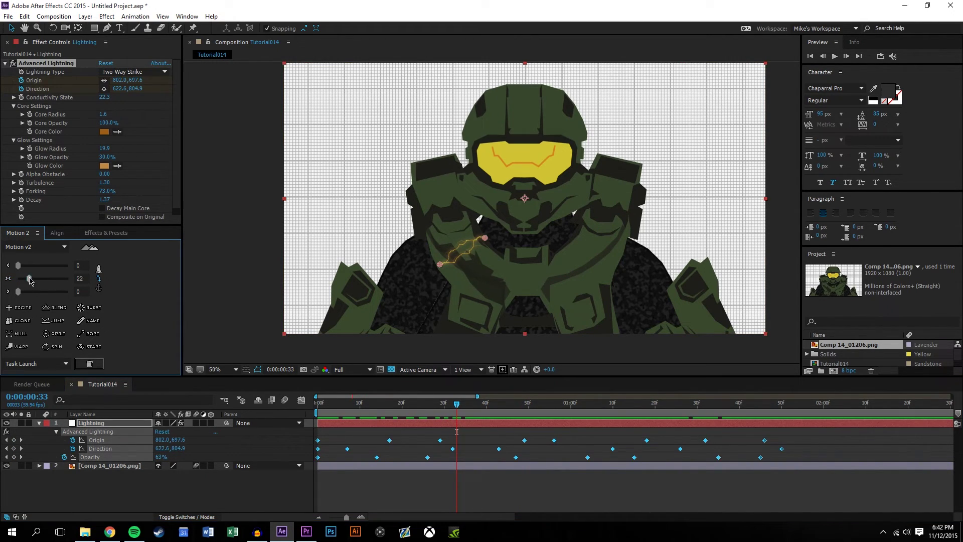
left_click(380, 454)
key("Home")
left_click(835, 56)
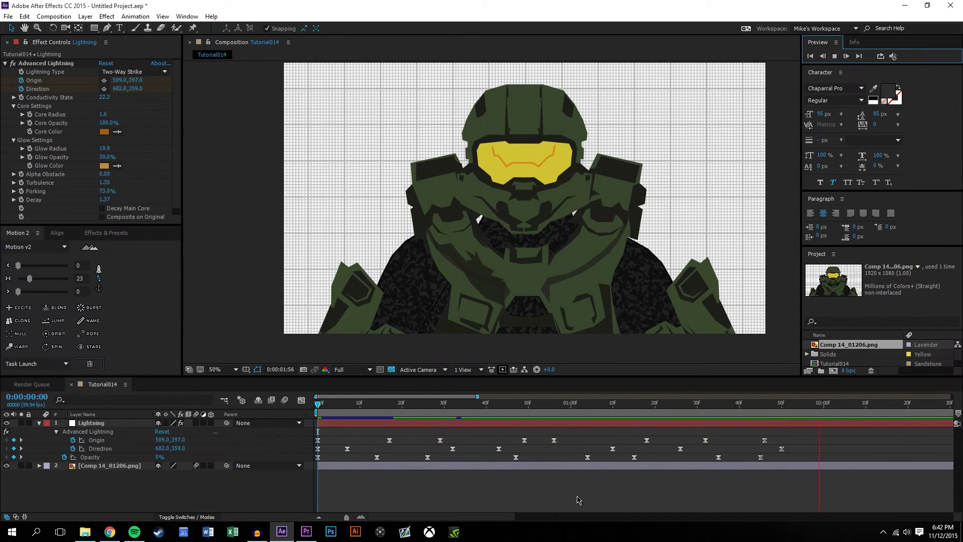
left_click_drag(452, 404, 557, 404)
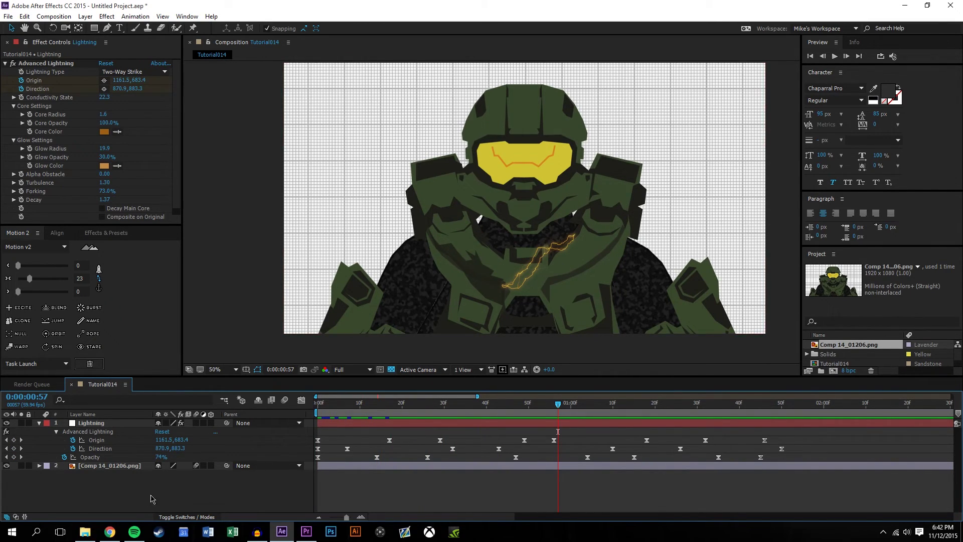
Duplicate the Lightning layer with Ctrl+D and delete all Lightning 2 keyframes after frame 0.
left_click(39, 423)
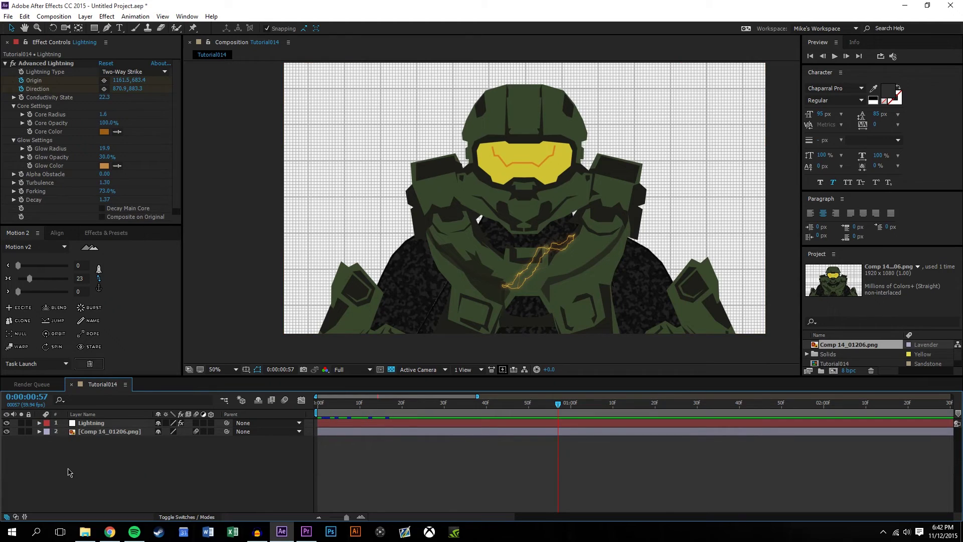
left_click(94, 422)
key("ctrl+d")
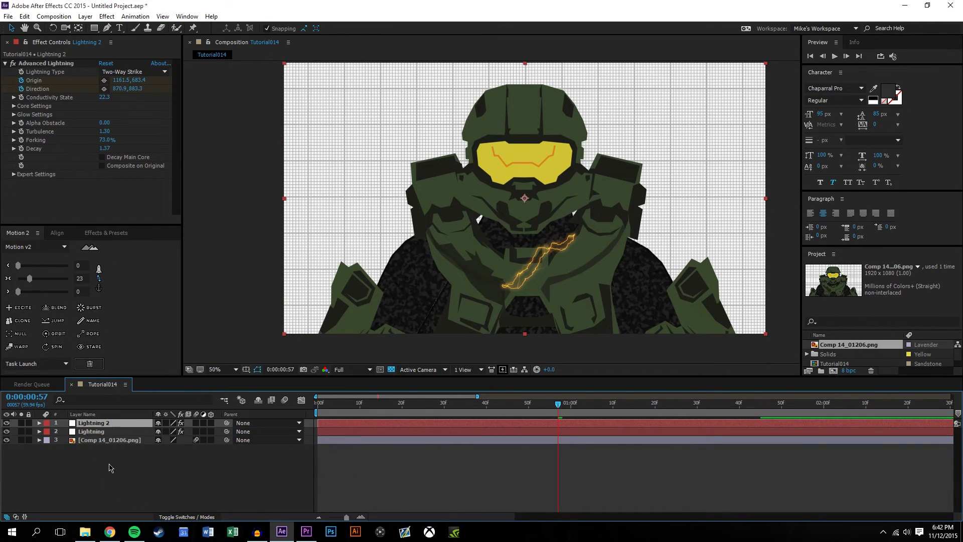
key("u")
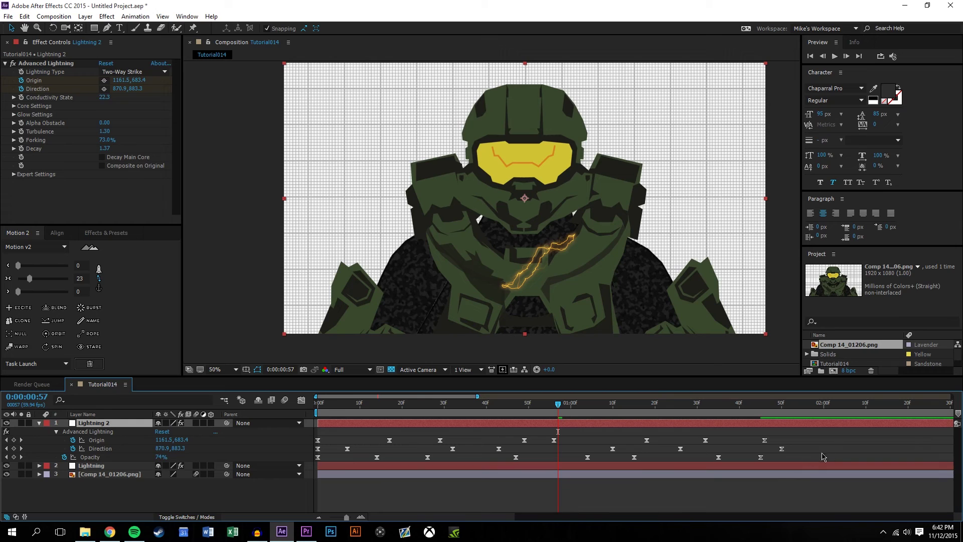
key("Home")
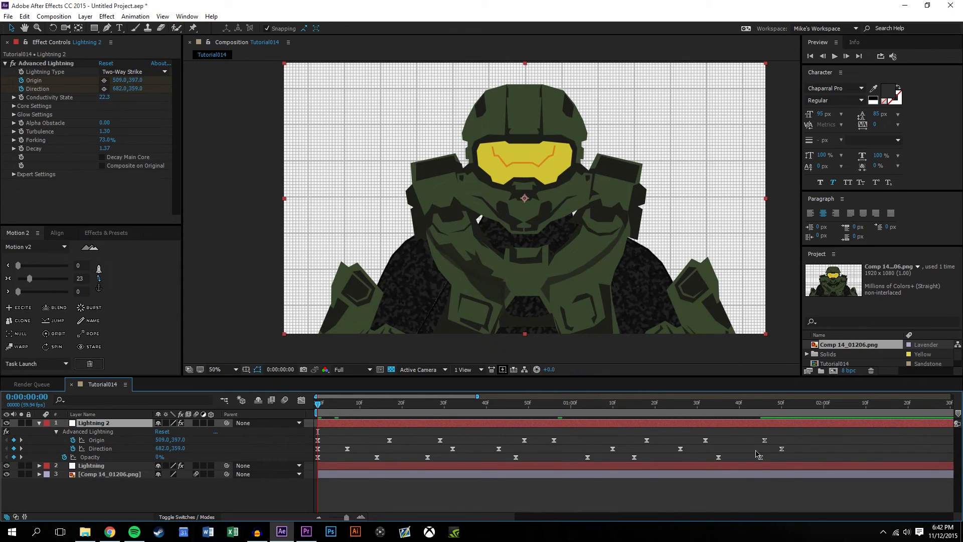
left_click_drag(800, 457, 328, 424)
key("Delete")
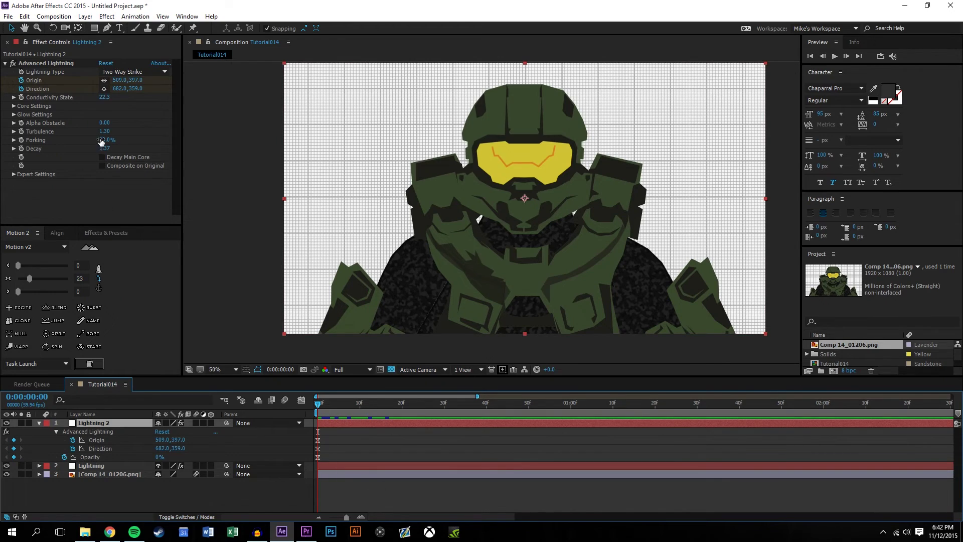
Place Lightning 2's origin at the helmet top, aimed right, then lower the origin at 10f.
left_click(103, 80)
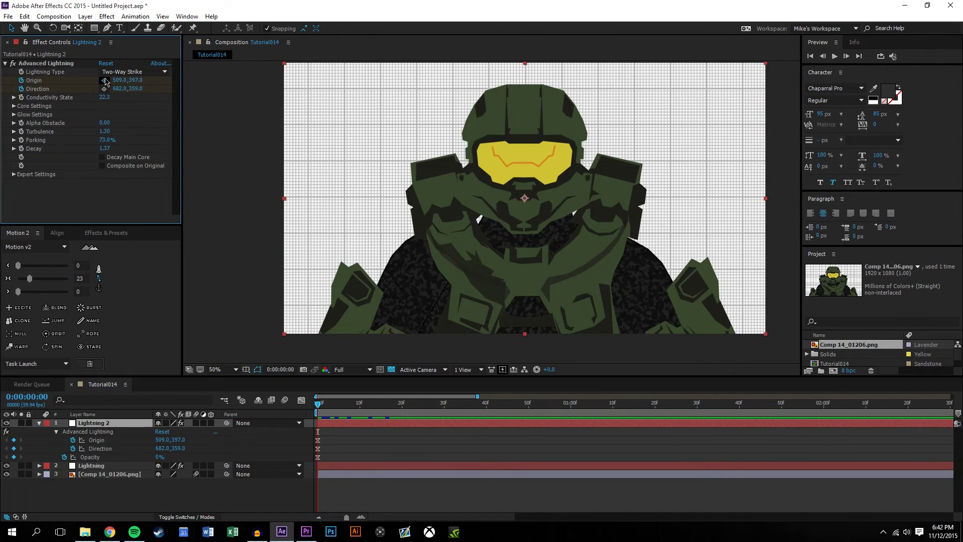
left_click(543, 85)
left_click(104, 88)
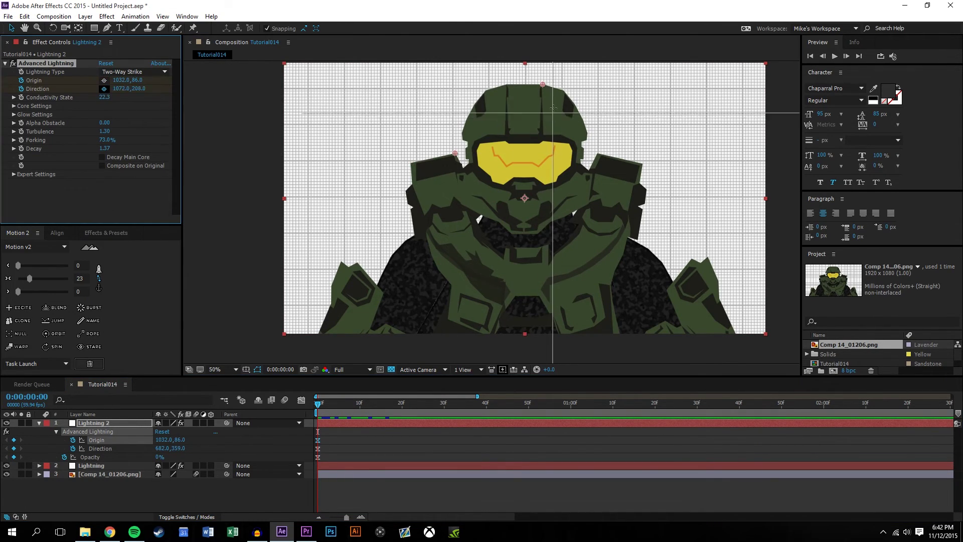
left_click(575, 104)
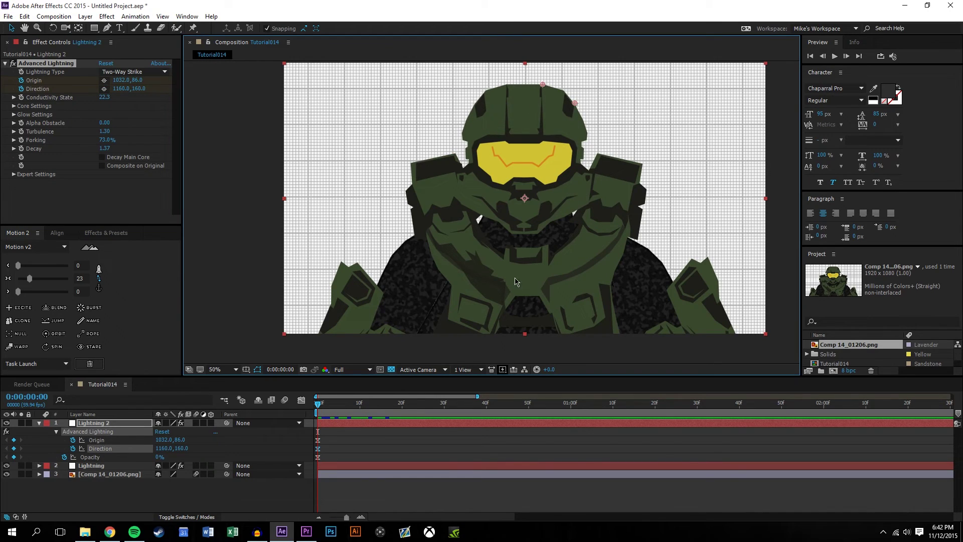
left_click(357, 404)
left_click(104, 80)
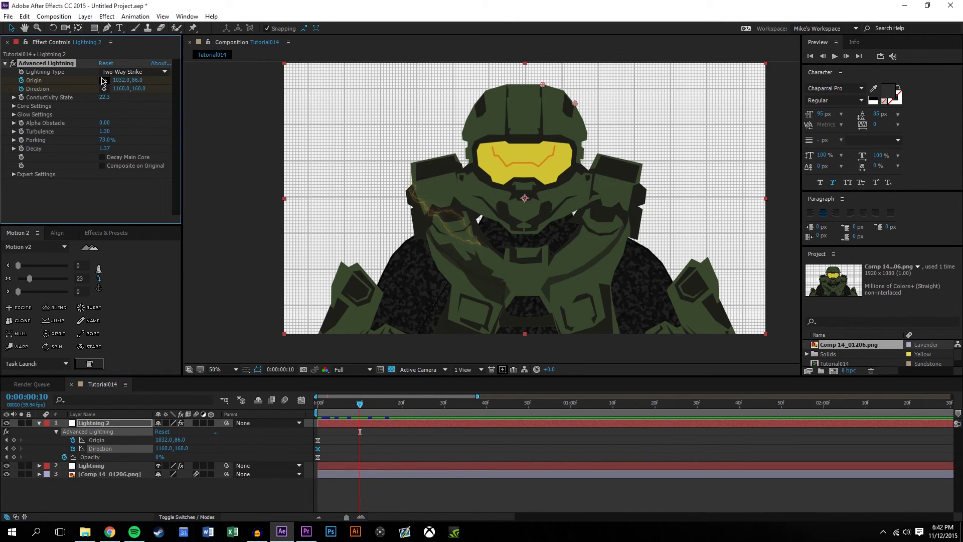
left_click(541, 109)
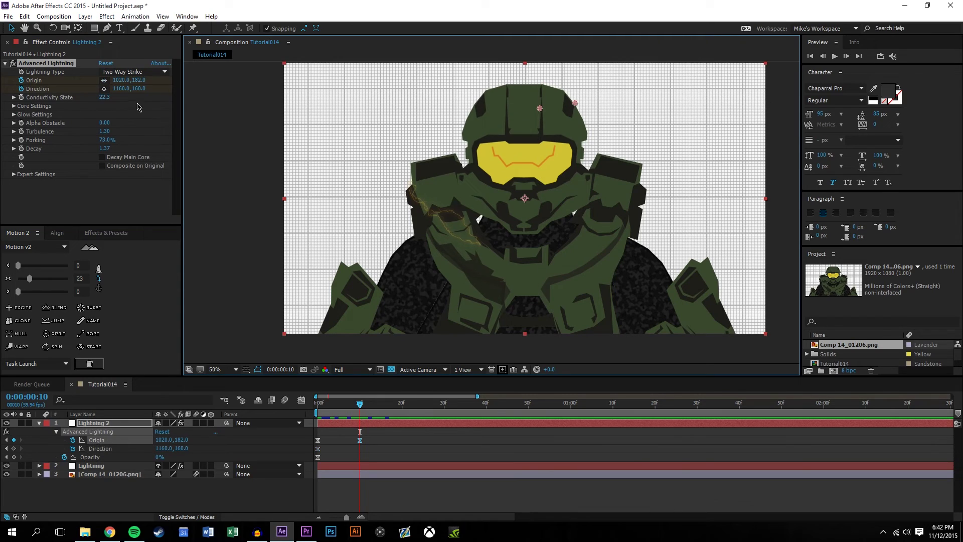
left_click(104, 80)
left_click(585, 138)
Keyframe new Origin and Direction points on the helmet at 20f and 30f, aiming lower.
left_click_drag(360, 404, 404, 404)
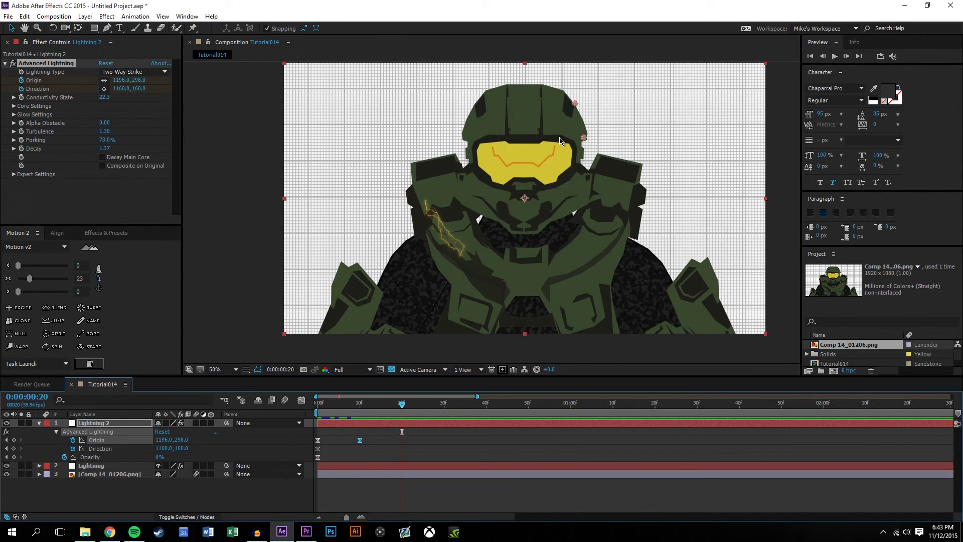
left_click(104, 80)
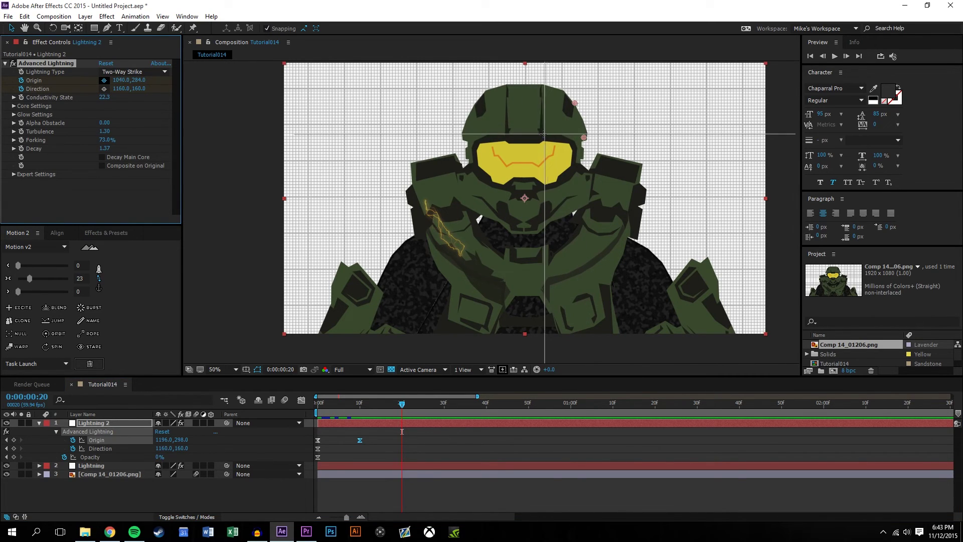
left_click(543, 134)
left_click(104, 88)
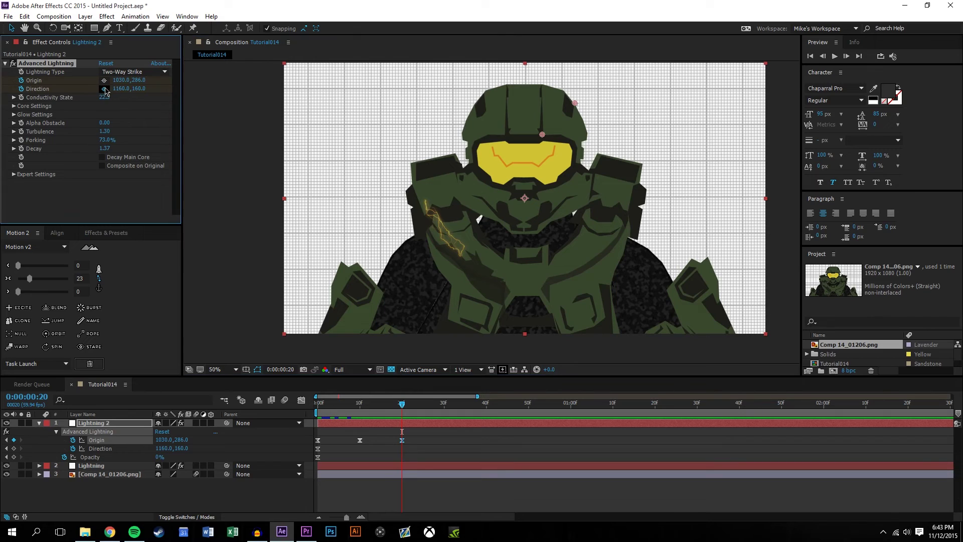
left_click(584, 167)
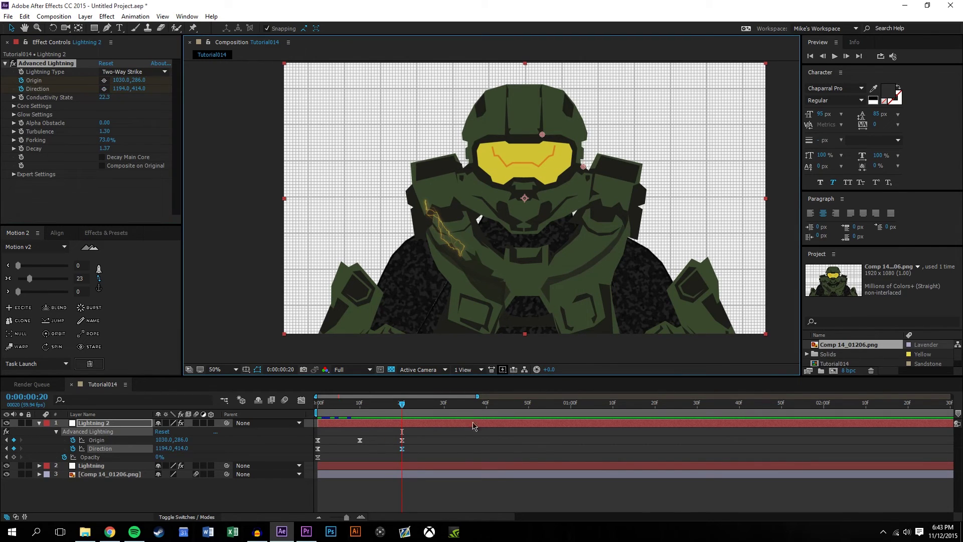
left_click(444, 404)
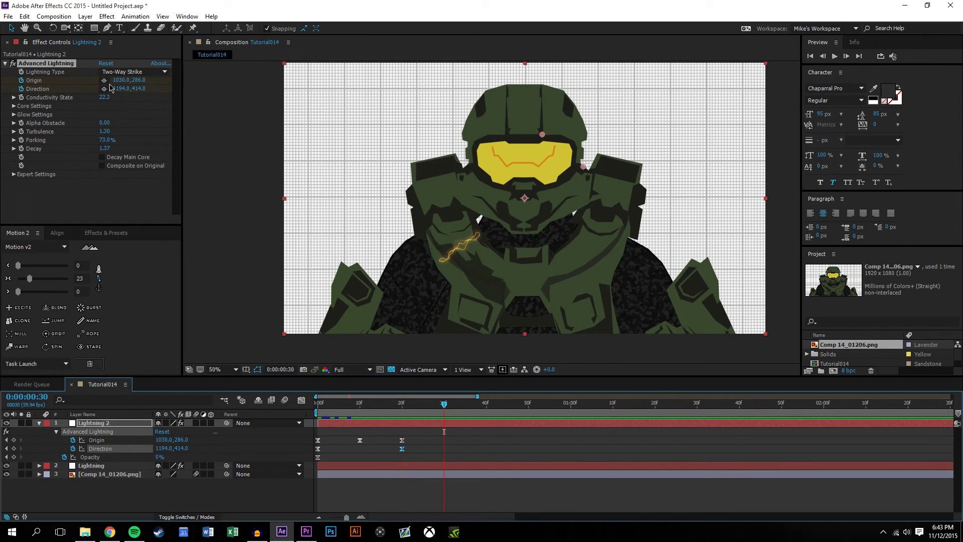
left_click(104, 80)
left_click(492, 139)
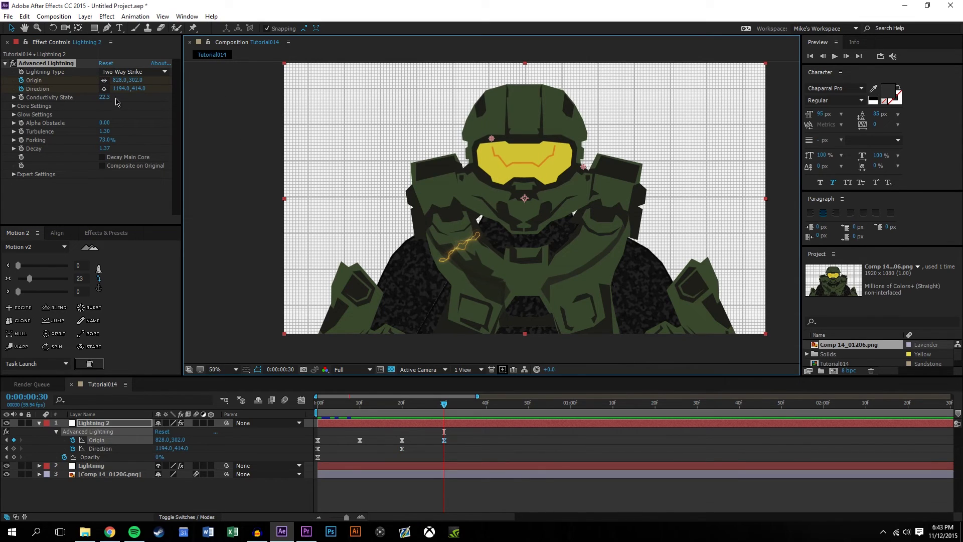
left_click(104, 88)
left_click(559, 188)
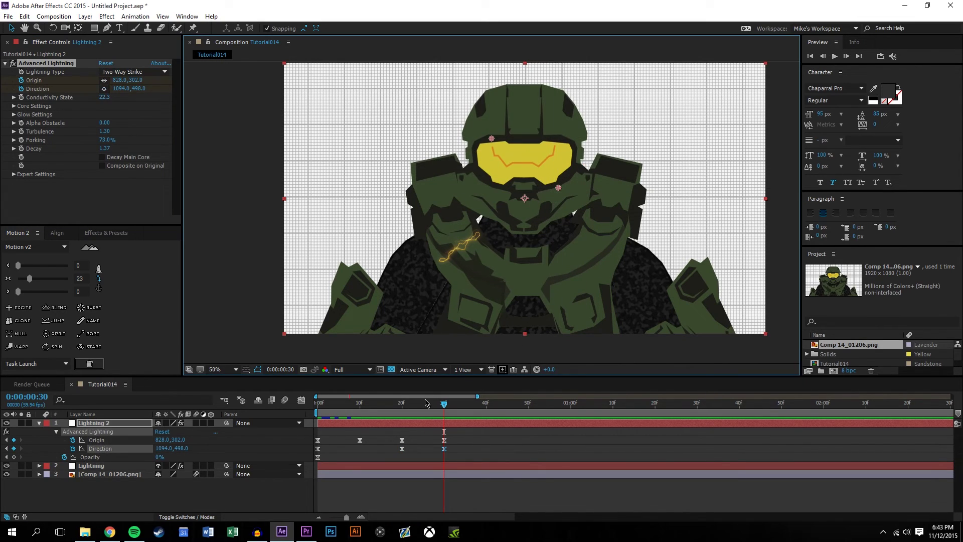
Set points at 40f (chin), 50f (left cheek) and the cheek origin at 1:00.
left_click_drag(440, 404, 486, 405)
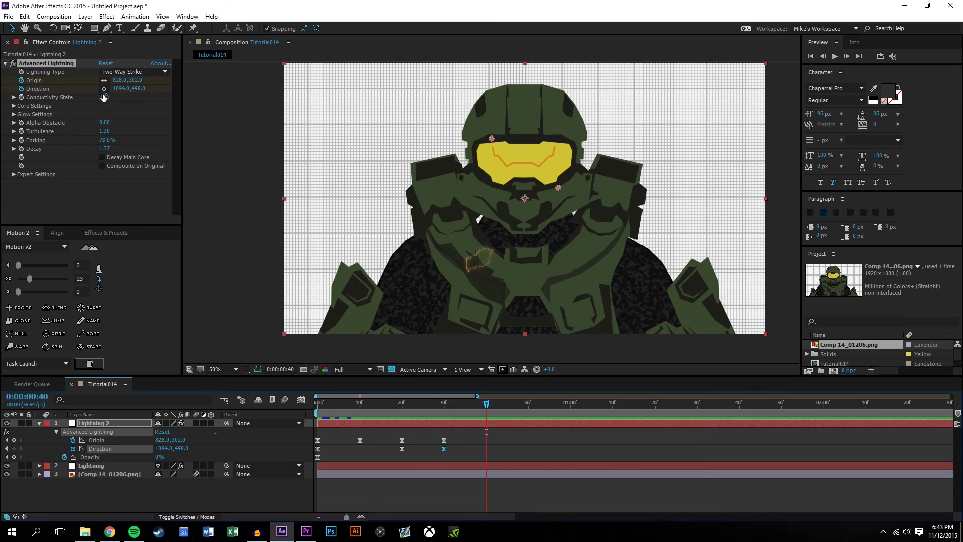
left_click(104, 88)
left_click(516, 185)
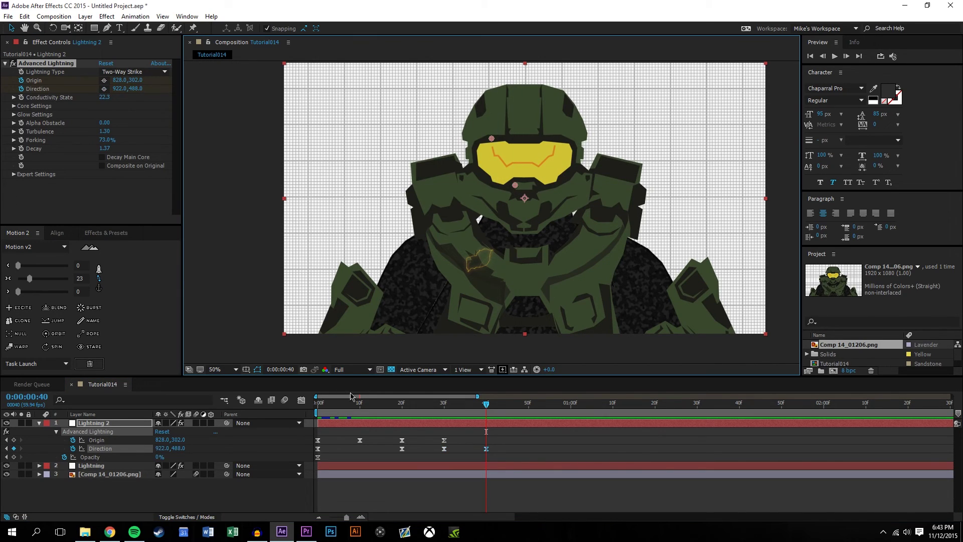
left_click(104, 79)
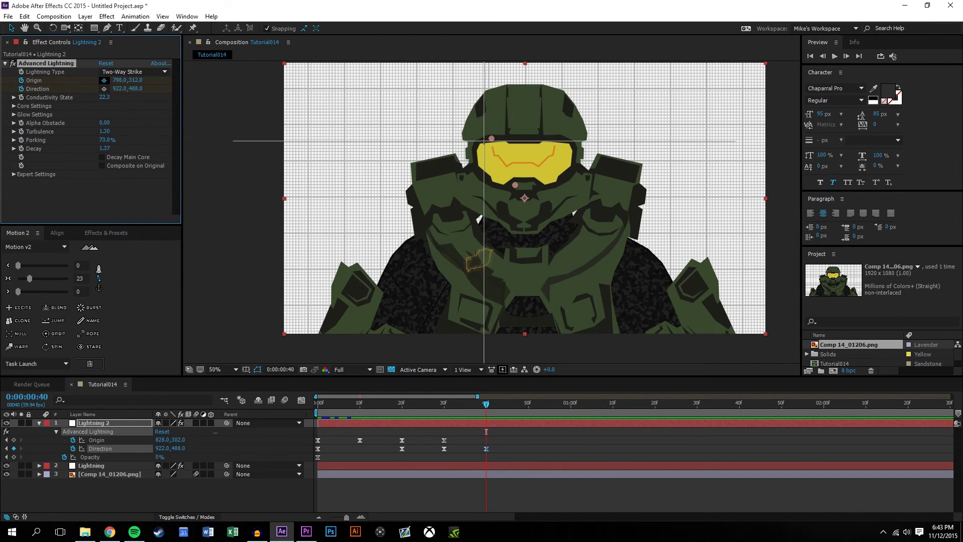
left_click(480, 143)
left_click(528, 408)
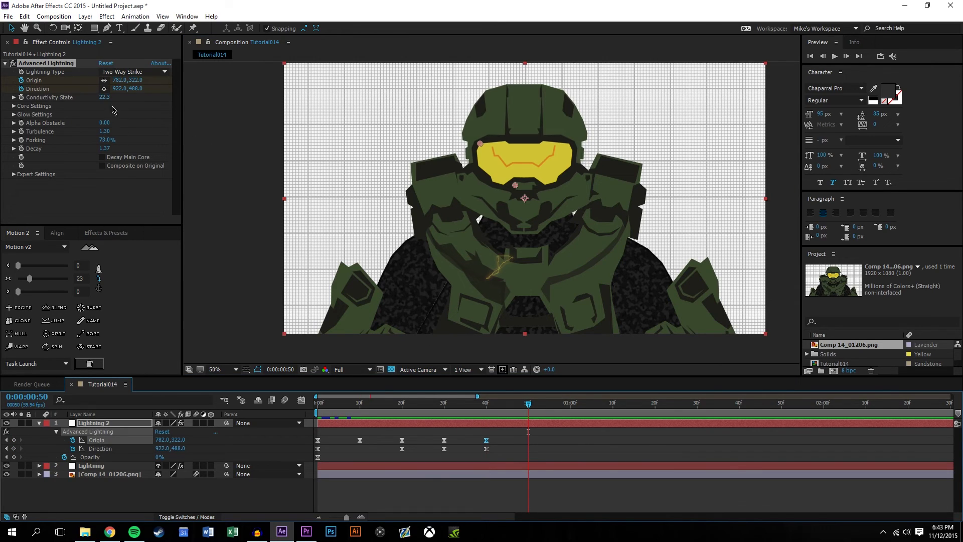
left_click(105, 88)
left_click(477, 168)
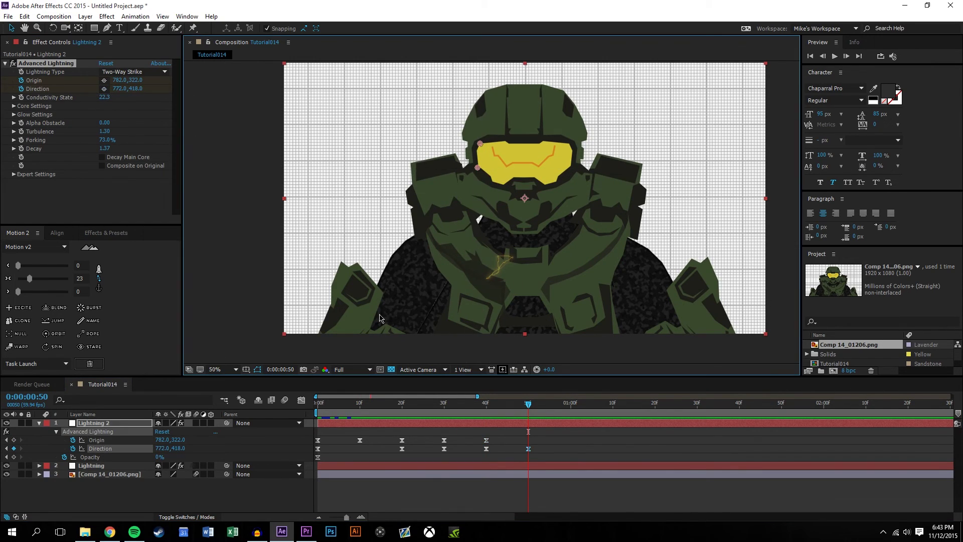
left_click(571, 409)
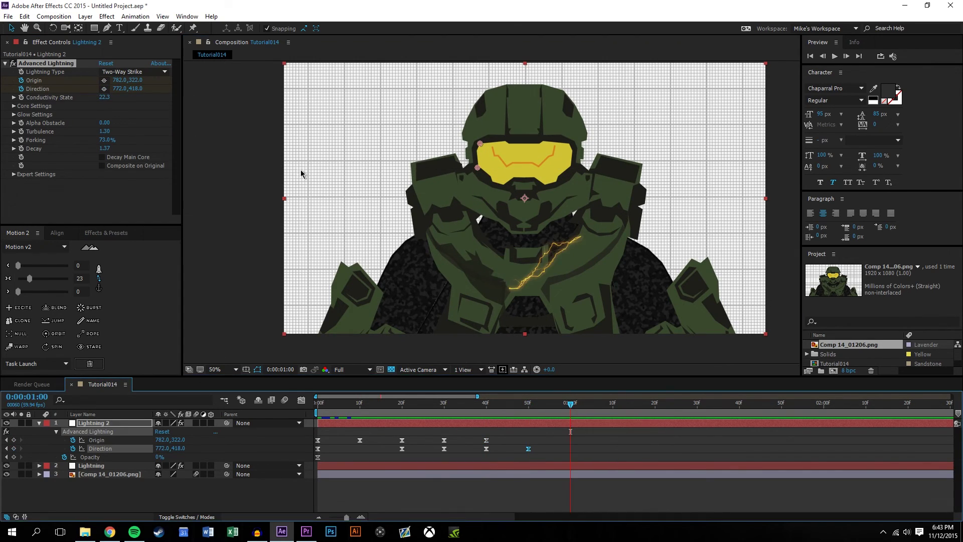
left_click(103, 81)
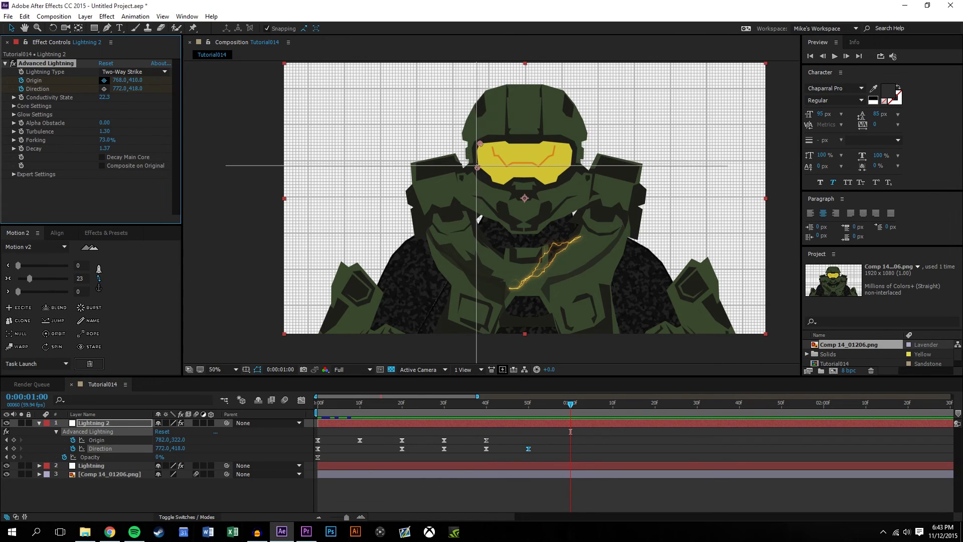
left_click(477, 166)
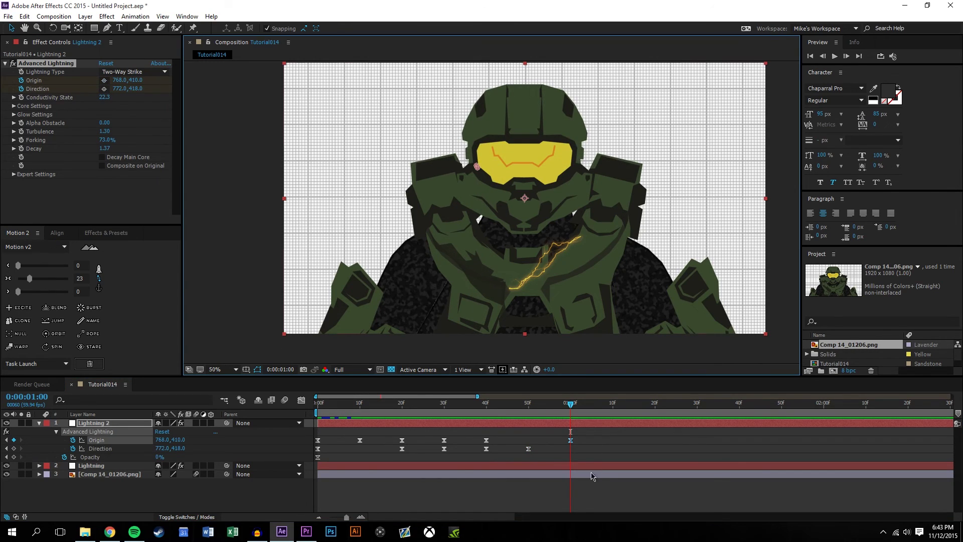
left_click(358, 409)
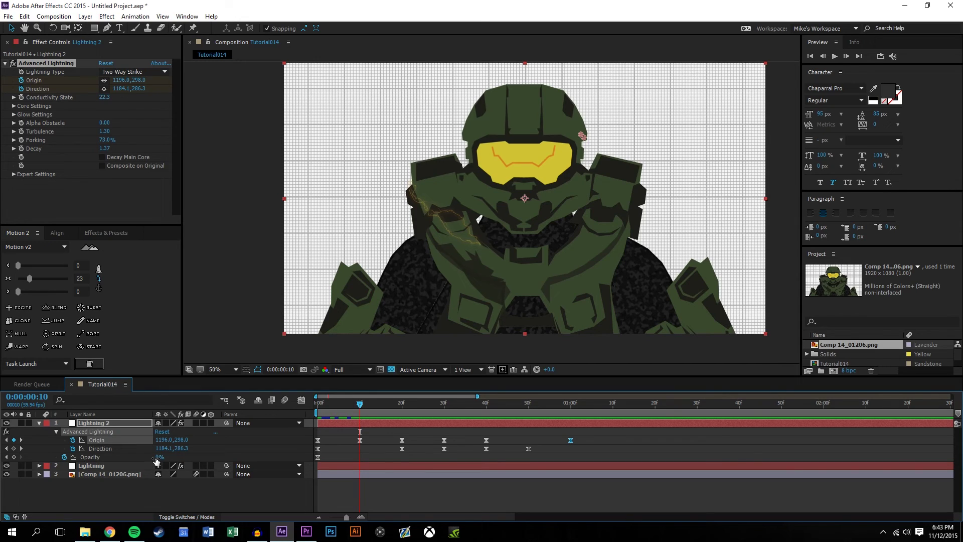
Keyframe Lightning 2's opacity up at 10f, down to 38% at 20f, back to 100% at 30f.
left_click_drag(156, 457, 335, 445)
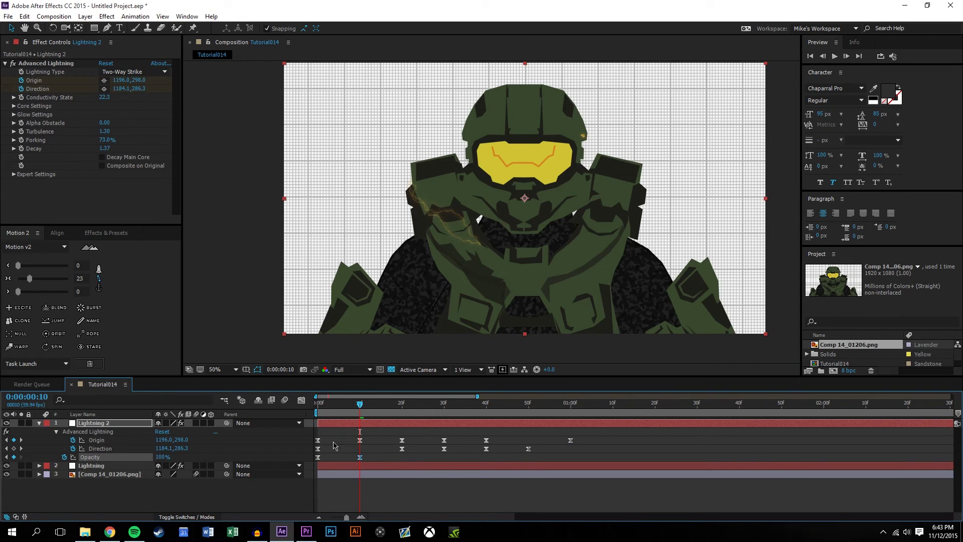
left_click(402, 409)
left_click_drag(159, 458, 240, 448)
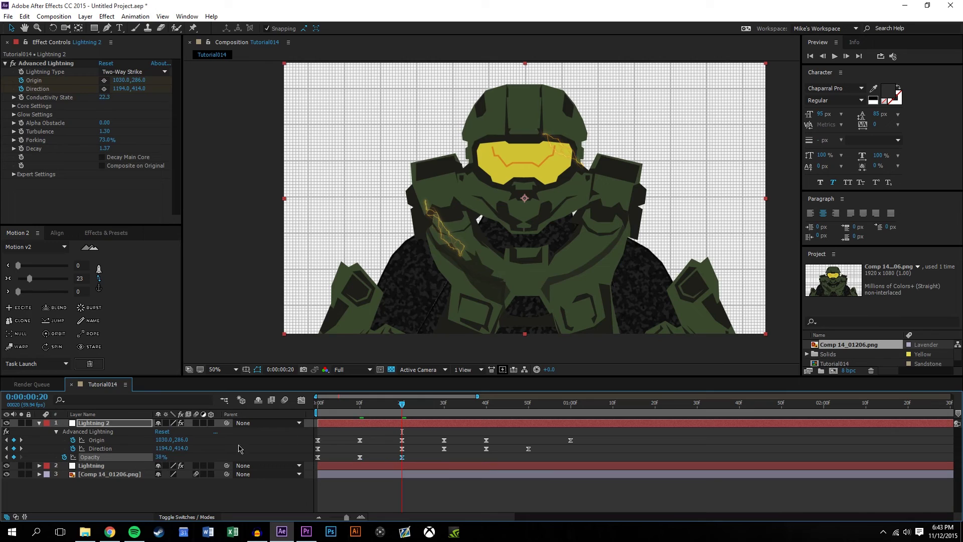
left_click(441, 409)
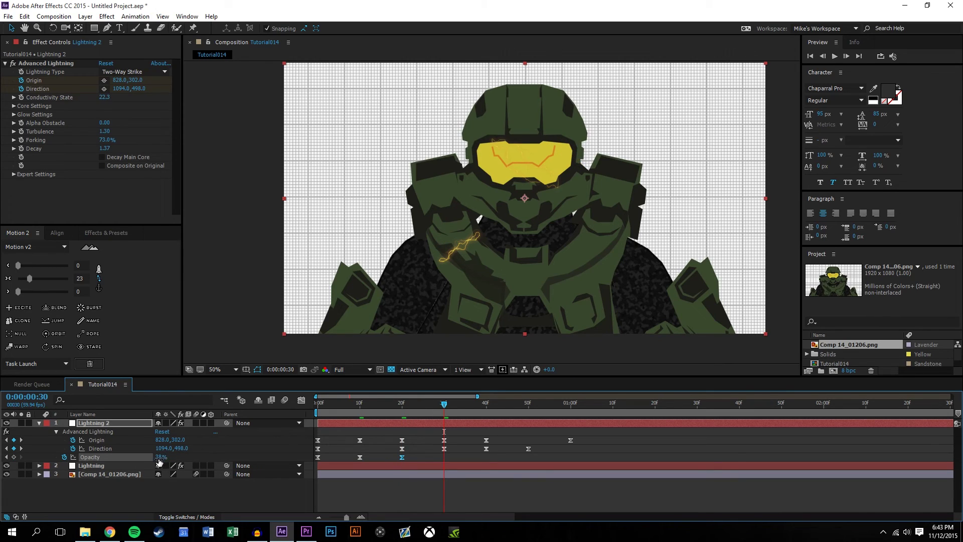
left_click_drag(159, 460, 194, 455)
Fade the opacity to 0% at 1:00 and shift the 30f direction keyframe to about 20f.
left_click(487, 410)
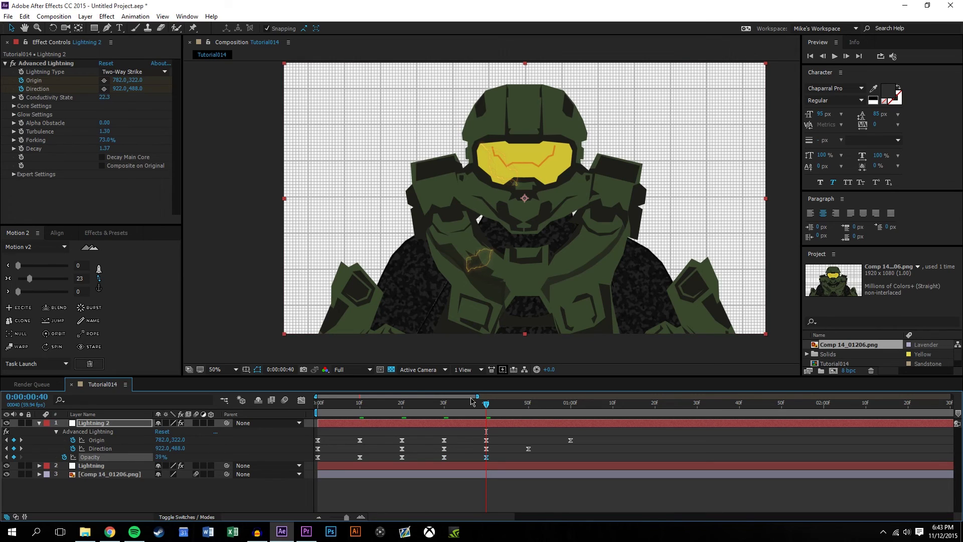
left_click(528, 410)
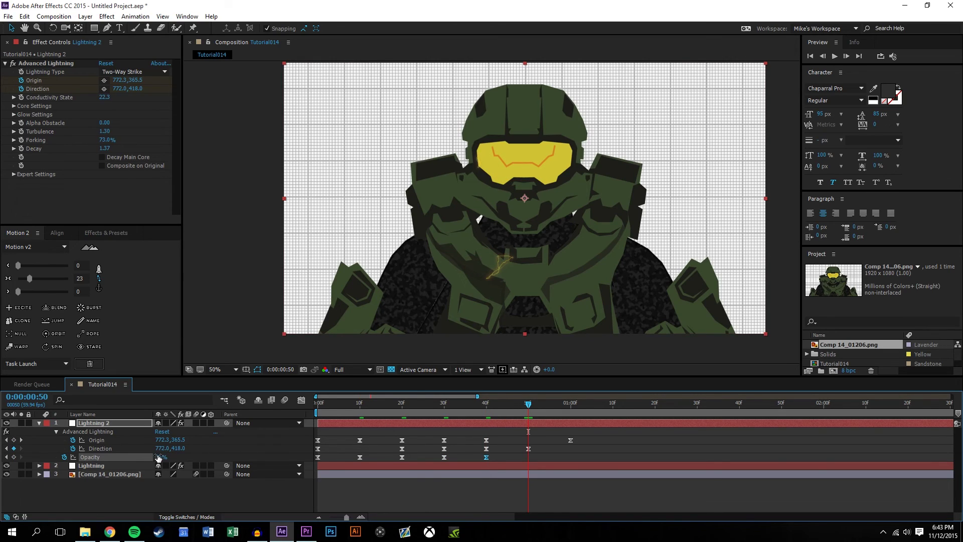
left_click(571, 410)
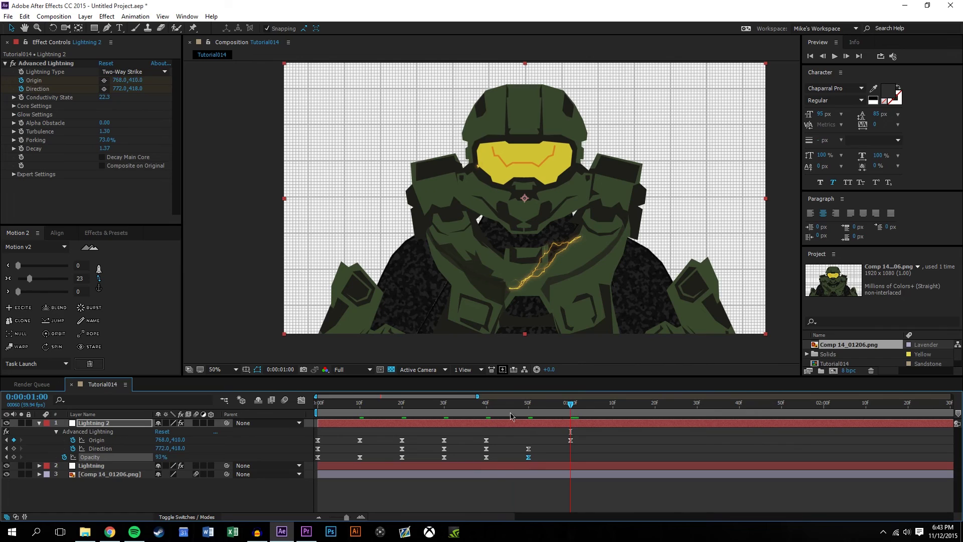
left_click_drag(104, 461, 85, 461)
left_click(586, 502)
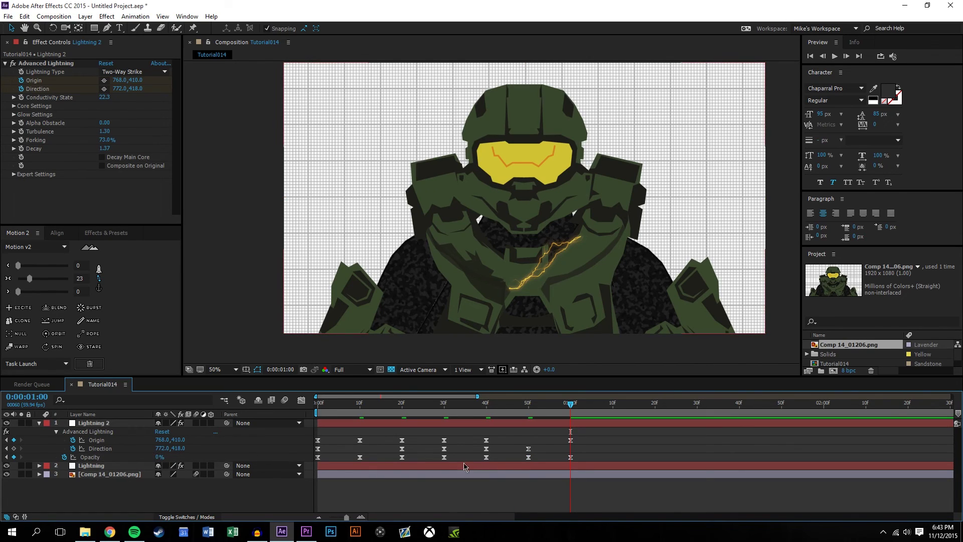
left_click_drag(444, 450, 419, 440)
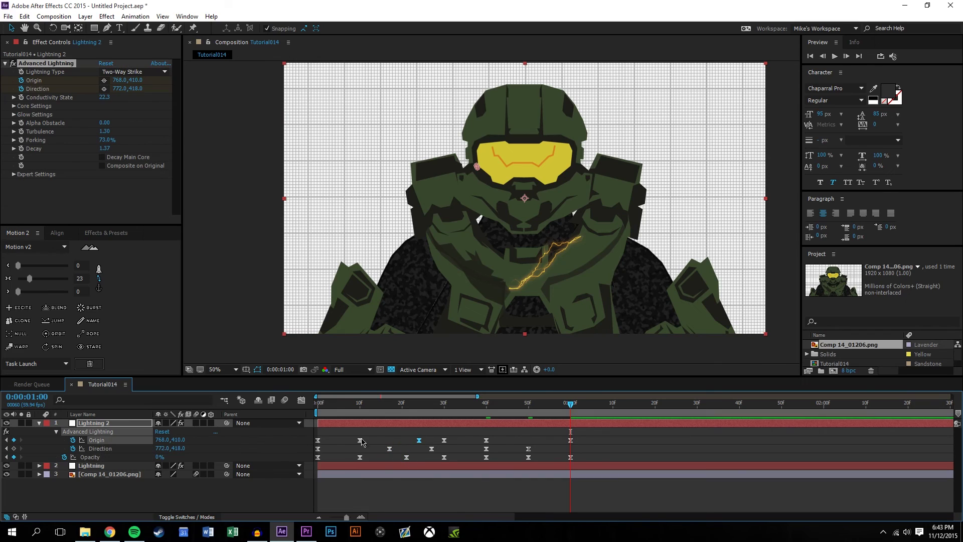
Offset the 10f origin and opacity keyframes and a direction keyframe to ~57f, then preview.
left_click(360, 440)
left_click_drag(359, 440, 351, 441)
left_click_drag(359, 457, 368, 458)
left_click_drag(526, 453, 549, 449)
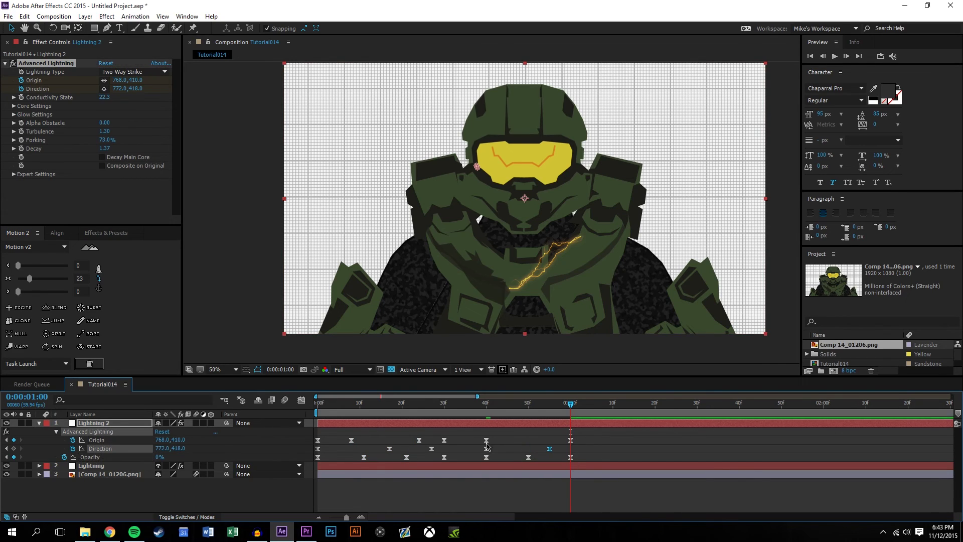
key("space")
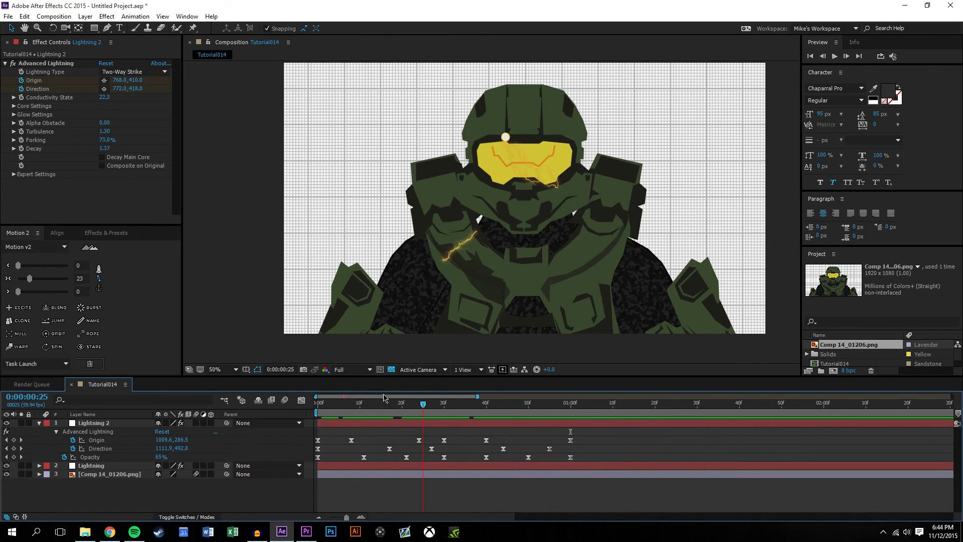
key("space")
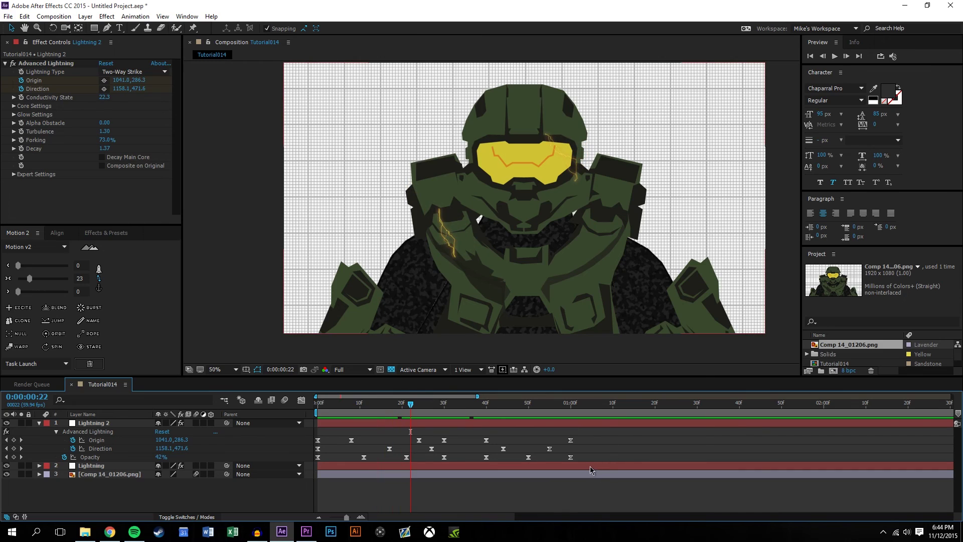
Shift the selected Lightning 2 keyframes about six frames later.
left_click_drag(586, 459, 349, 441)
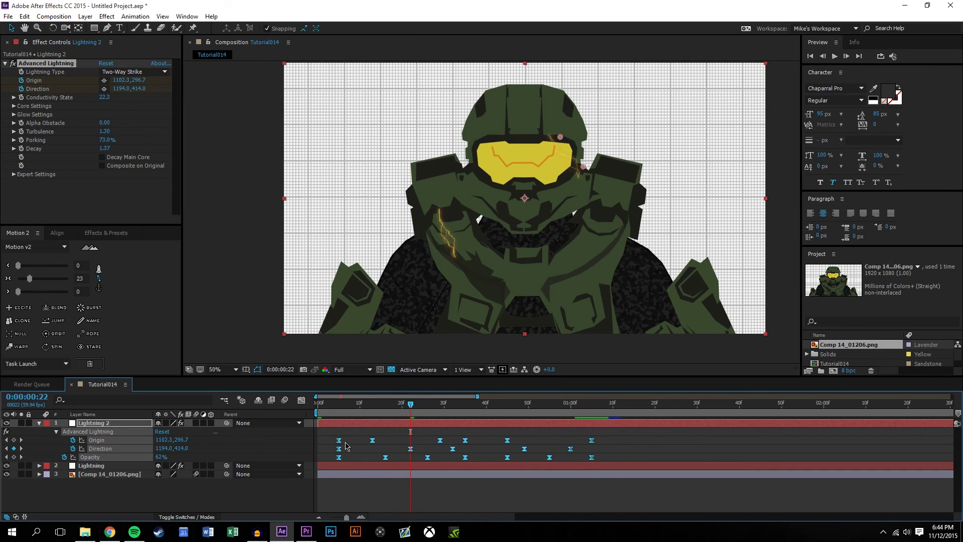
left_click(361, 489)
left_click_drag(361, 405, 563, 398)
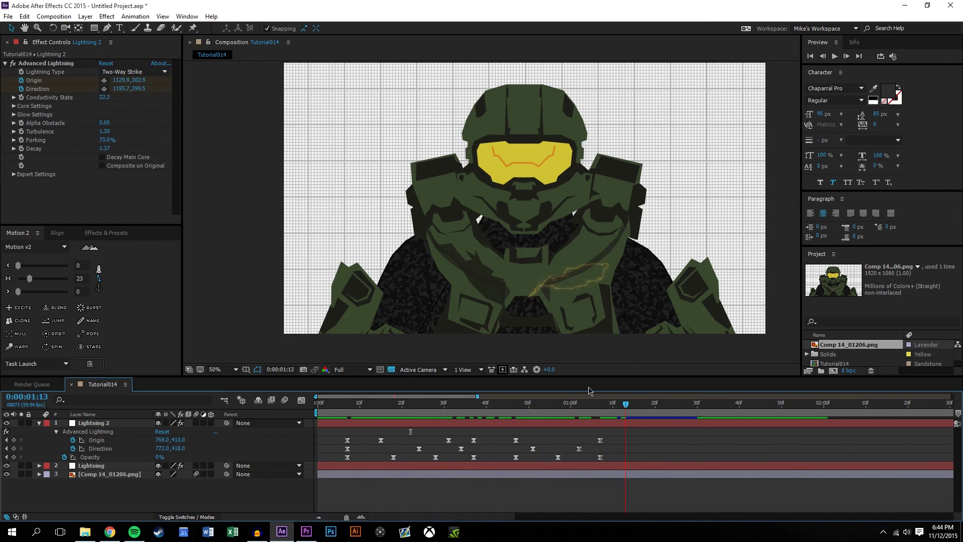
key("Home")
key("space")
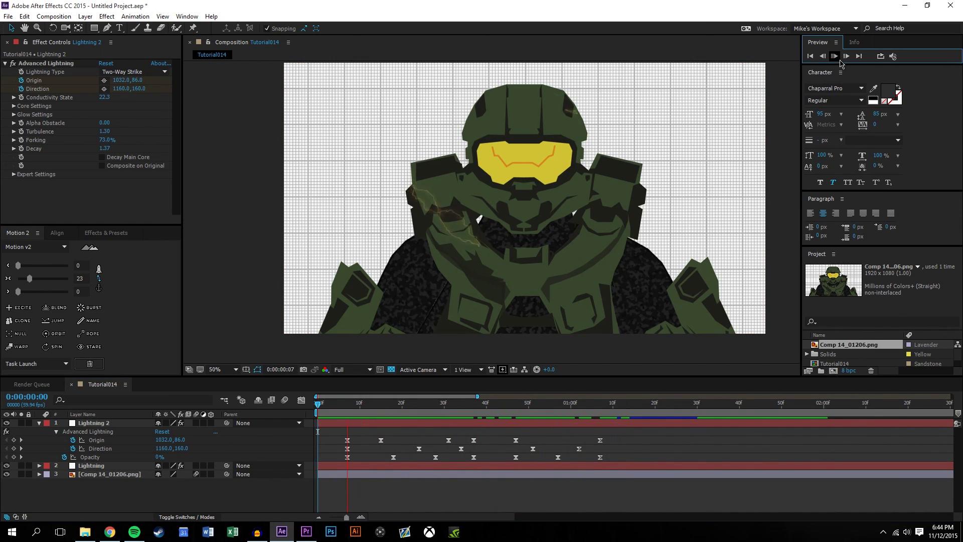
left_click(628, 445)
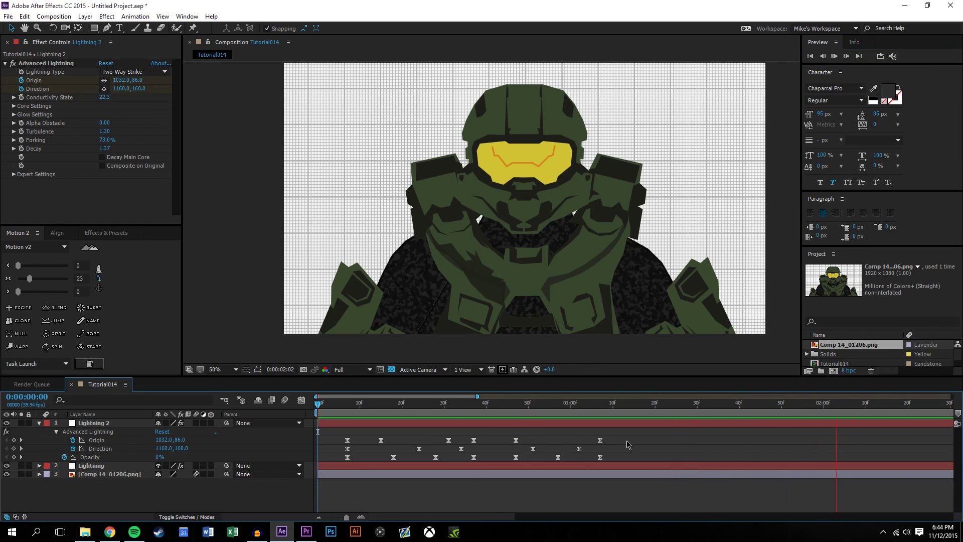
left_click(625, 407)
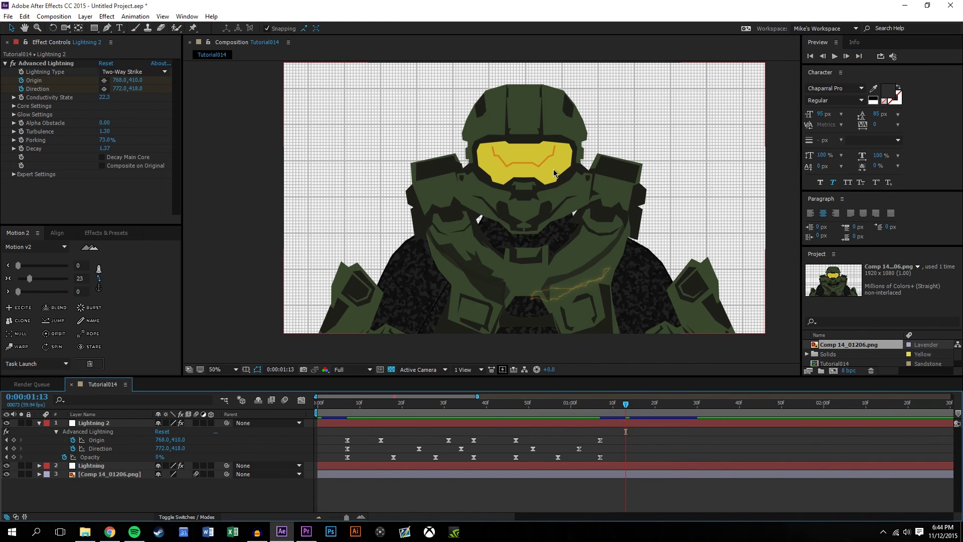